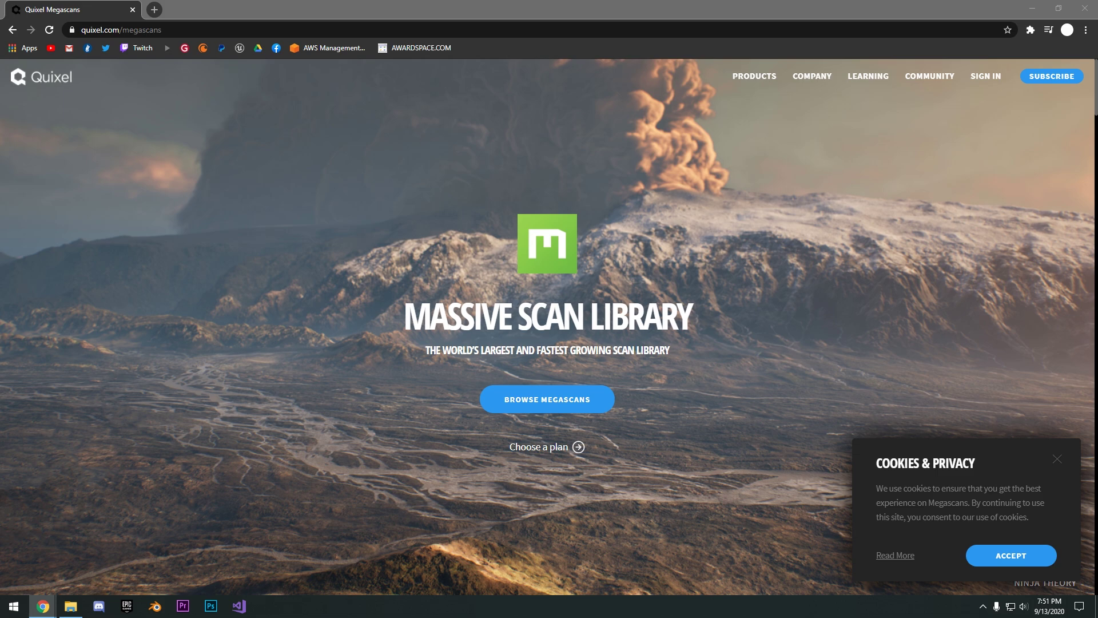
Step: Dismiss the cookies and privacy notice on the Megascans page
left_click(646, 5)
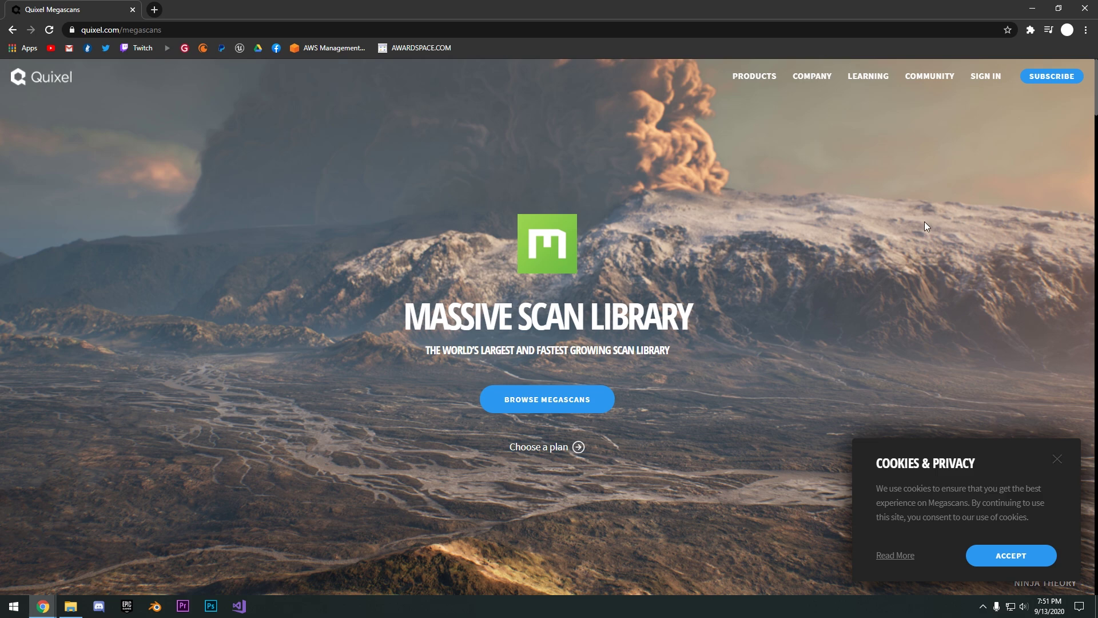
scroll(778, 180, "down", 2)
scroll(778, 182, "up", 2)
left_click(1058, 459)
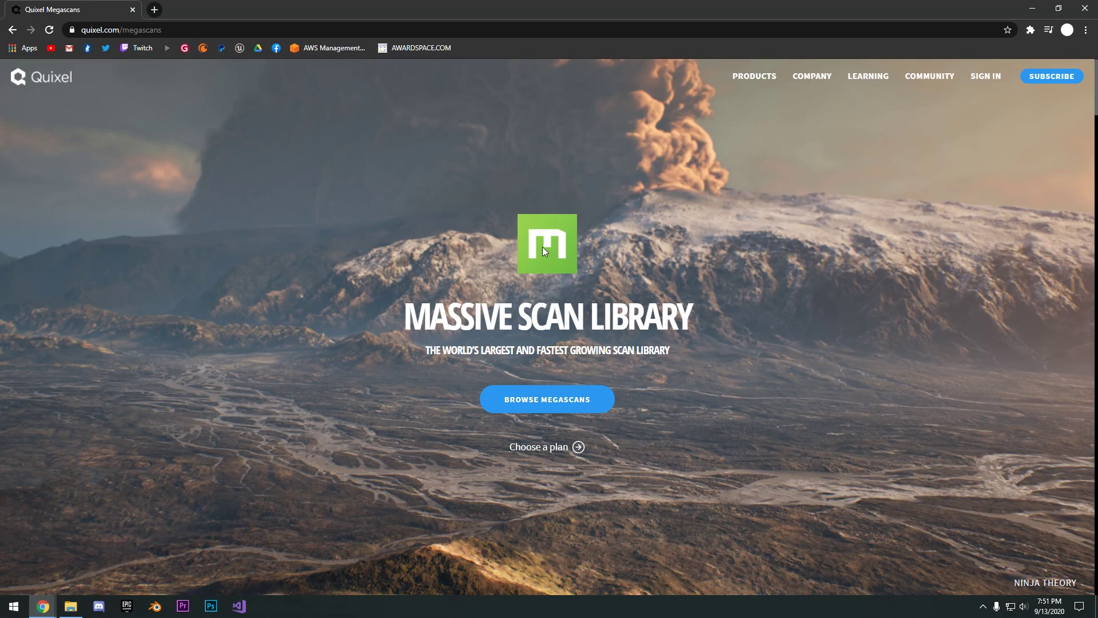
Step: Open the Quixel subscription plans and review the Personal, Indie and Pro tiers and the unlimited UE4 access offer
scroll(542, 246, "down", 2)
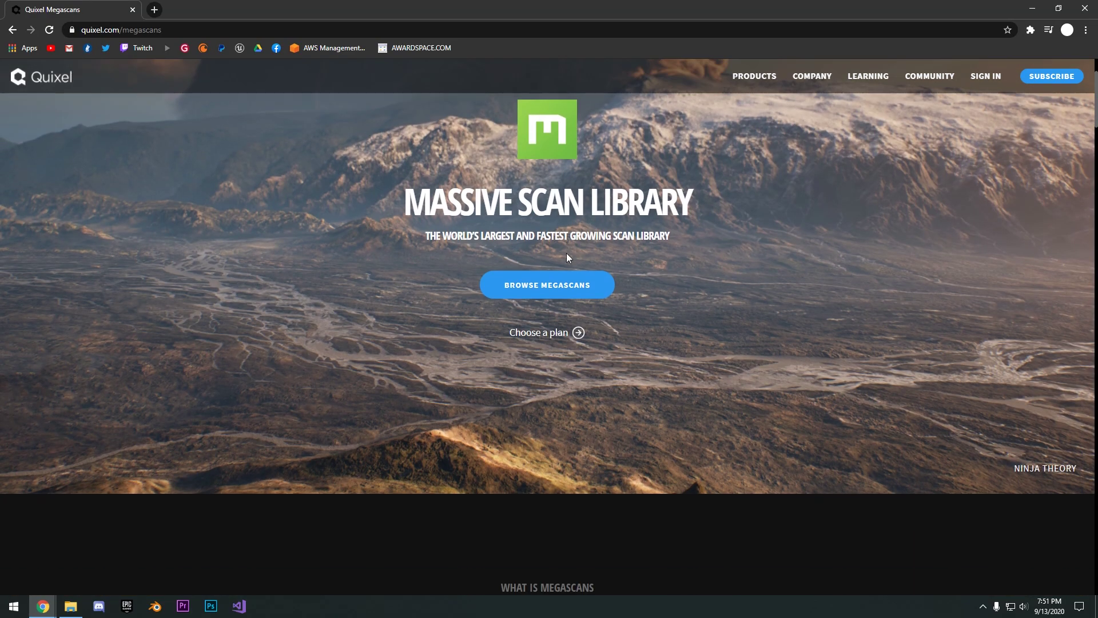
left_click(546, 334)
scroll(365, 242, "down", 1)
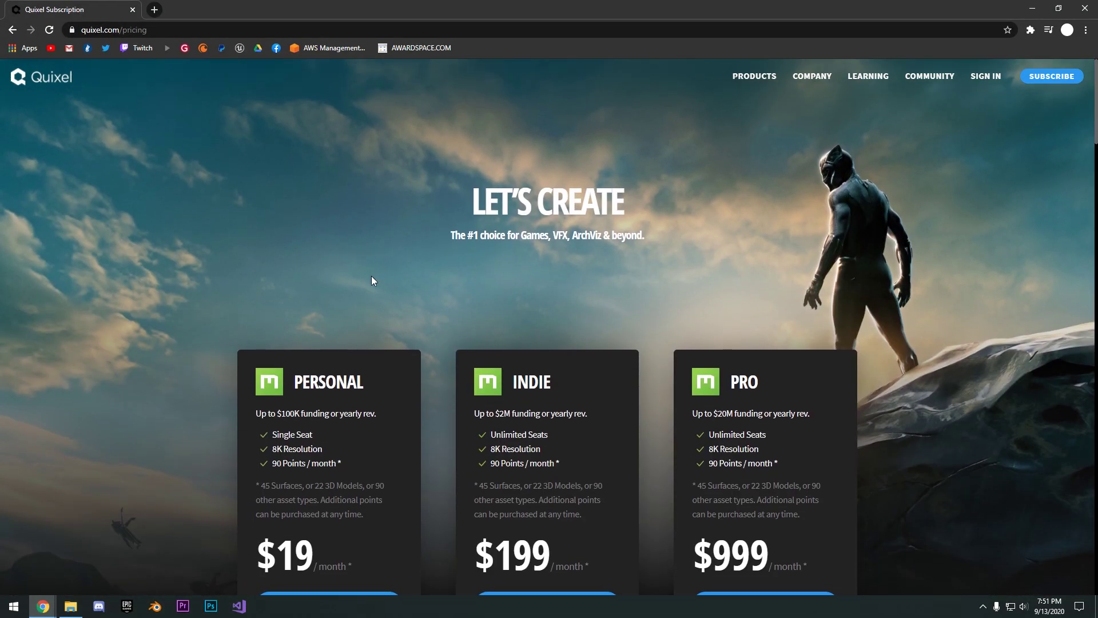
scroll(343, 266, "down", 3)
scroll(946, 286, "down", 10)
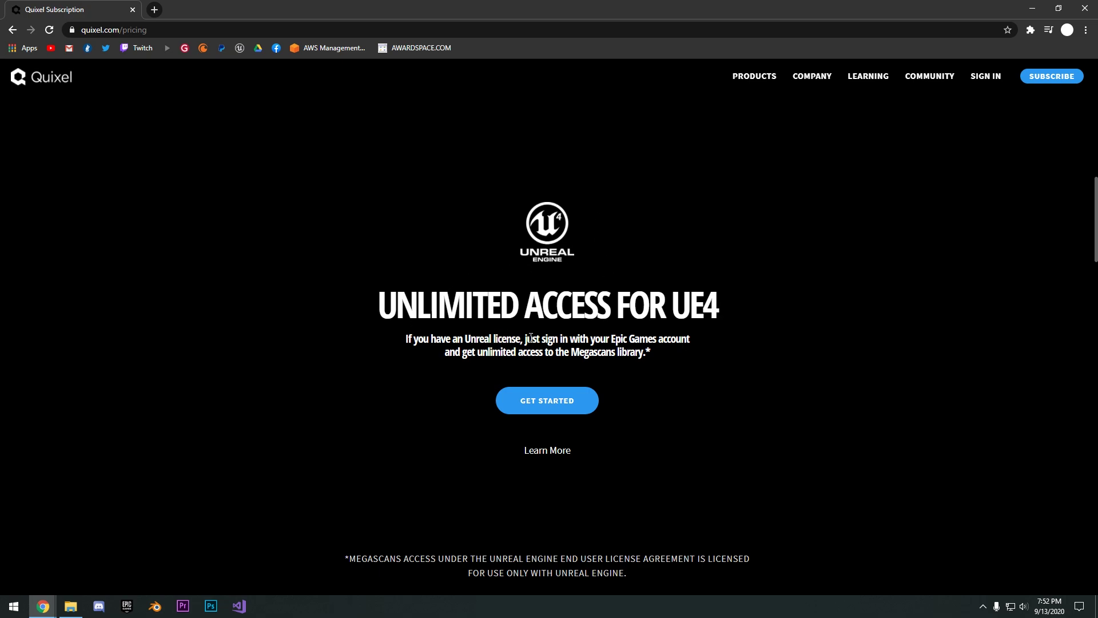
scroll(667, 346, "down", 1)
scroll(664, 343, "up", 1)
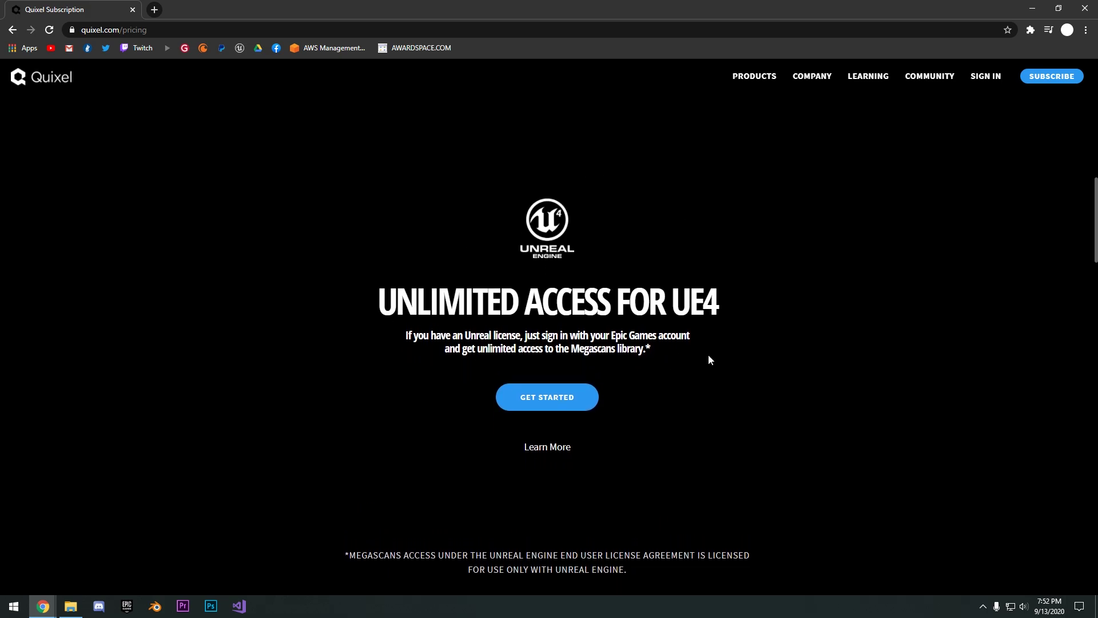
Step: Get started with unlimited access for UE4 by signing in with Epic Games, and read the licence terms
scroll(669, 315, "down", 1)
left_click(560, 342)
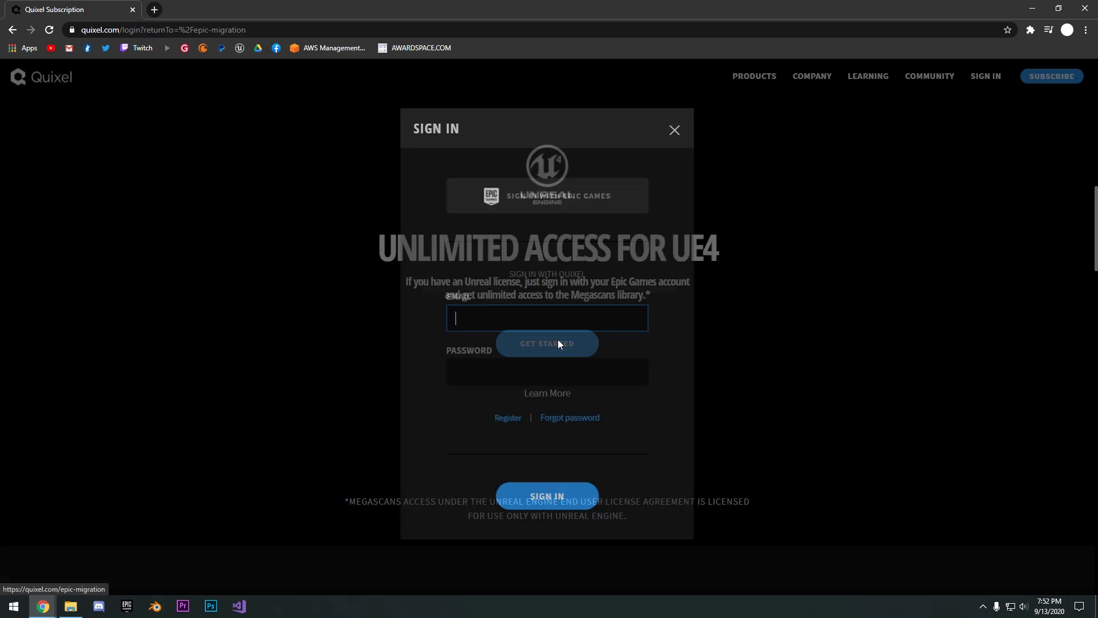
left_click(523, 210)
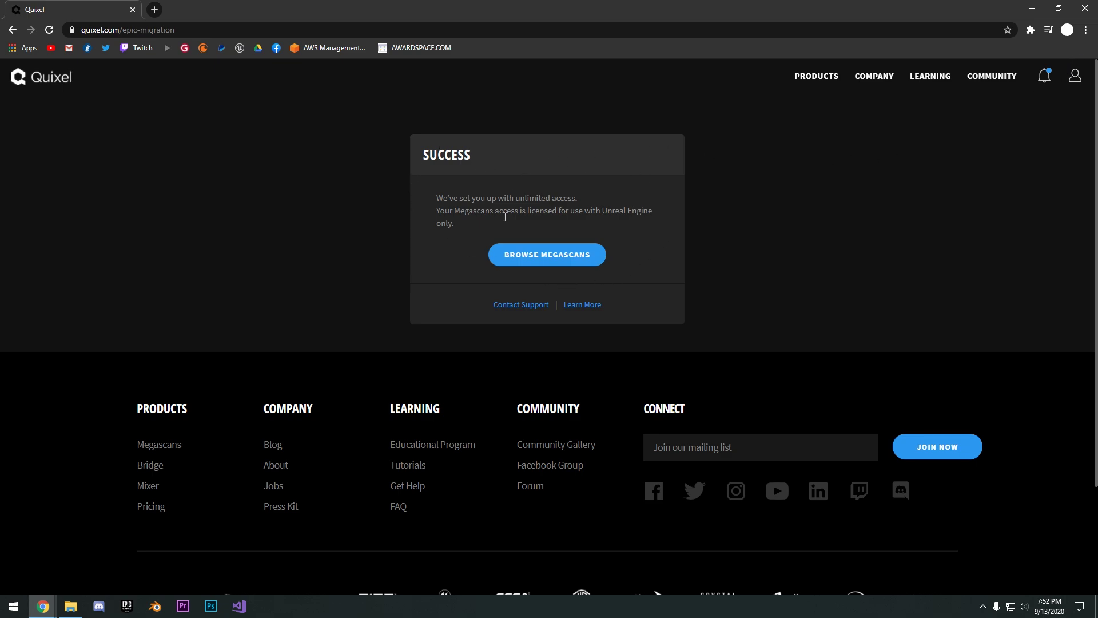
left_click_drag(467, 204, 546, 199)
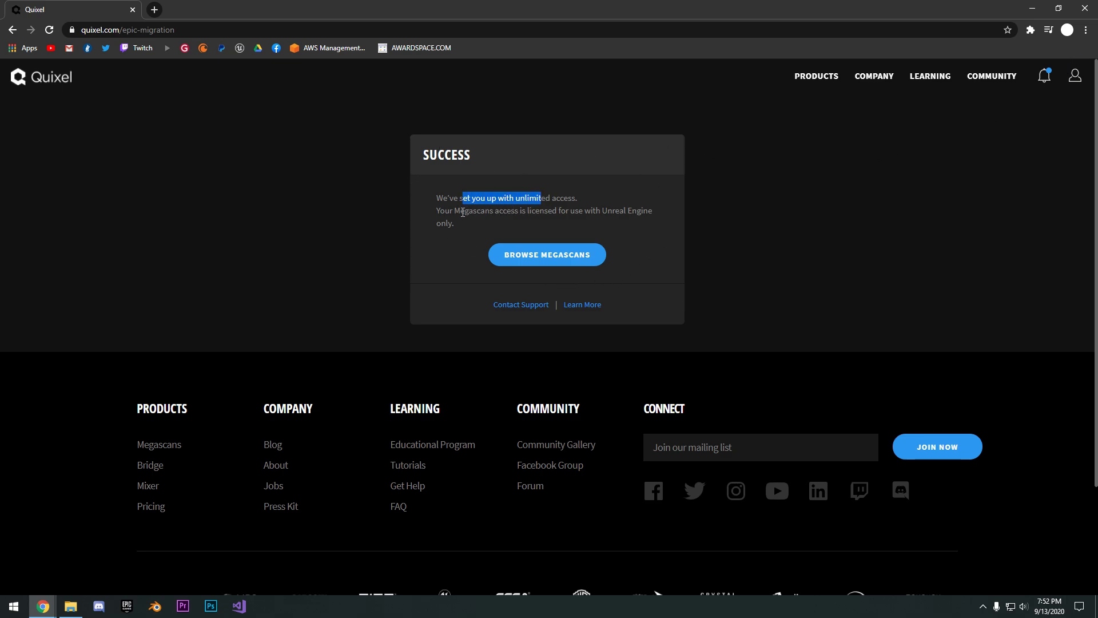
left_click_drag(463, 213, 640, 223)
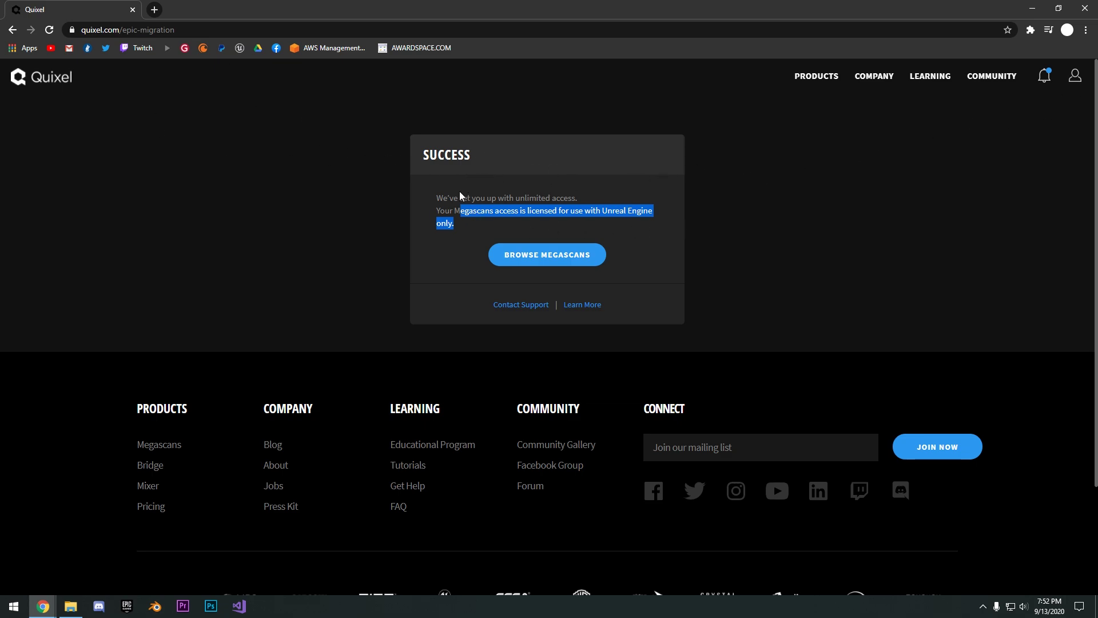
Step: Check which apps are connected to the Epic Games account on the Unreal Engine site in a separate tab, and close it
left_click(157, 11)
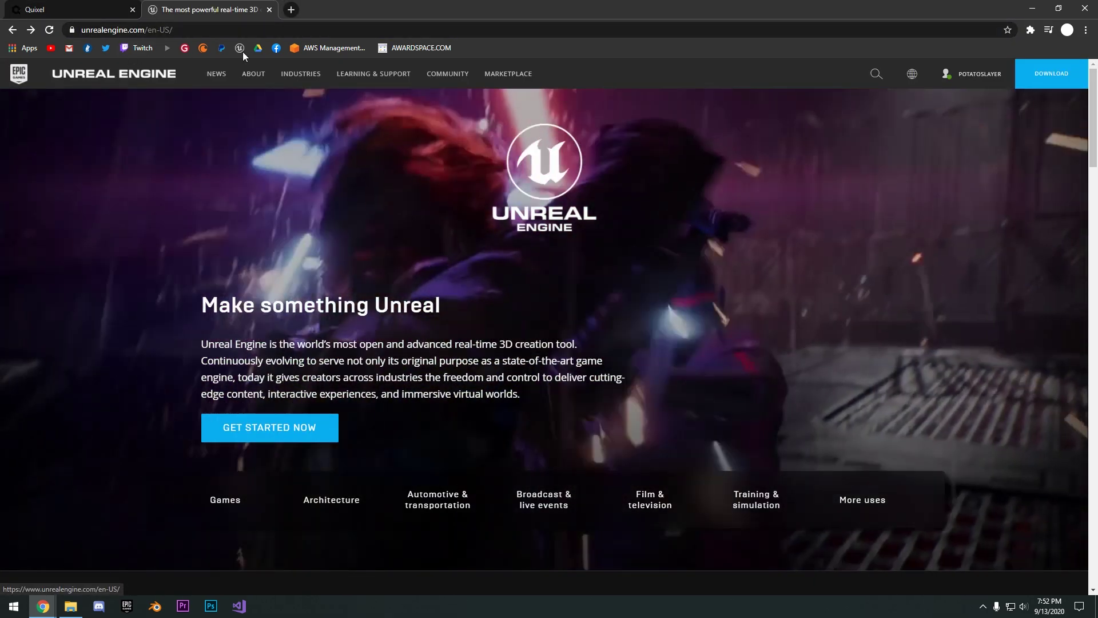
mouse_move(975, 75)
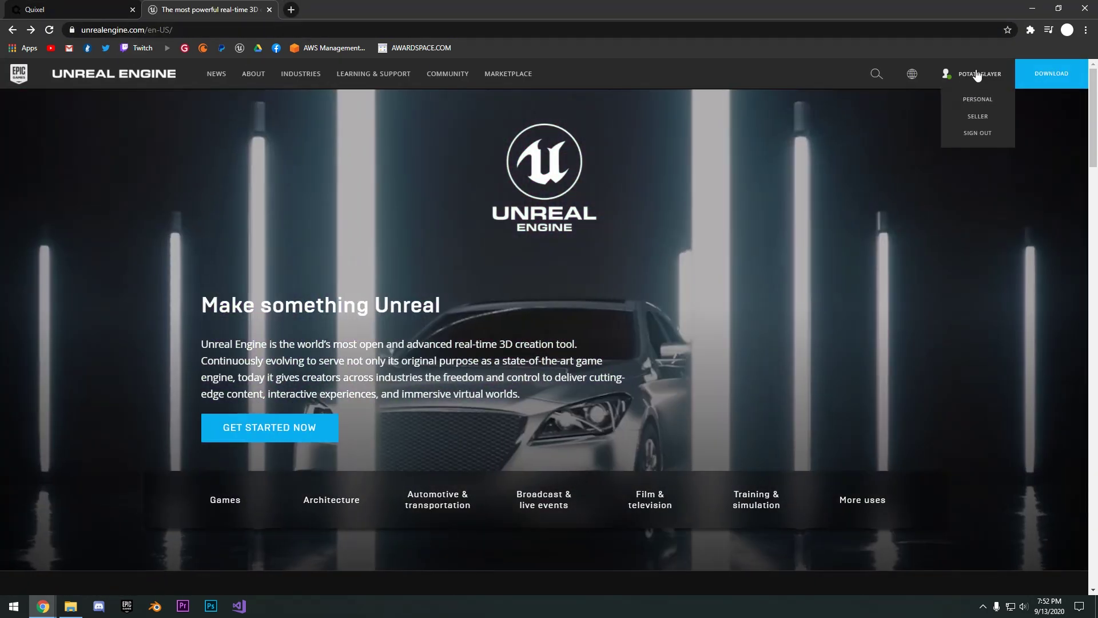
left_click(971, 100)
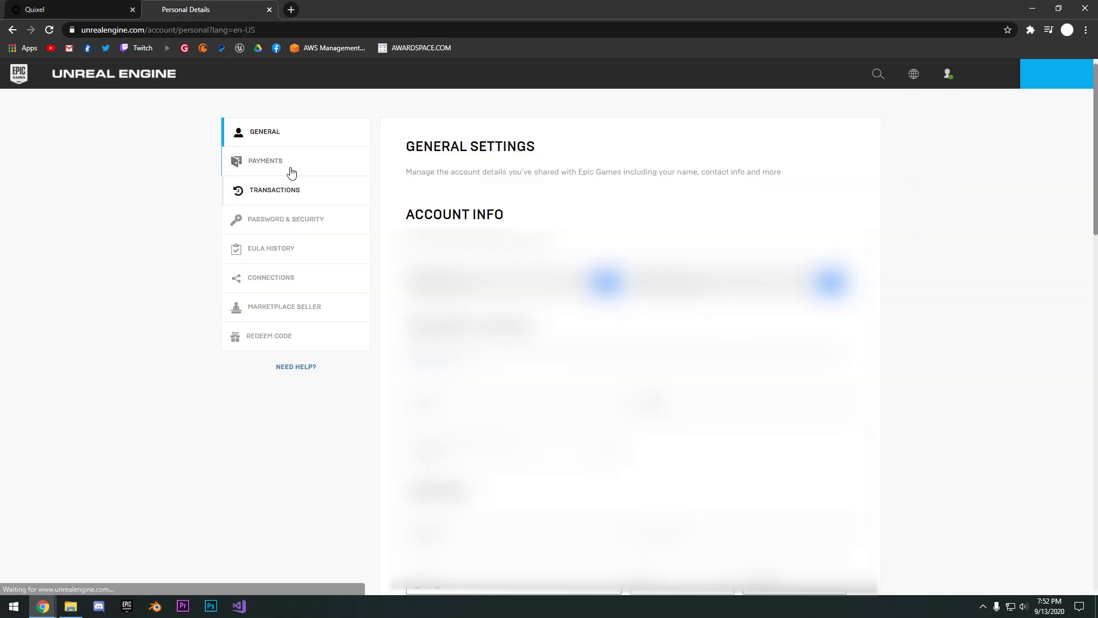
left_click(284, 279)
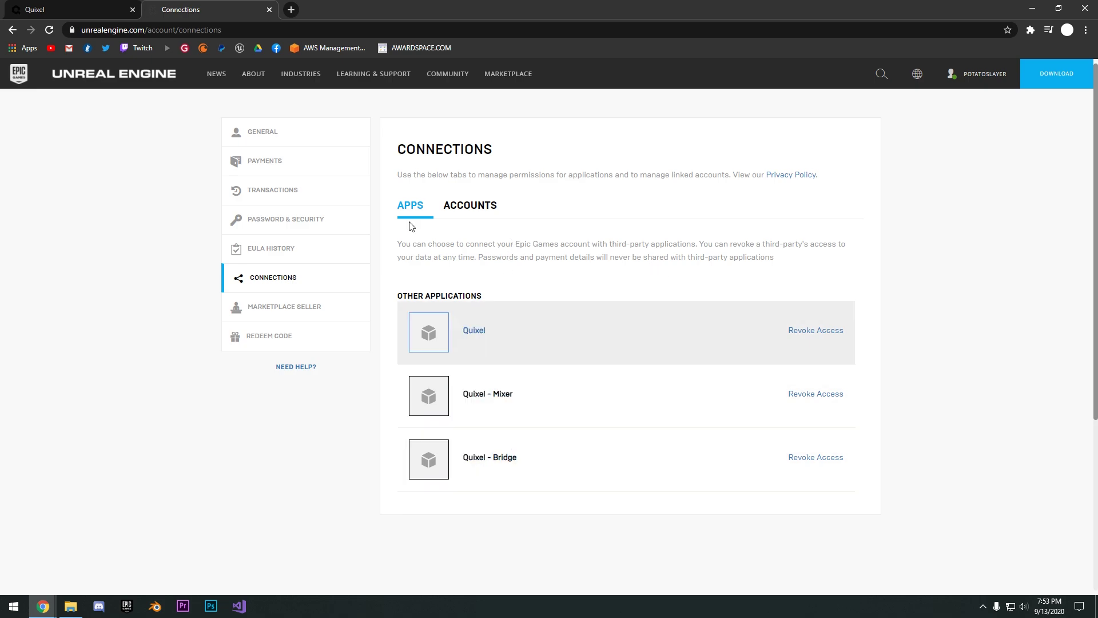
left_click(269, 9)
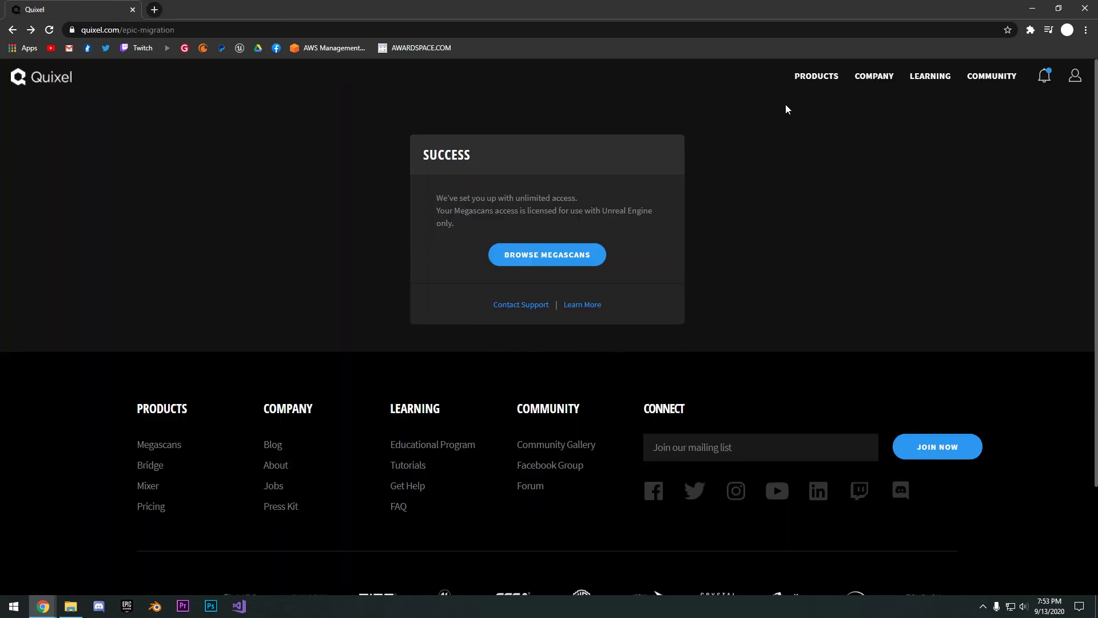
Step: Open the Quixel Bridge product page and download the free Bridge installer
mouse_move(818, 80)
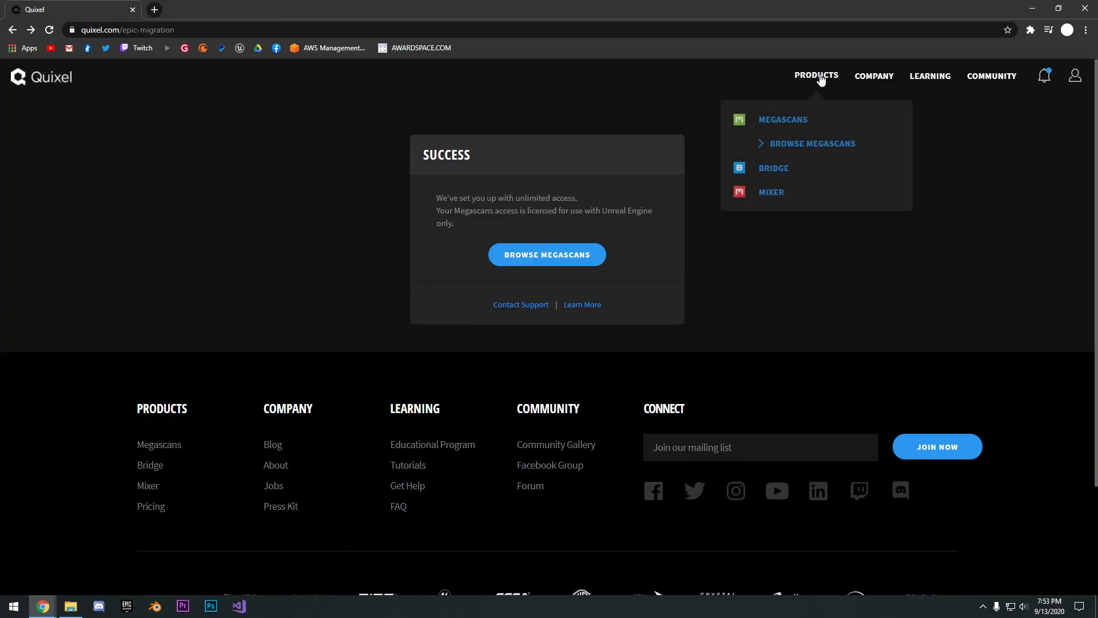
left_click(778, 169)
scroll(774, 296, "down", 2)
scroll(775, 296, "up", 2)
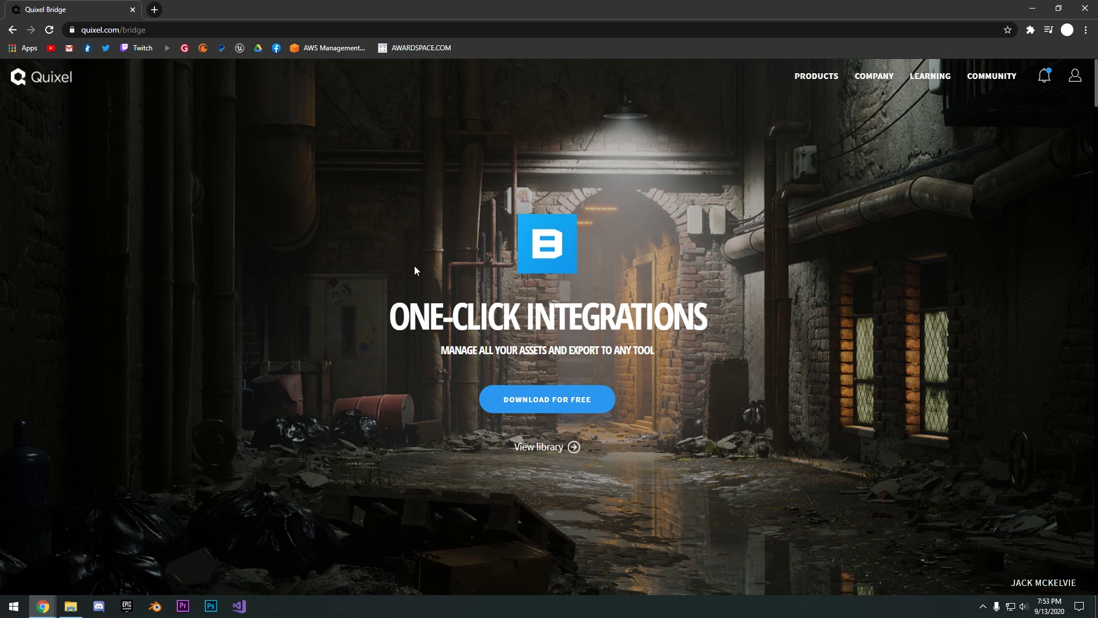
scroll(436, 250, "down", 1)
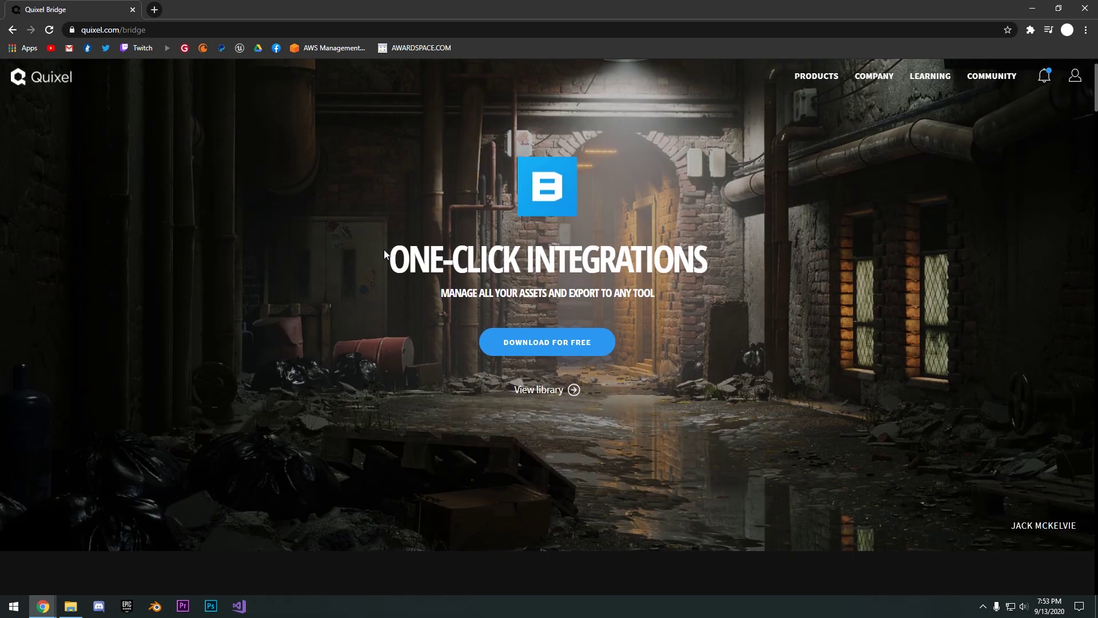
scroll(383, 249, "up", 1)
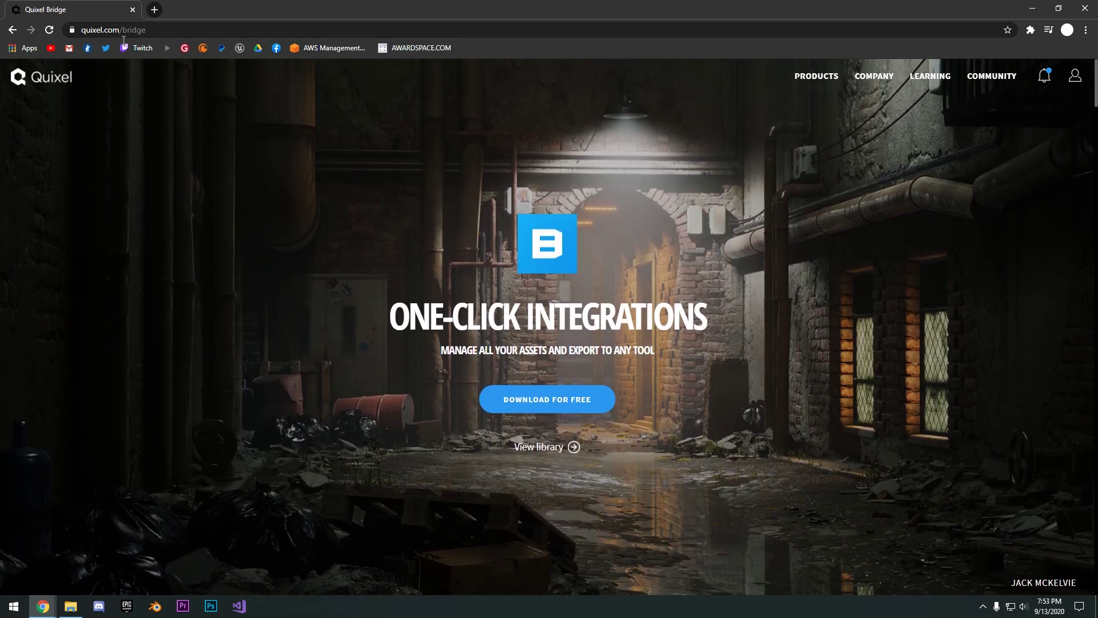
scroll(490, 345, "down", 2)
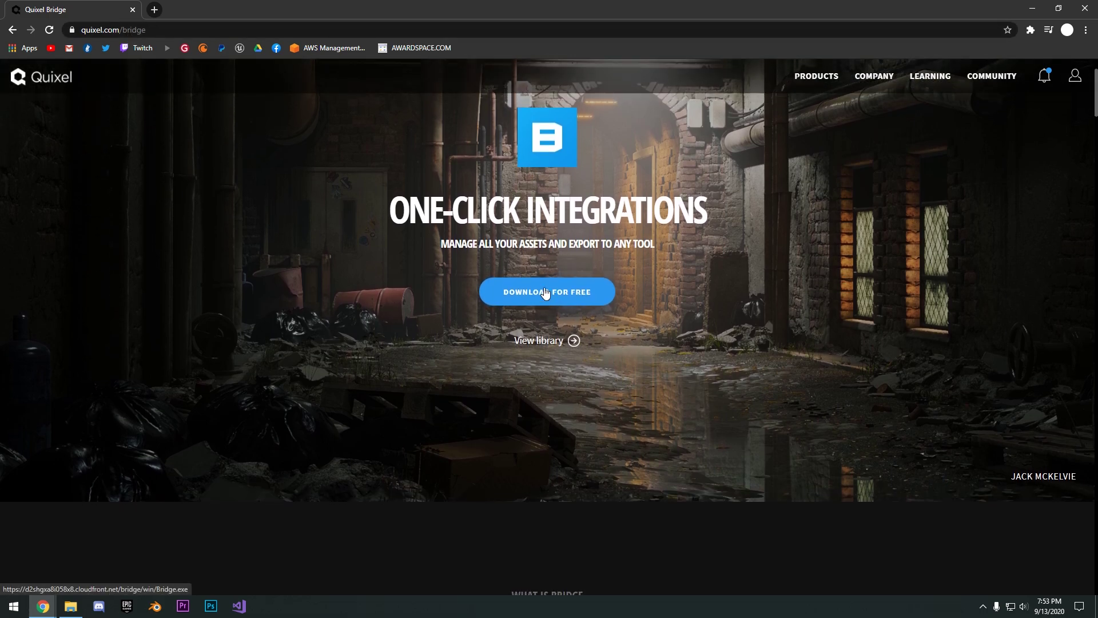
scroll(550, 289, "up", 2)
left_click(563, 399)
Step: Run the downloaded Bridge.exe and allow it to make changes to the device
scroll(288, 440, "down", 3)
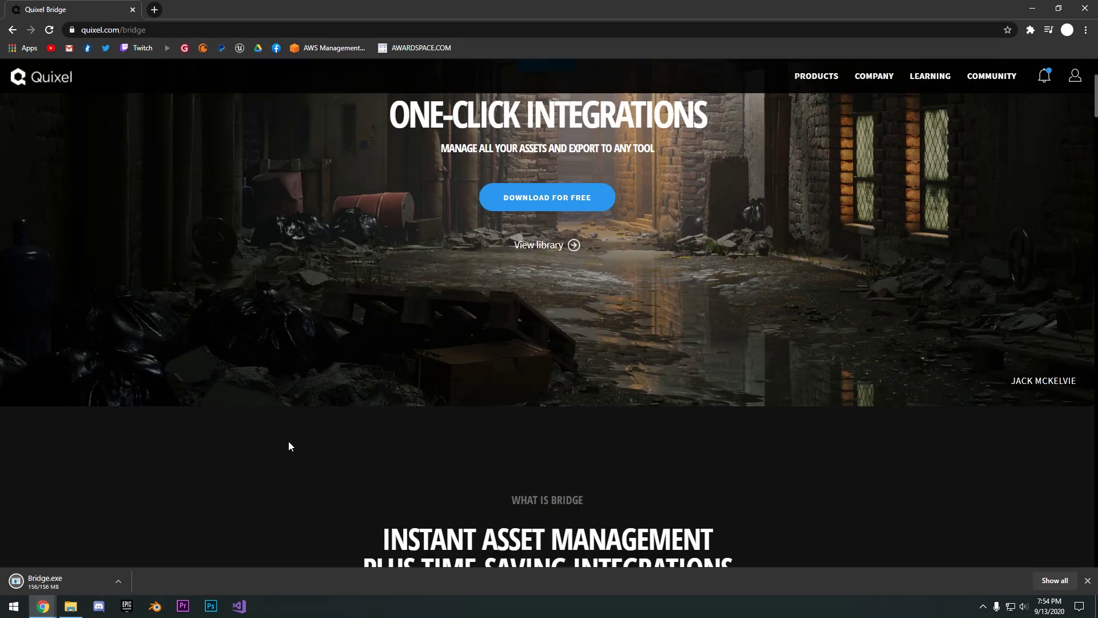
scroll(286, 447, "up", 2)
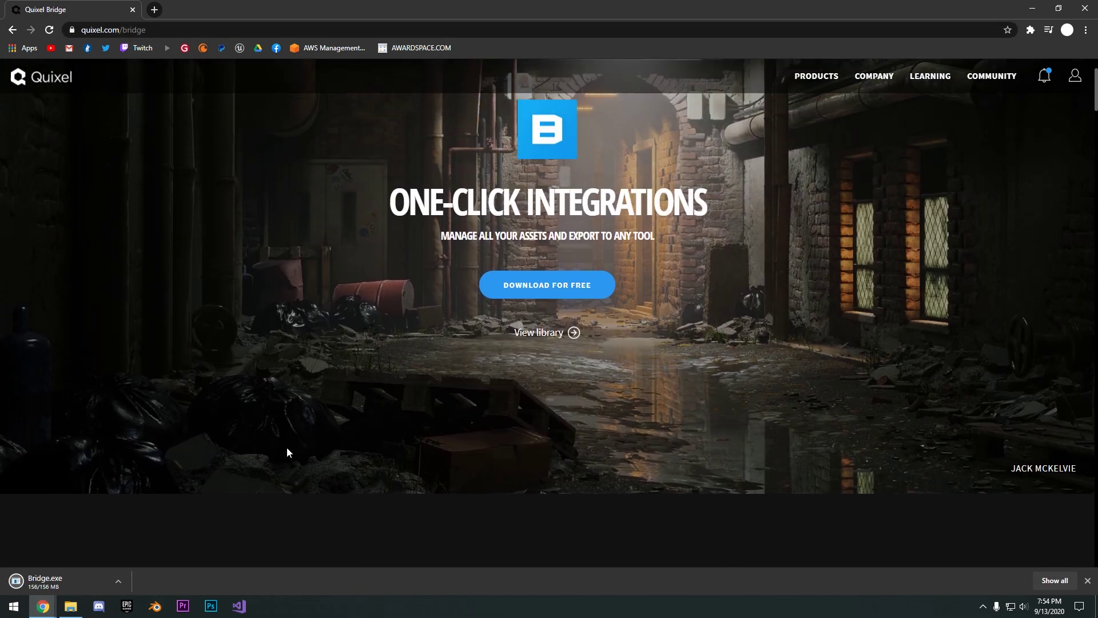
left_click(83, 574)
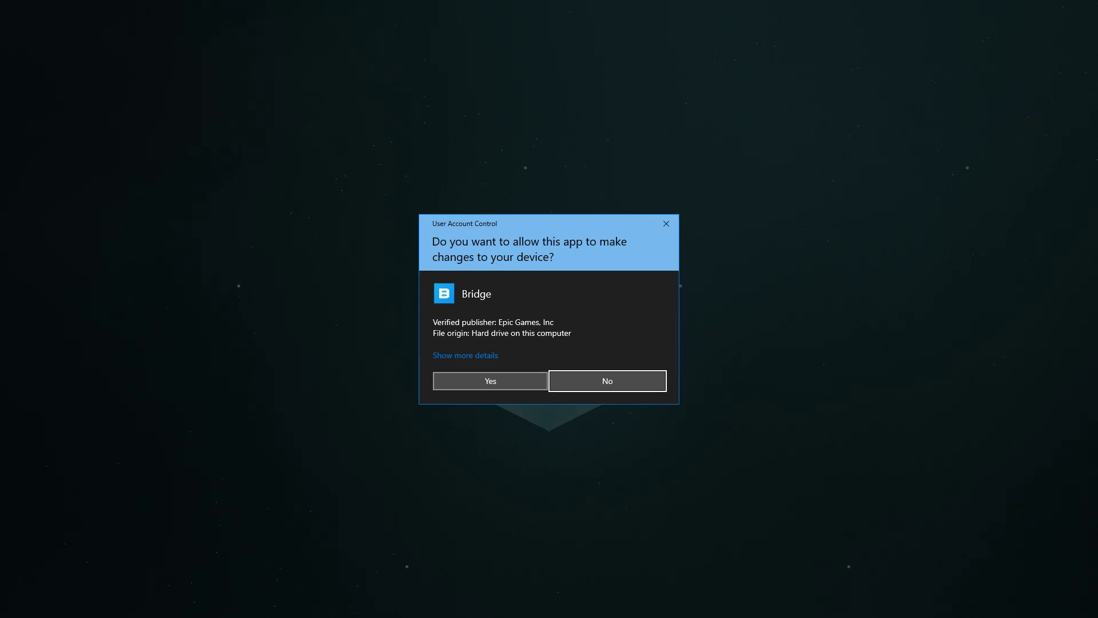
left_click(490, 380)
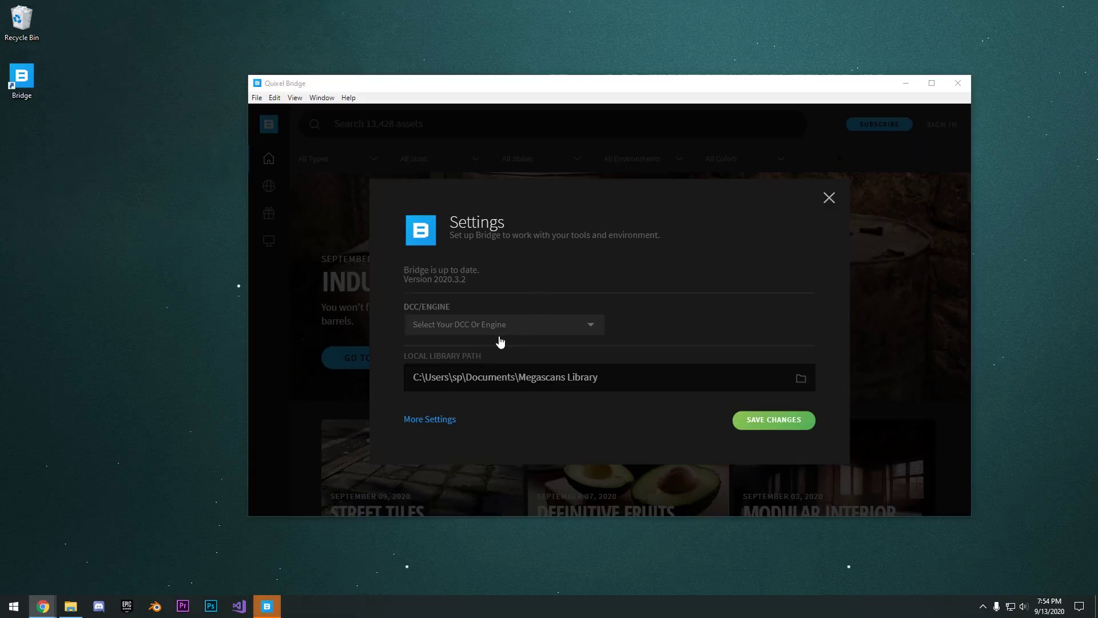
Step: Set the DCC/Engine to Unreal Engine in the Bridge settings and save the changes
left_click(464, 325)
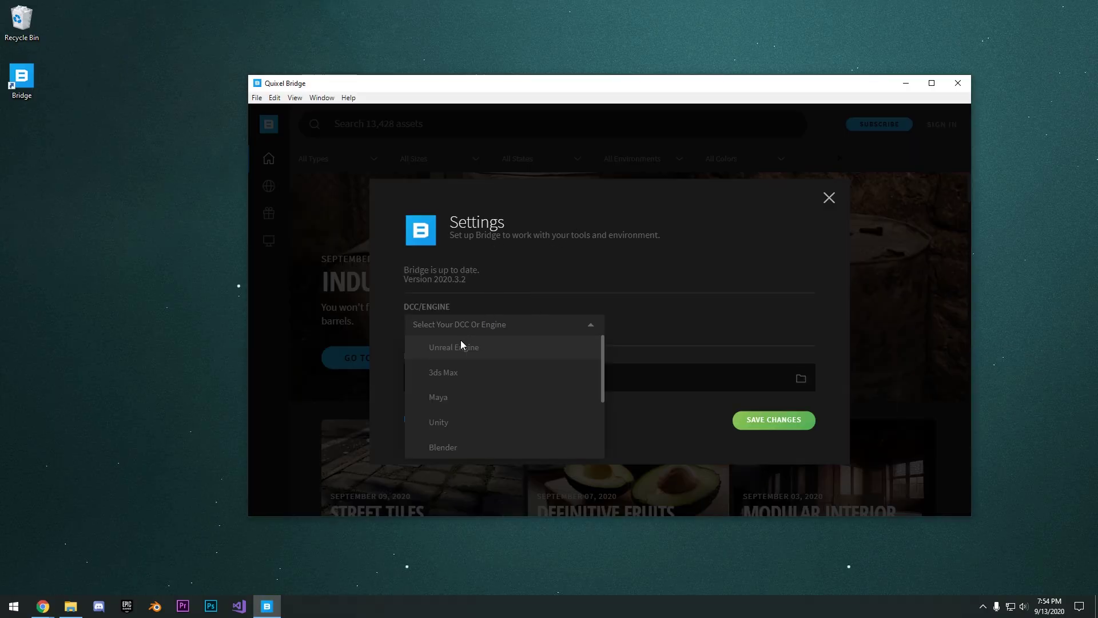
left_click(461, 346)
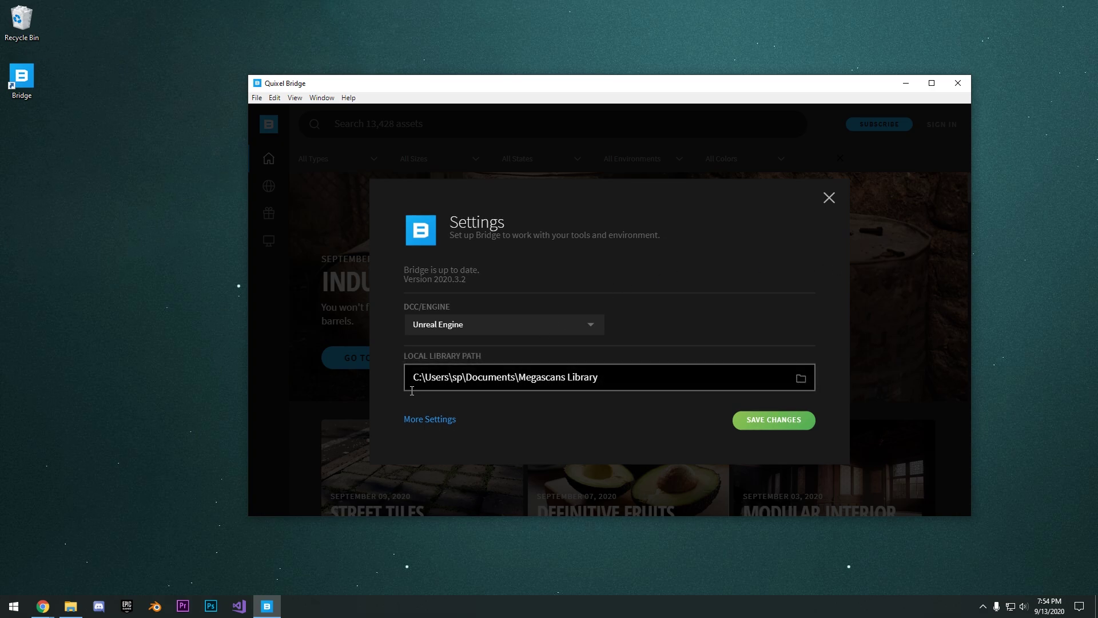
left_click(767, 419)
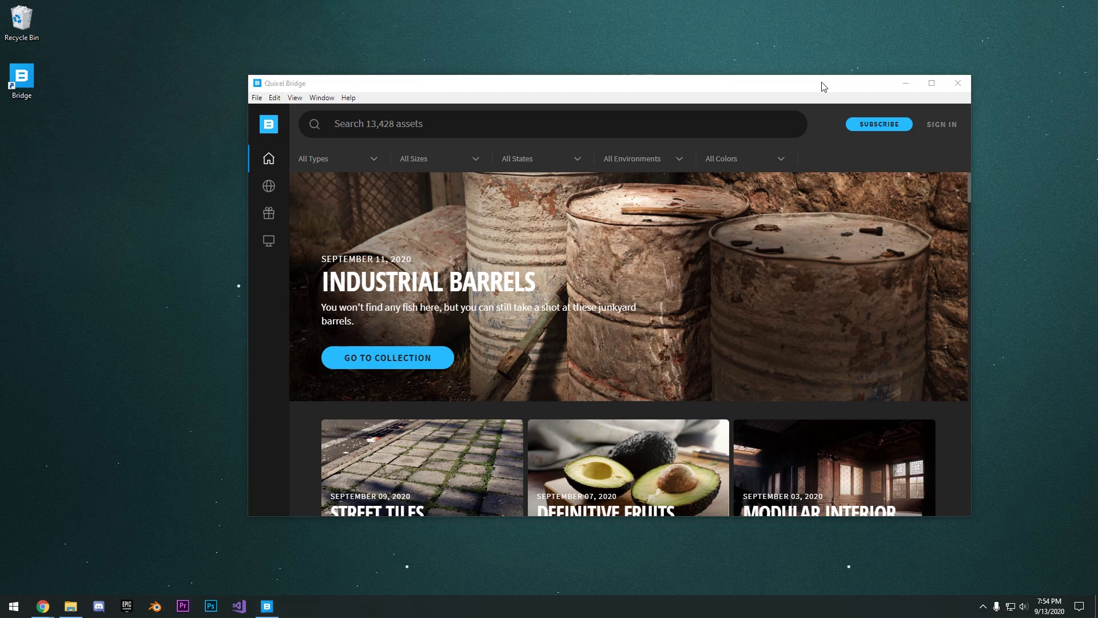
Step: Sign in to Bridge with the Epic Games account
left_click_drag(823, 88, 802, 74)
left_click(919, 109)
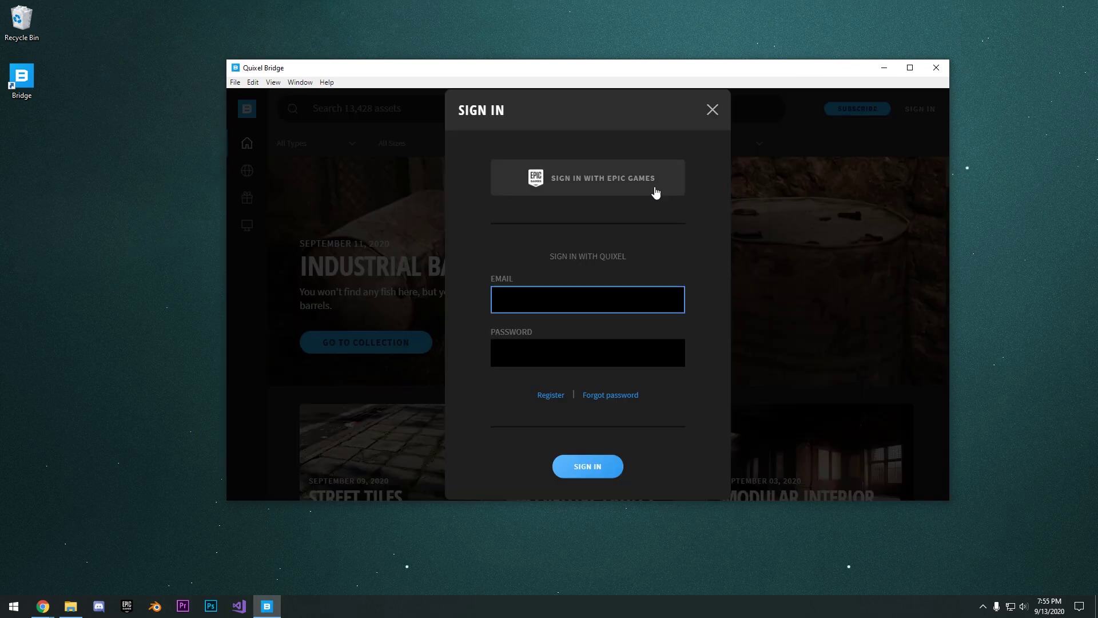
left_click(618, 188)
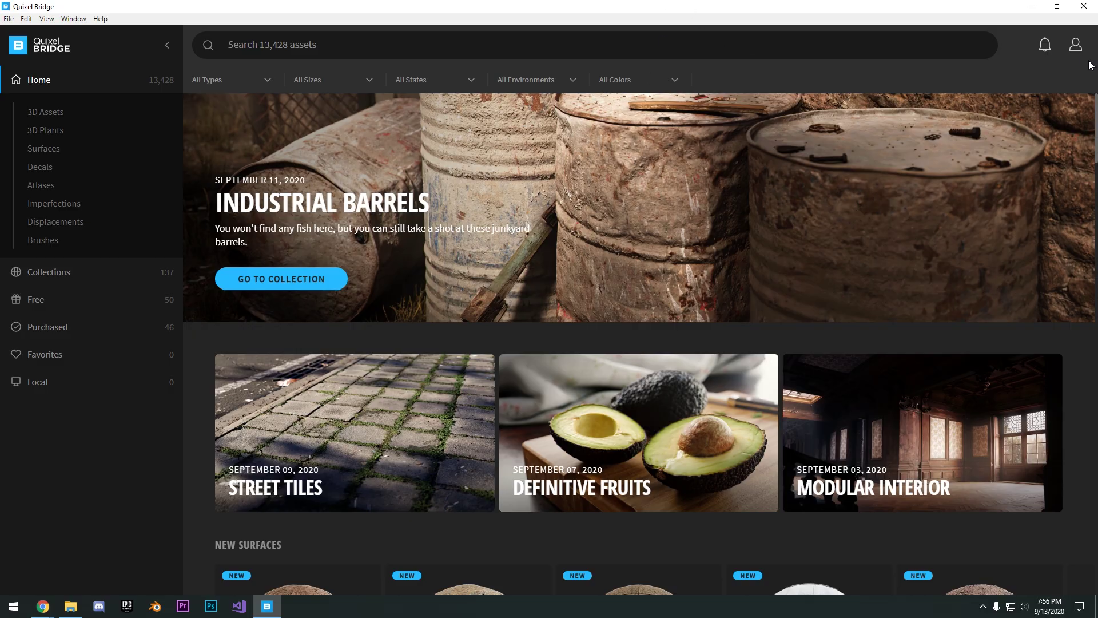
Step: Check the subscription plan on the Quixel account page and close the browser window
left_click(1076, 45)
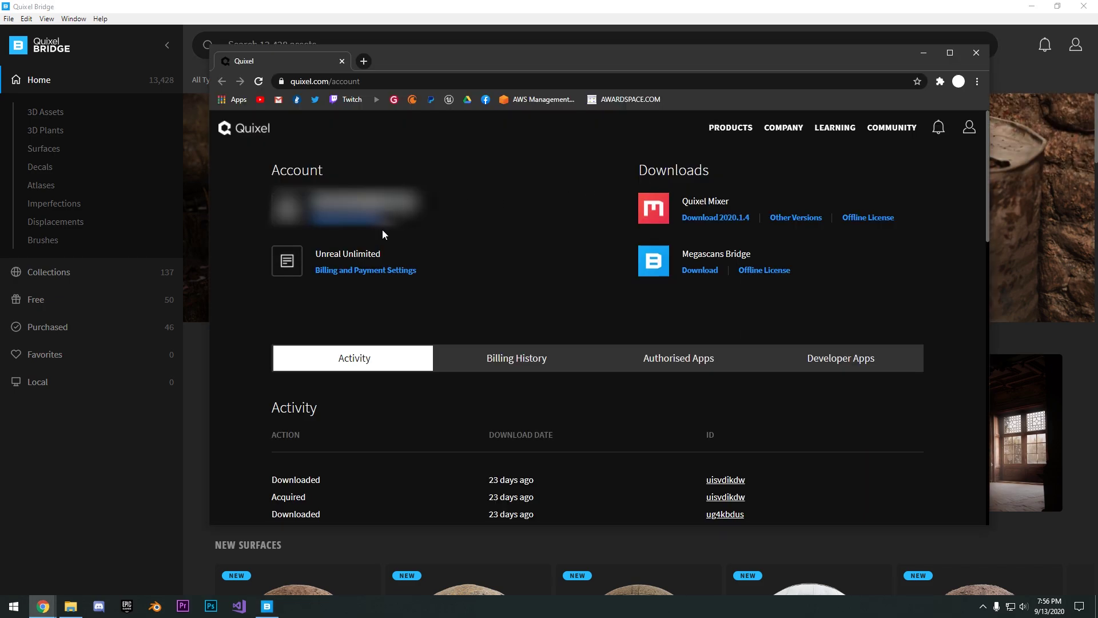
left_click_drag(339, 261, 381, 254)
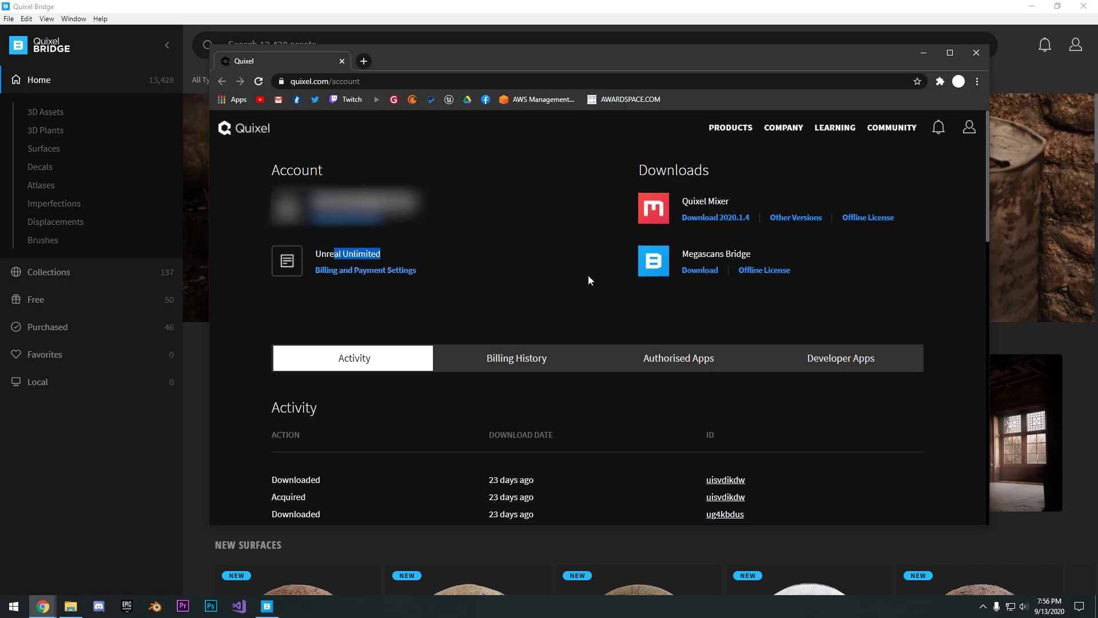
left_click(976, 53)
Step: Browse the Bridge home page's new surfaces, latest collections, asset types and trending assets
scroll(897, 255, "down", 3)
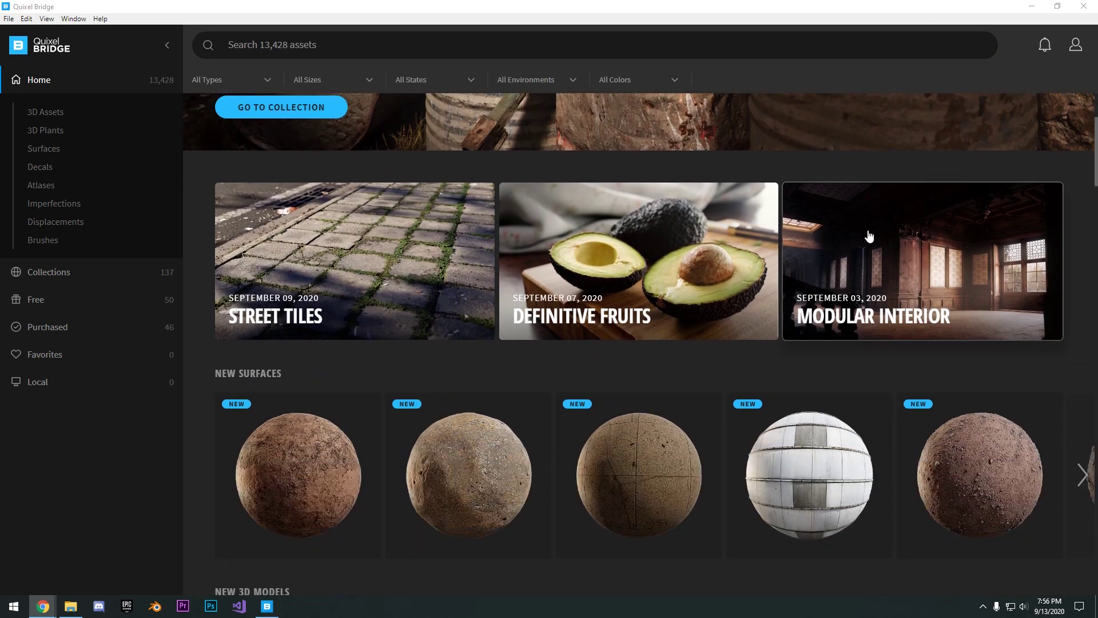
scroll(869, 235, "down", 4)
scroll(686, 200, "up", 7)
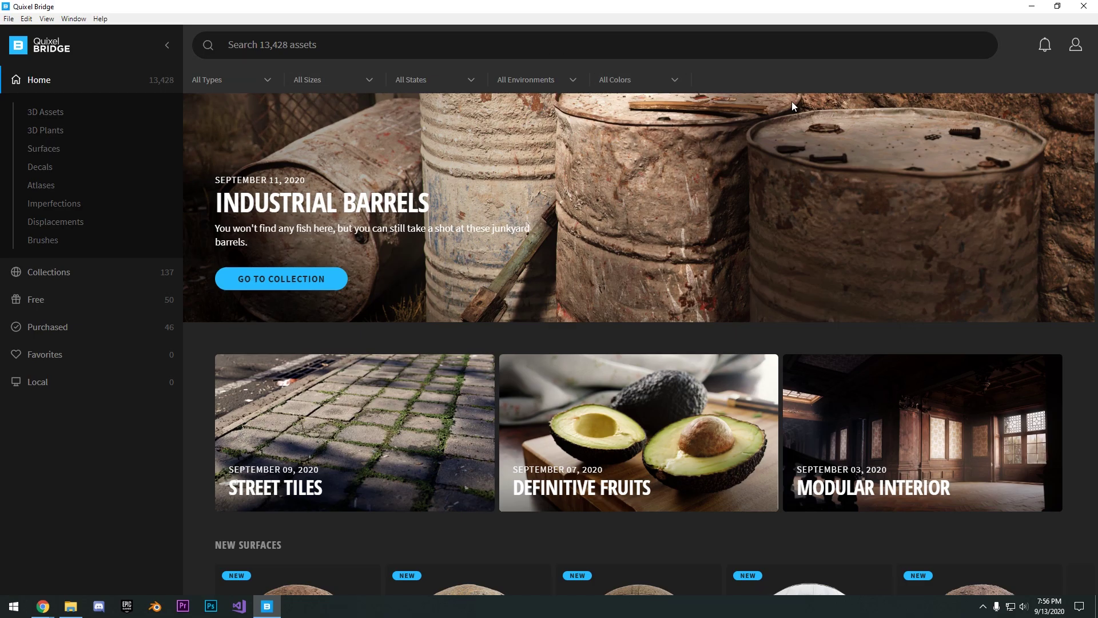
scroll(791, 106, "down", 15)
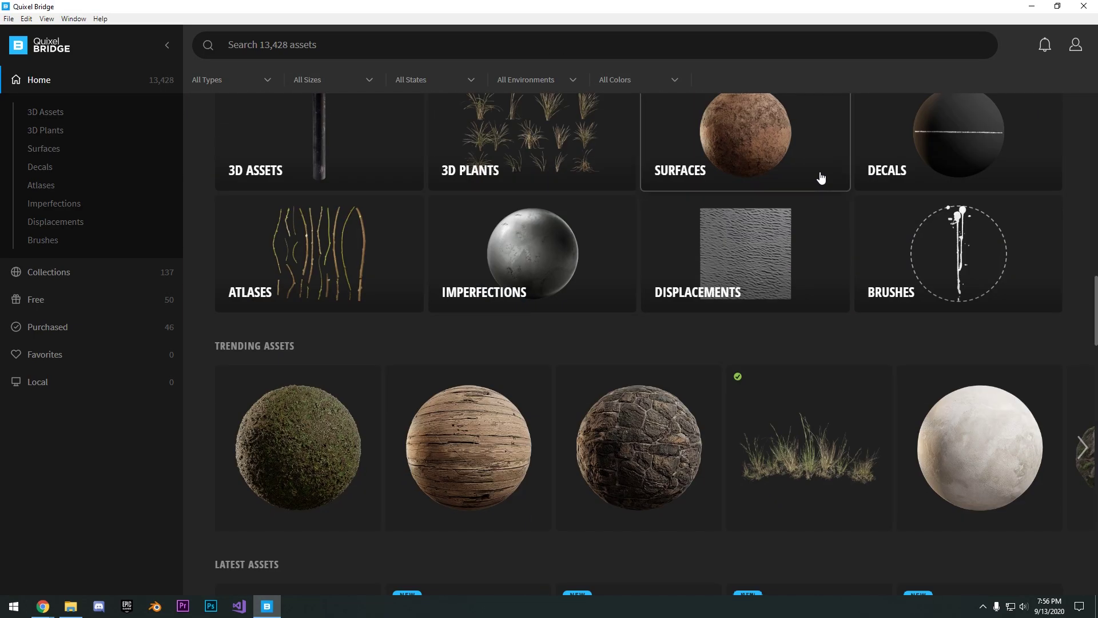
scroll(821, 180, "down", 10)
scroll(821, 183, "up", 16)
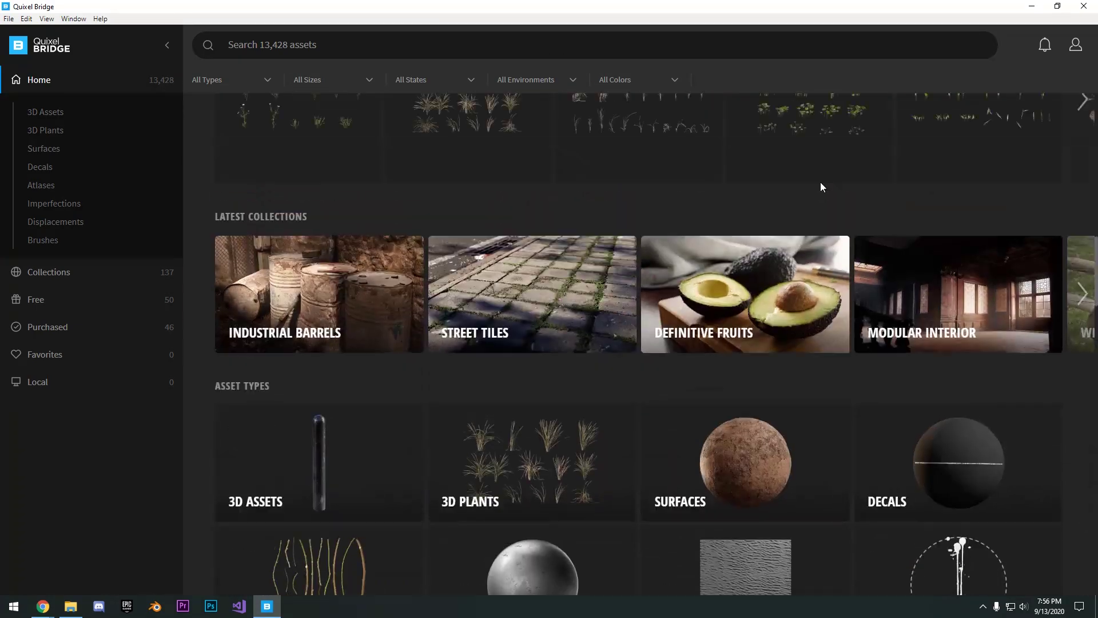
Step: Open the 3D Assets category and look over its subcategories
scroll(821, 185, "up", 10)
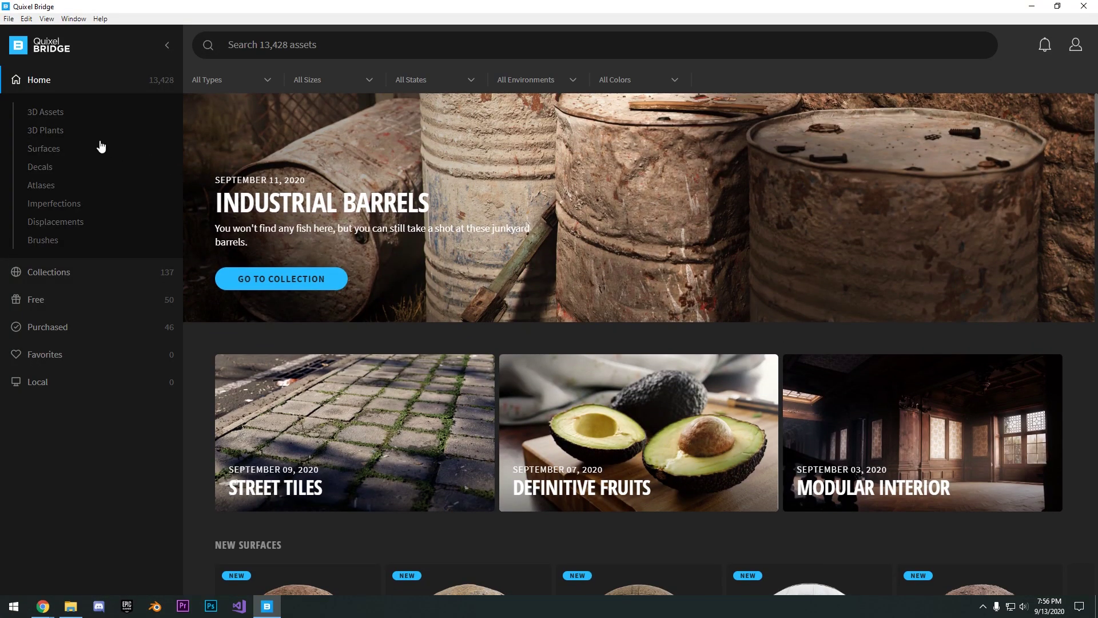
left_click(62, 113)
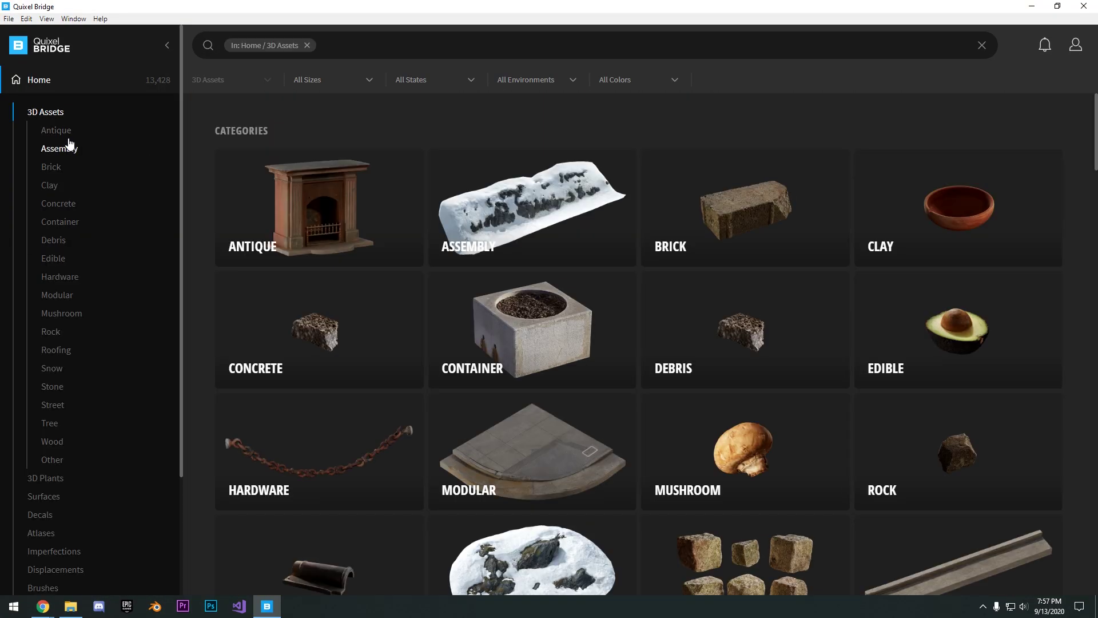
scroll(73, 172, "down", 3)
scroll(70, 160, "up", 2)
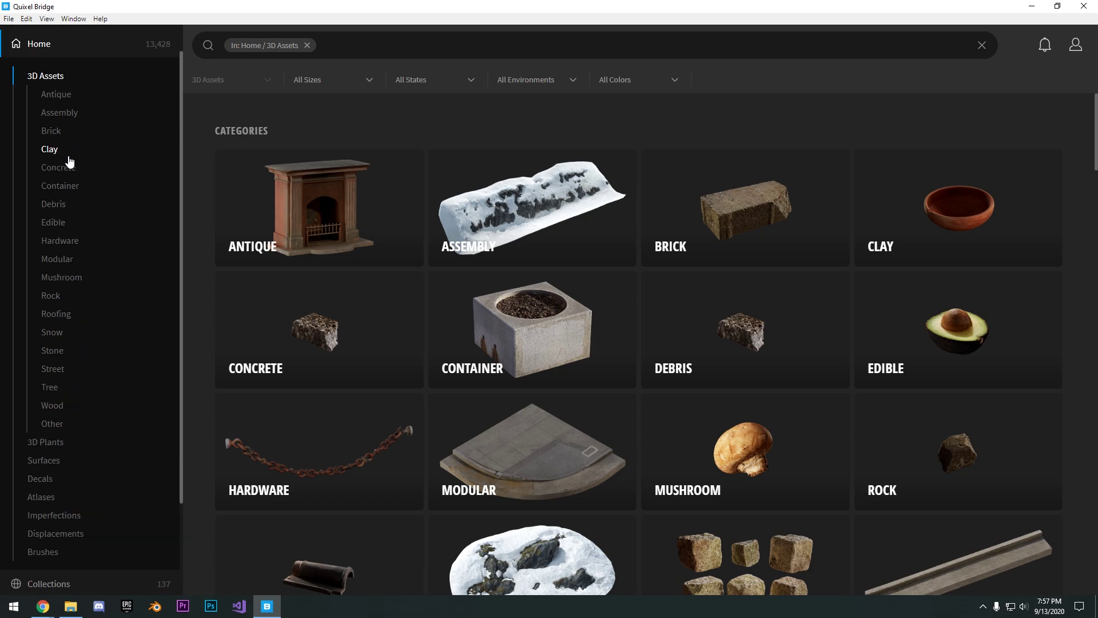
scroll(72, 183, "down", 2)
scroll(85, 400, "up", 3)
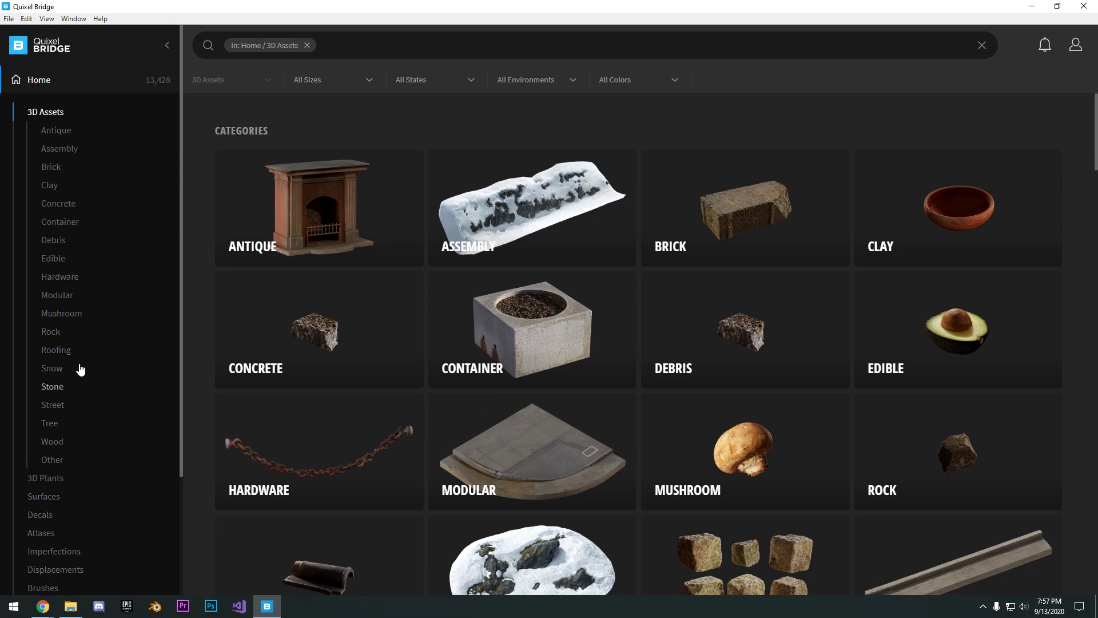
Step: Open the 3D Plants category and look through its subcategories and trending plants
left_click(61, 111)
left_click(53, 132)
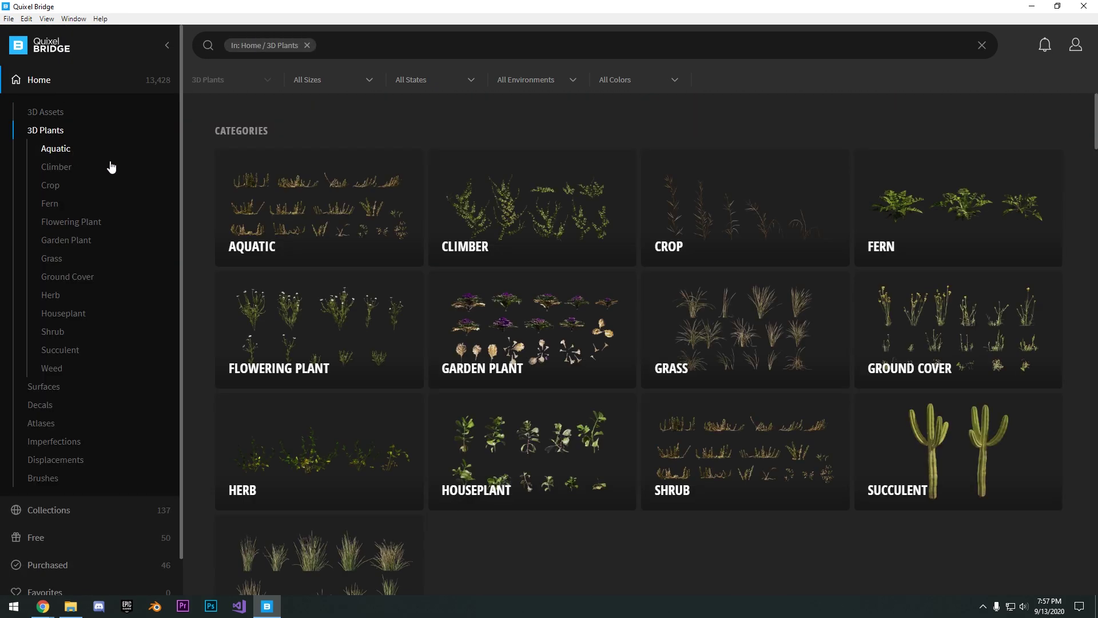
scroll(336, 257, "down", 5)
scroll(112, 247, "down", 1)
scroll(109, 233, "up", 1)
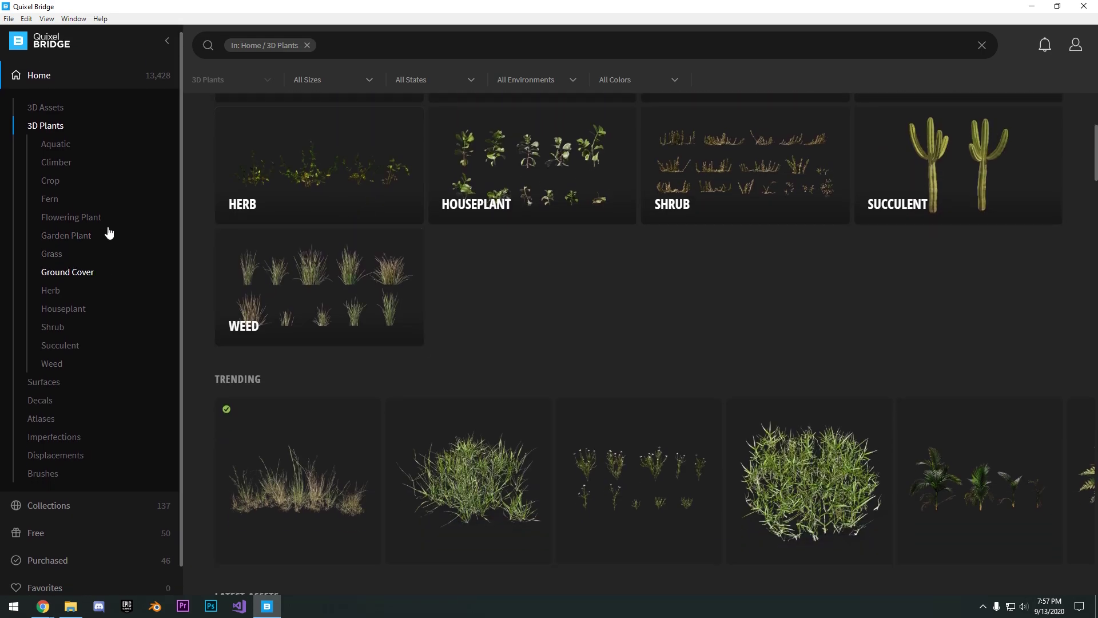
Step: Open the Surfaces category and look through its subcategories, trending materials and latest assets
left_click(50, 387)
scroll(343, 343, "down", 10)
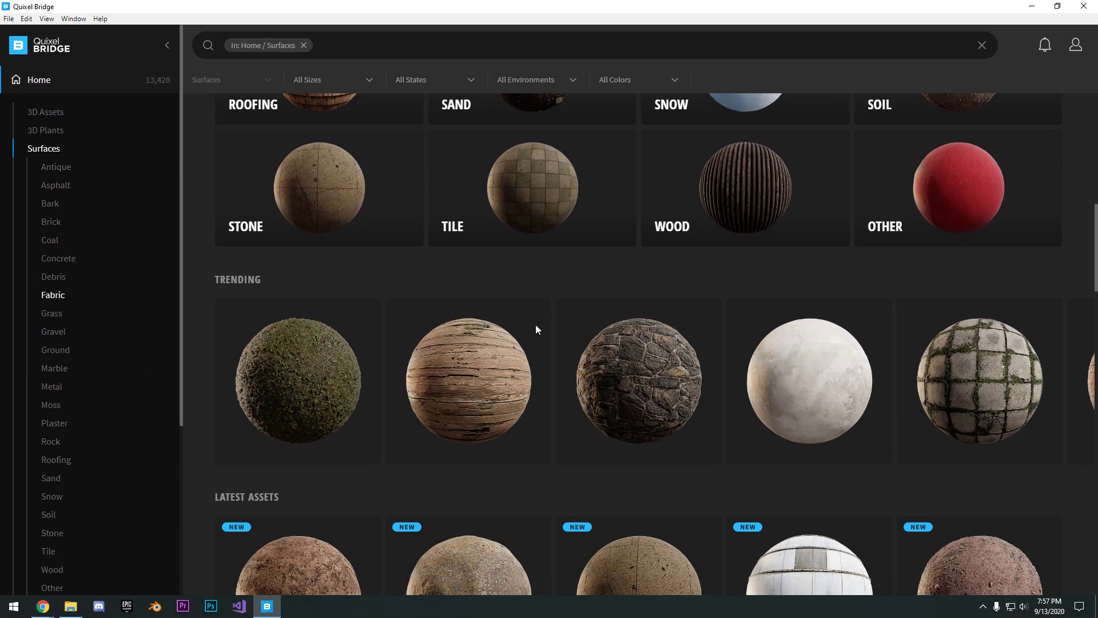
scroll(536, 330, "down", 8)
scroll(159, 306, "down", 4)
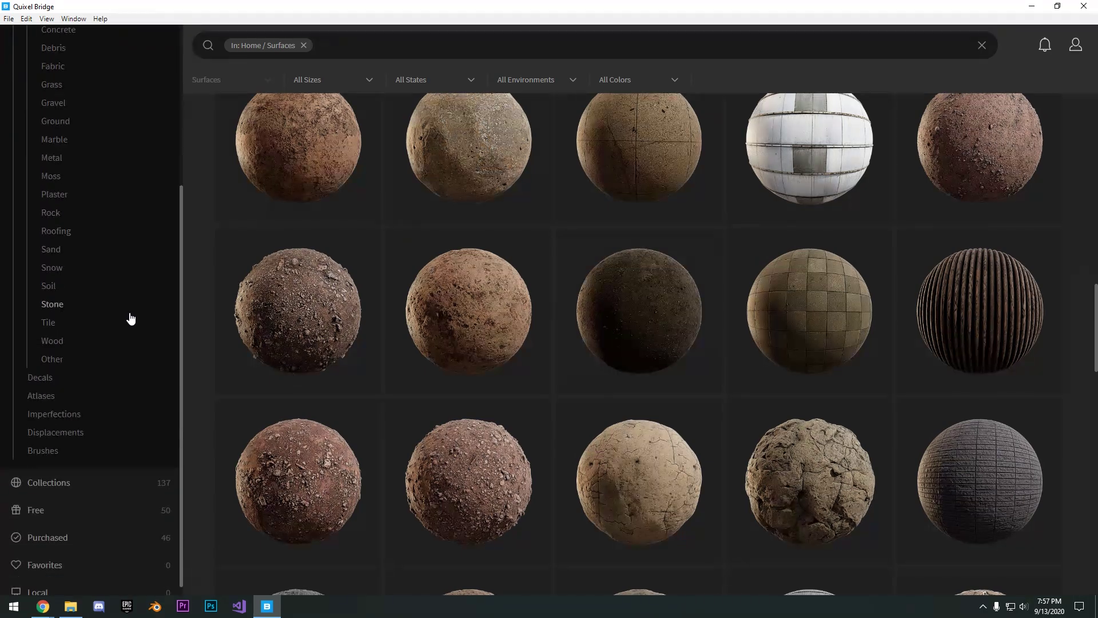
Step: Look through the Decals and Atlases categories and return to the Home page
left_click(43, 378)
scroll(443, 314, "down", 3)
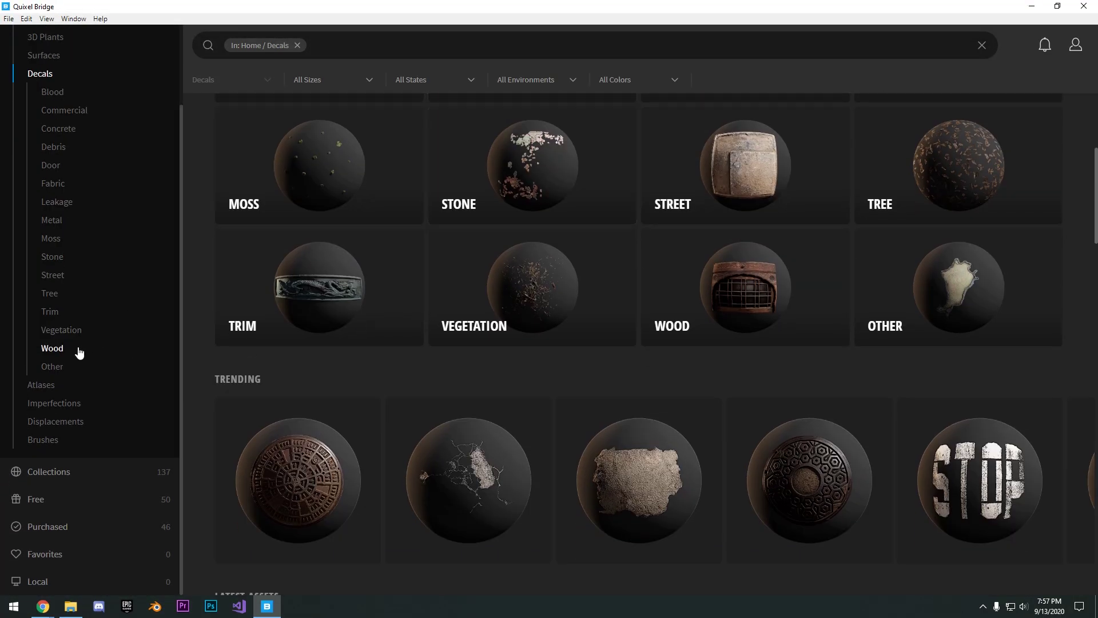
left_click(51, 385)
scroll(95, 304, "up", 1)
left_click(63, 80)
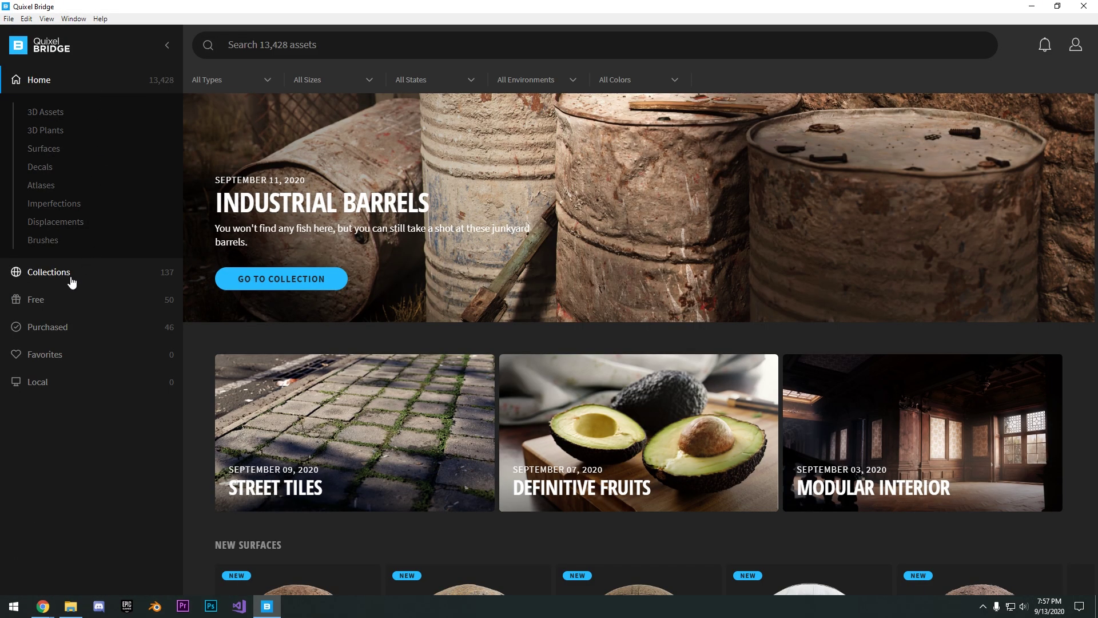
Step: Look through the Collections section, including the Environment, Essential, Archviz, Community and Tutorial groups
left_click(71, 280)
scroll(416, 207, "down", 5)
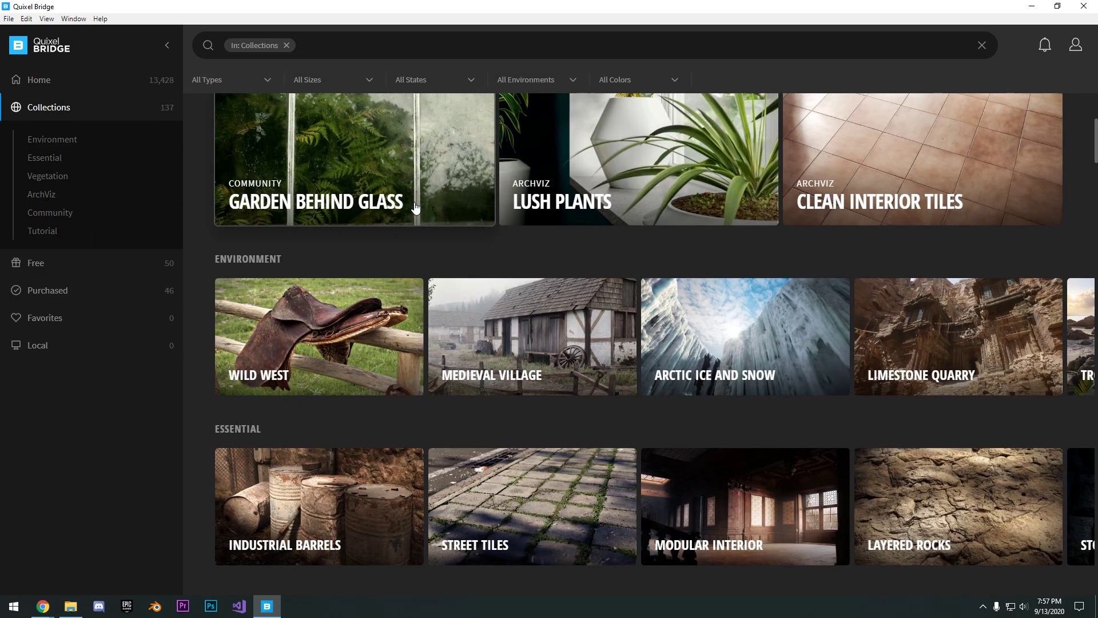
scroll(416, 207, "down", 3)
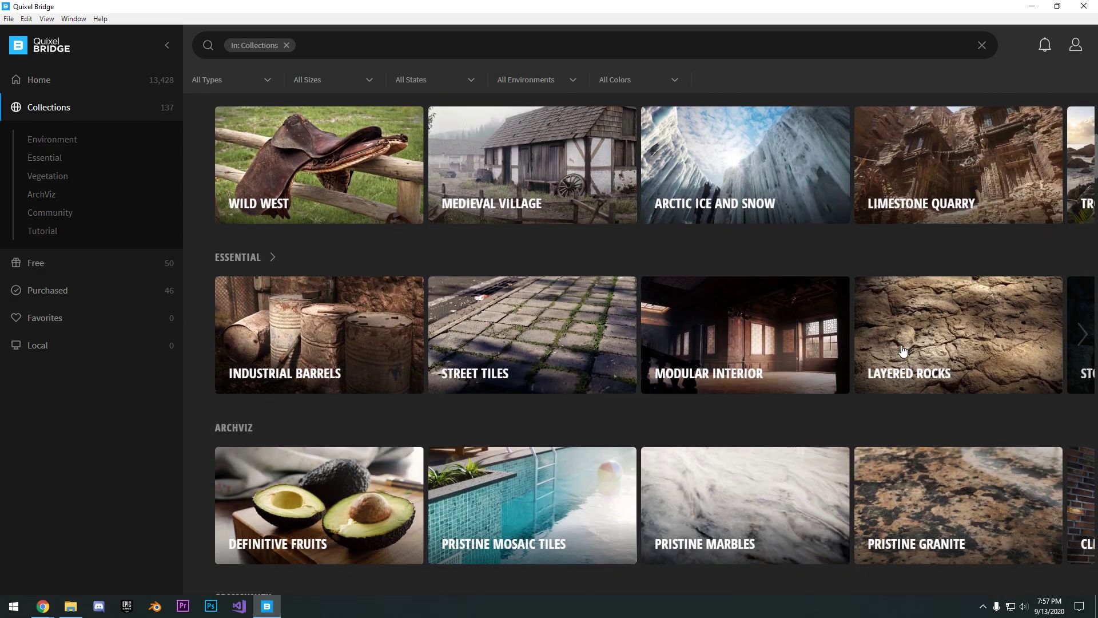
scroll(349, 369, "down", 3)
scroll(944, 378, "down", 3)
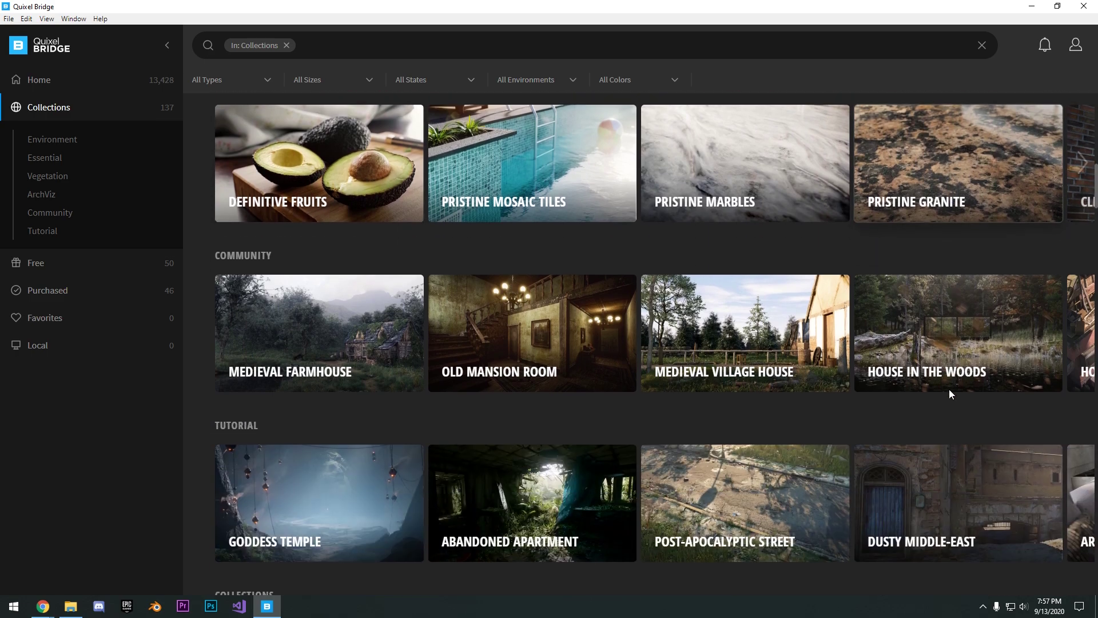
scroll(411, 372, "down", 4)
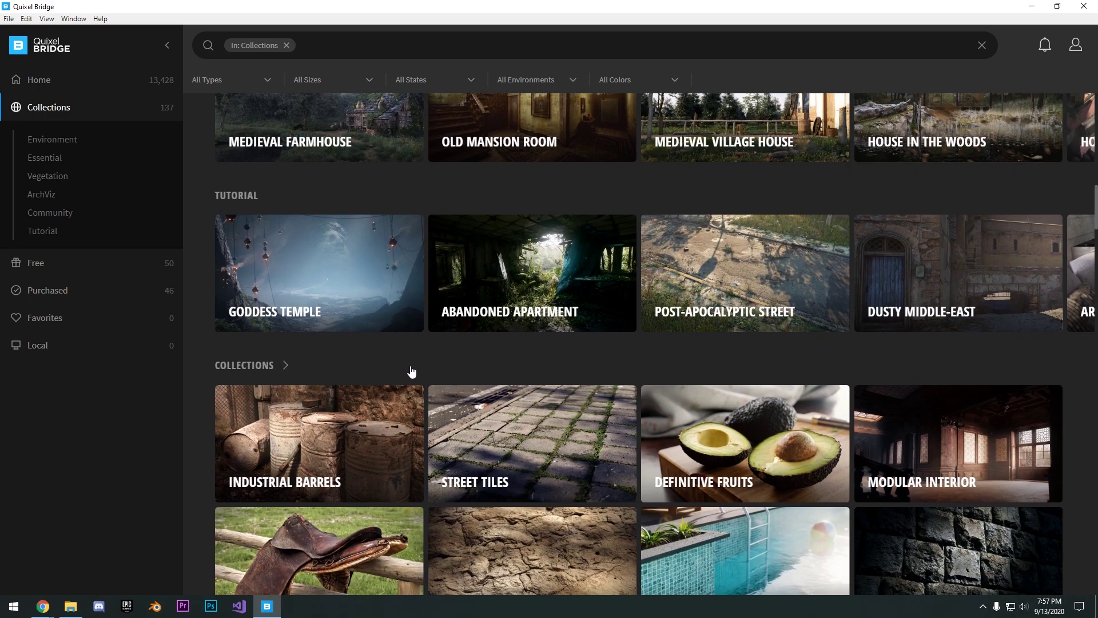
scroll(412, 372, "down", 3)
Step: Look through the Free section's categories and latest assets
left_click(35, 262)
scroll(450, 293, "down", 2)
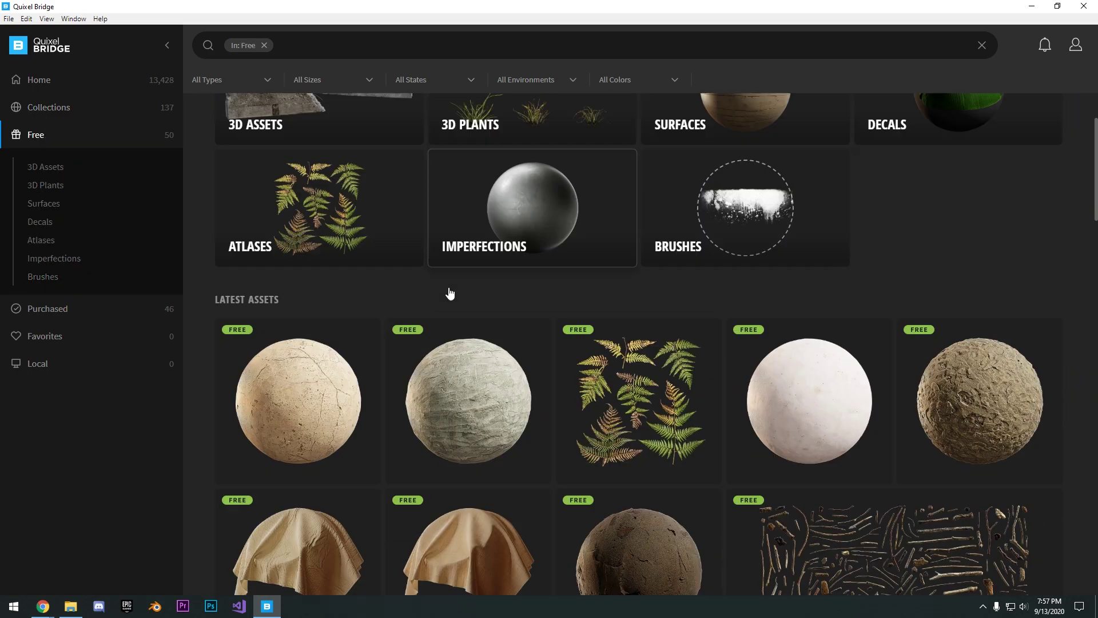
scroll(450, 292, "down", 10)
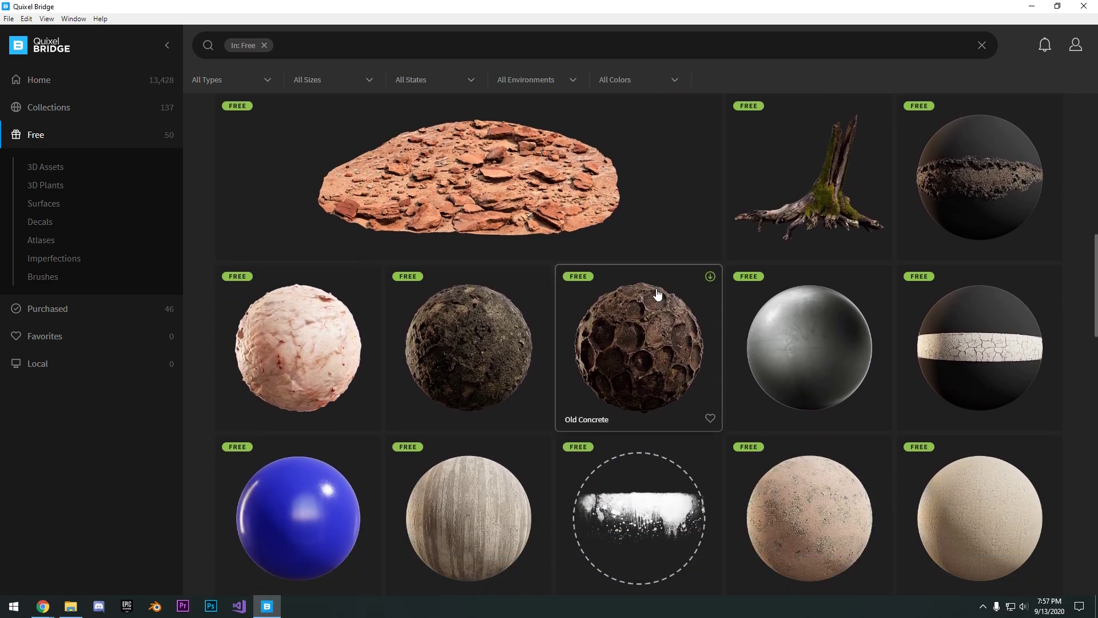
scroll(658, 295, "up", 6)
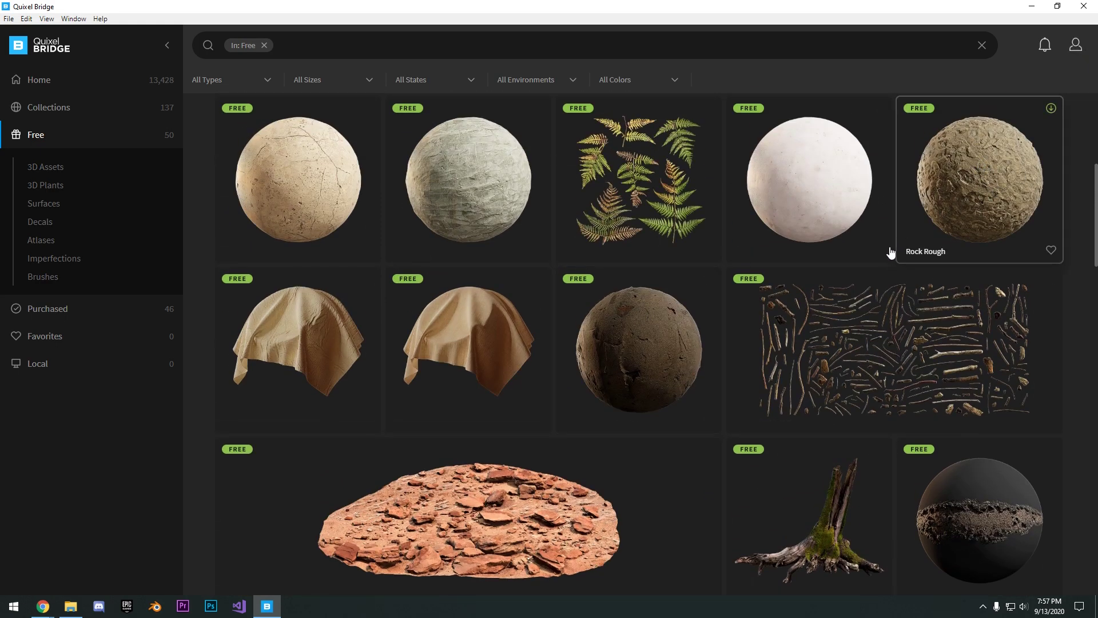
Step: Look through the Purchased section's categories and acquired assets
left_click(74, 311)
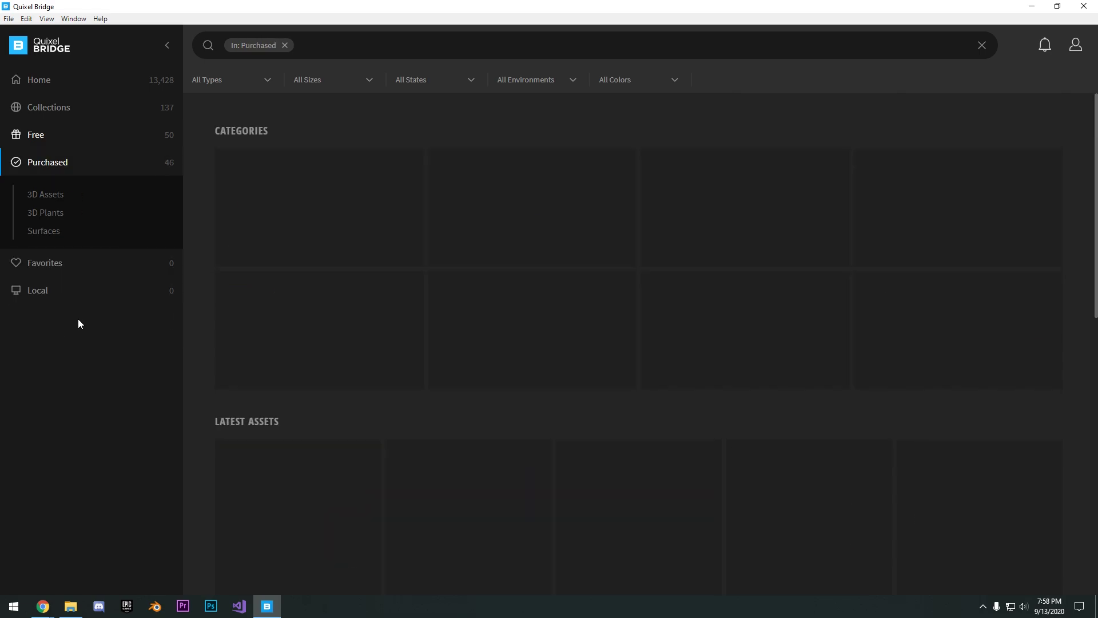
scroll(341, 272, "down", 6)
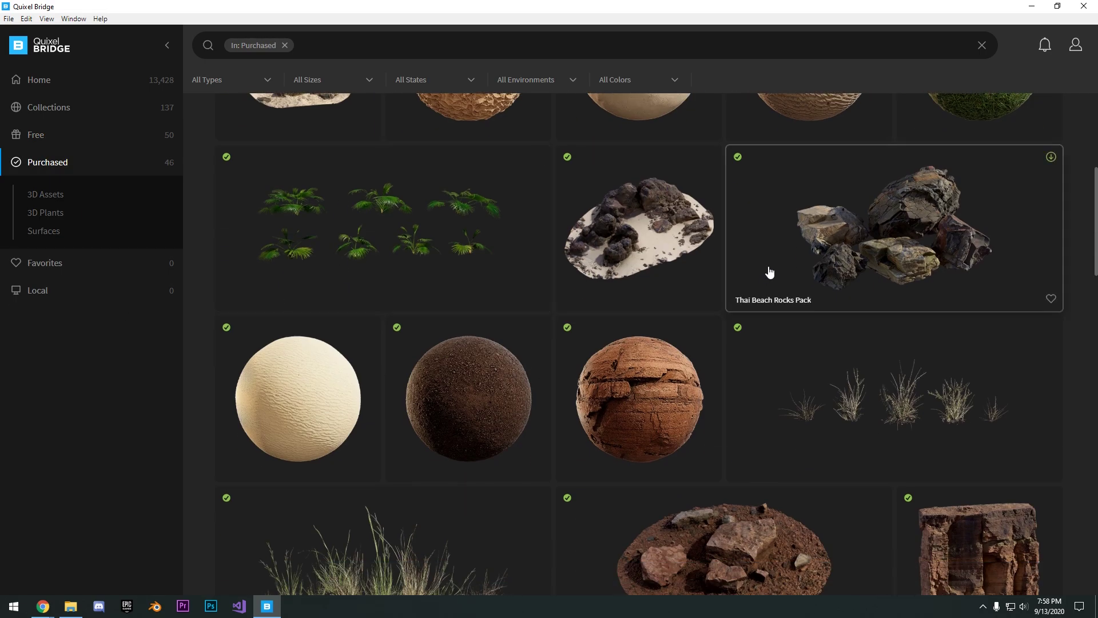
scroll(769, 275, "down", 6)
scroll(767, 276, "up", 12)
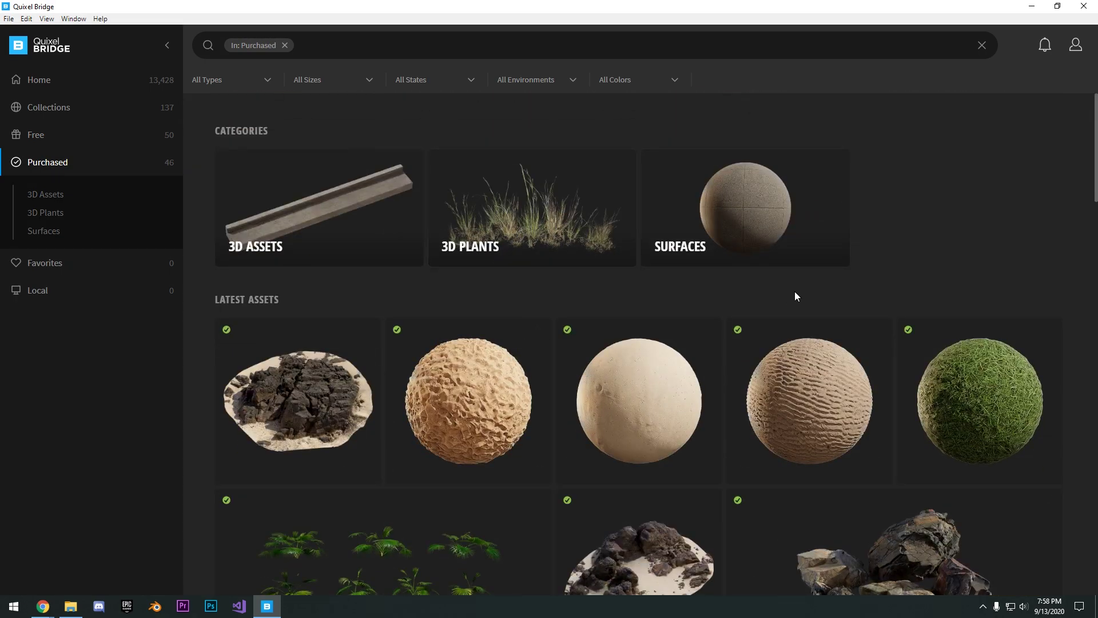
scroll(795, 295, "down", 15)
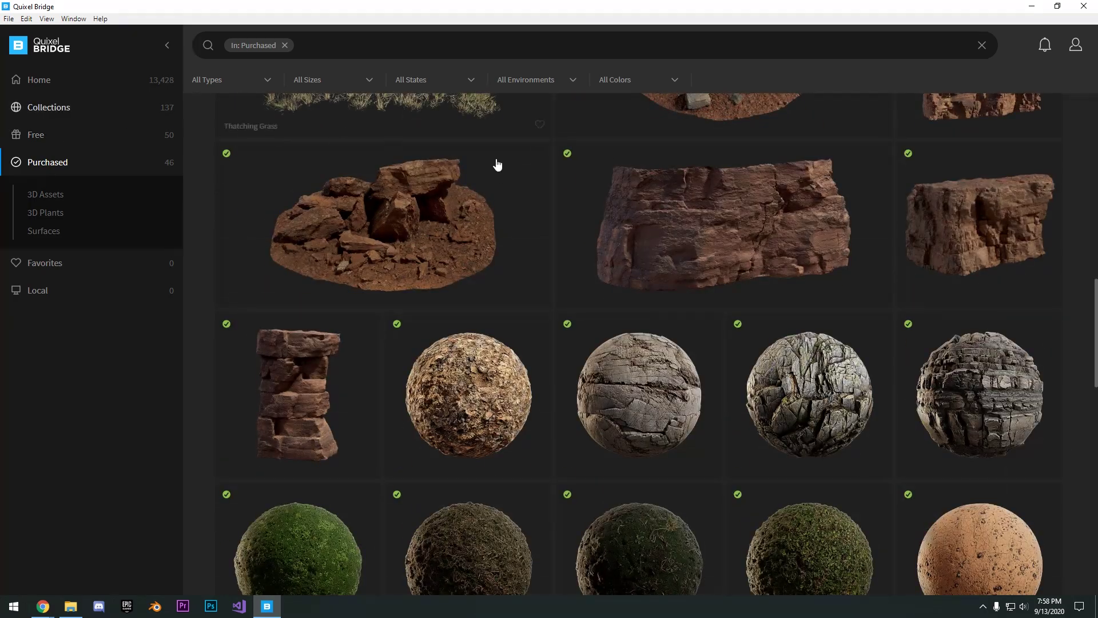
scroll(478, 153, "up", 5)
Step: Return to the Home page and search the full asset library for "beach rock"
left_click(177, 80)
left_click(275, 46)
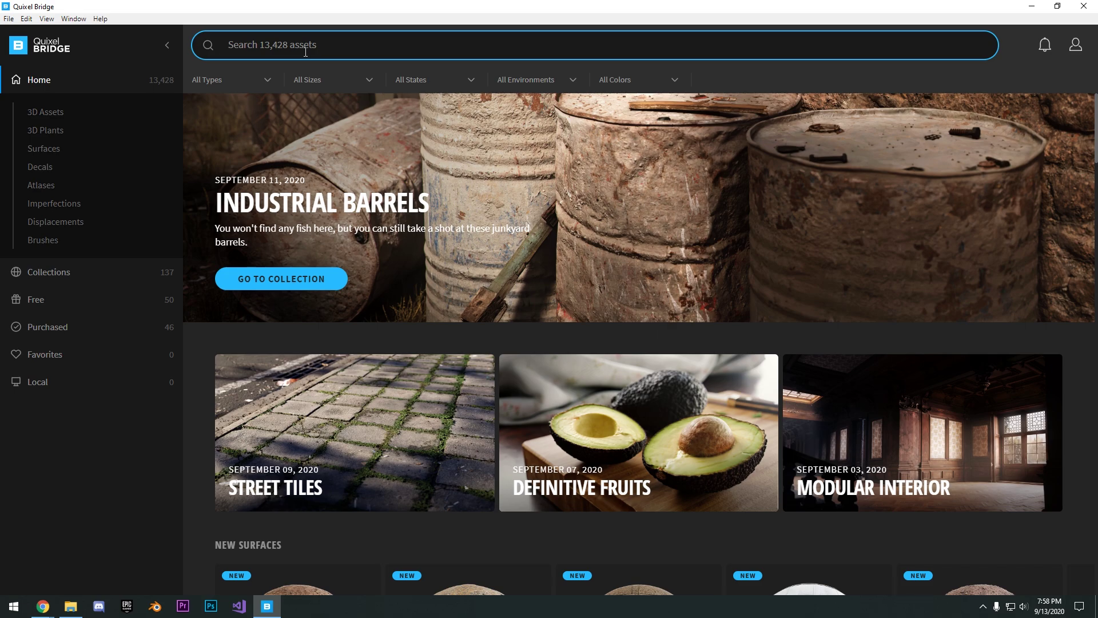
type("beach rock")
key("Return")
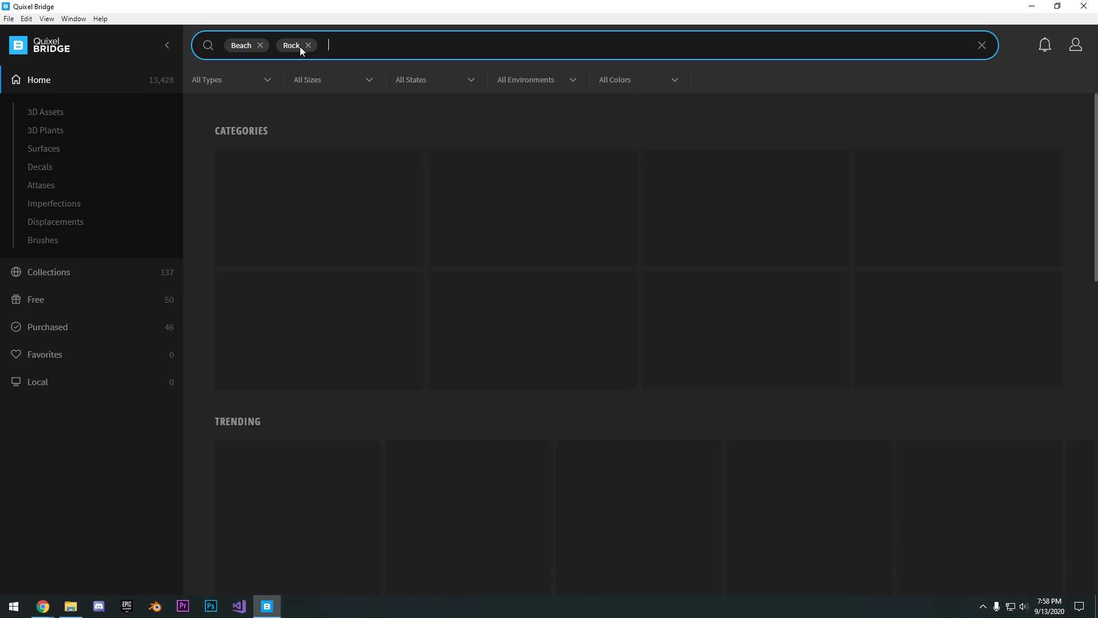
Step: Find the Thai Beach Rocks assembly with scattered rocks on sand in the search results and download it
scroll(770, 252, "down", 7)
scroll(770, 252, "down", 15)
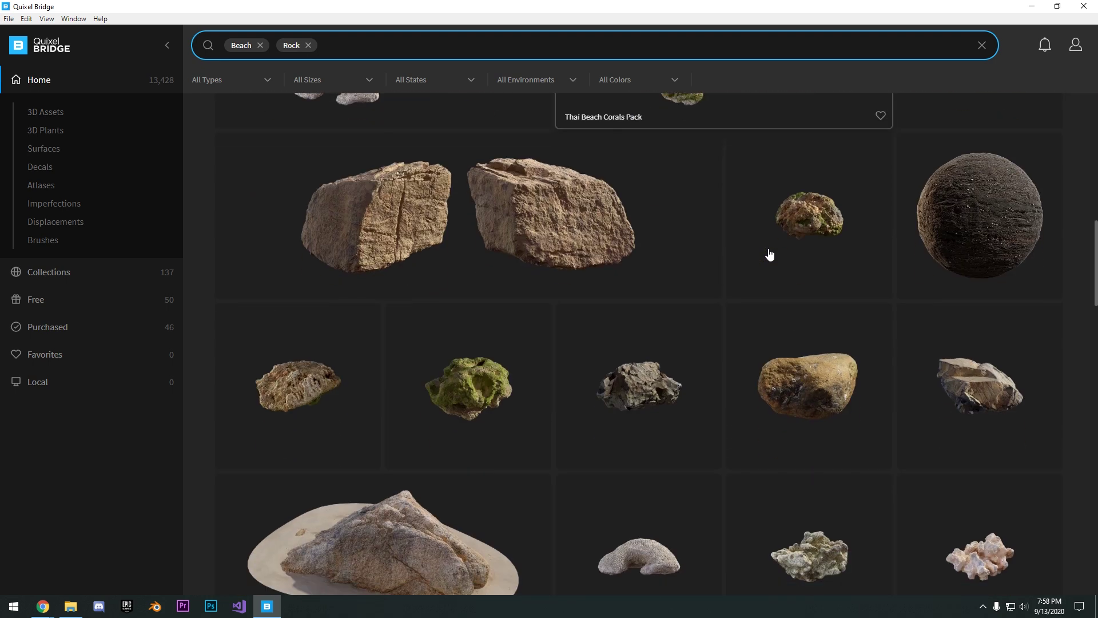
scroll(771, 256, "down", 12)
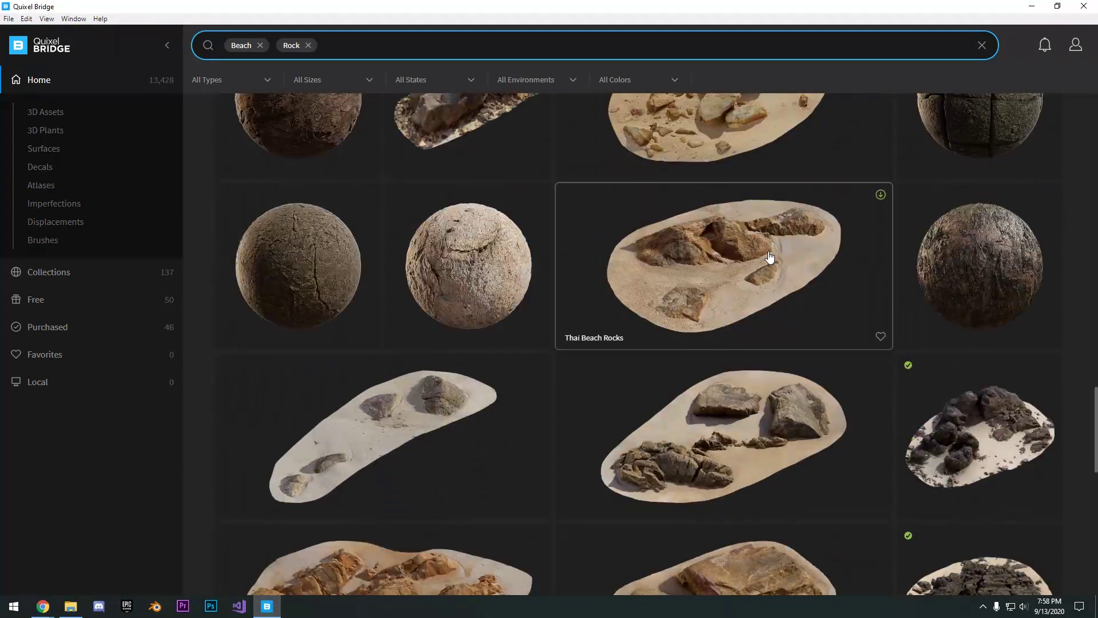
scroll(756, 169, "down", 3)
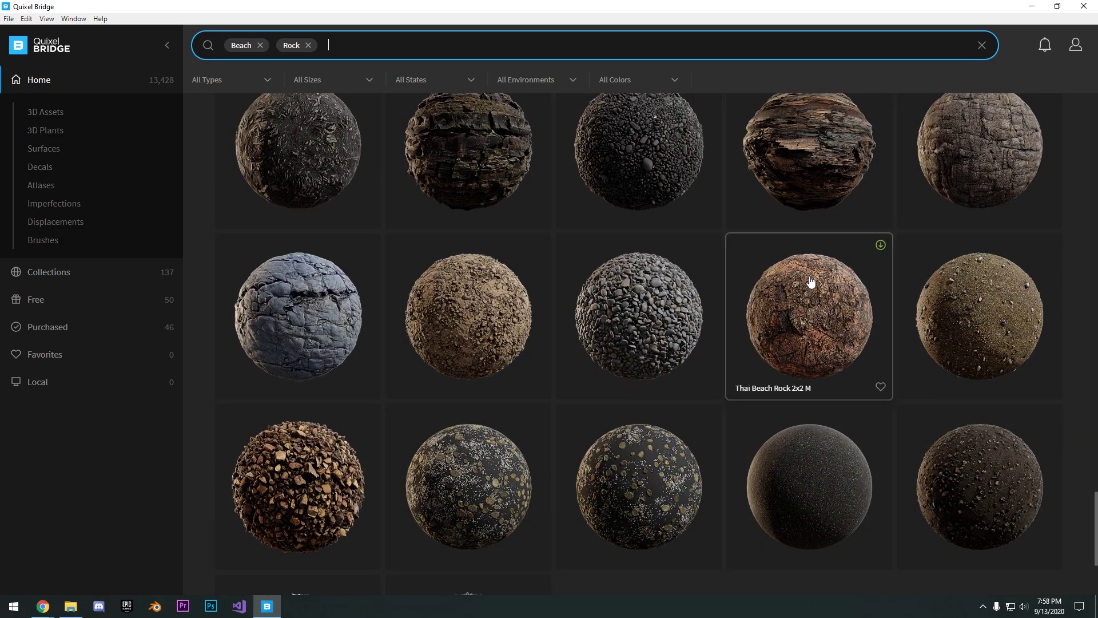
scroll(723, 326, "up", 10)
scroll(473, 314, "down", 3)
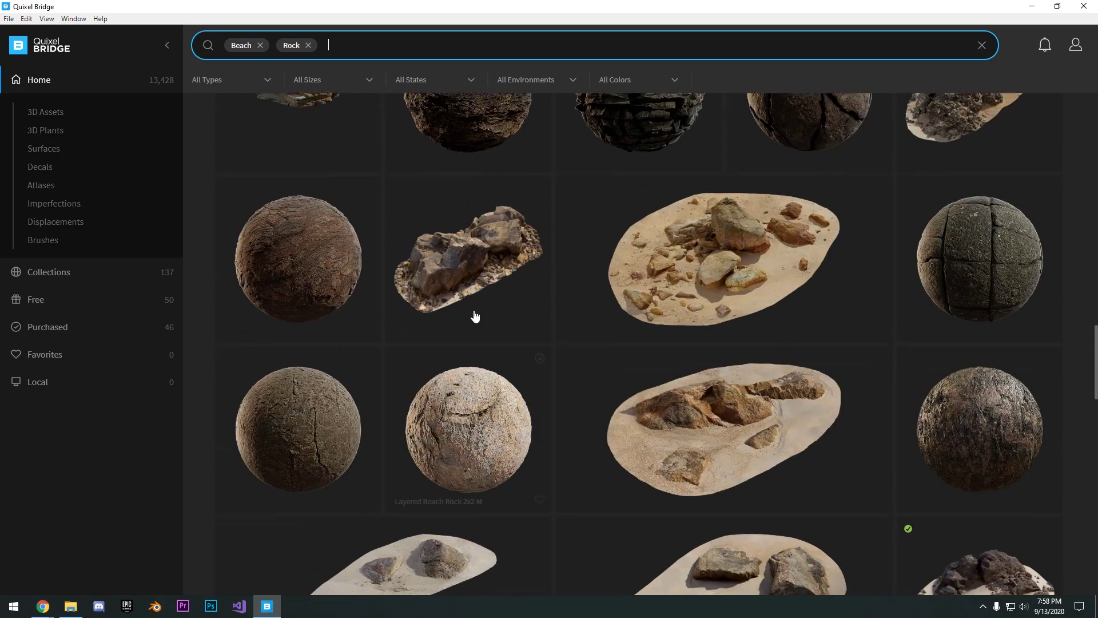
scroll(502, 314, "up", 3)
scroll(725, 314, "down", 3)
left_click(725, 314)
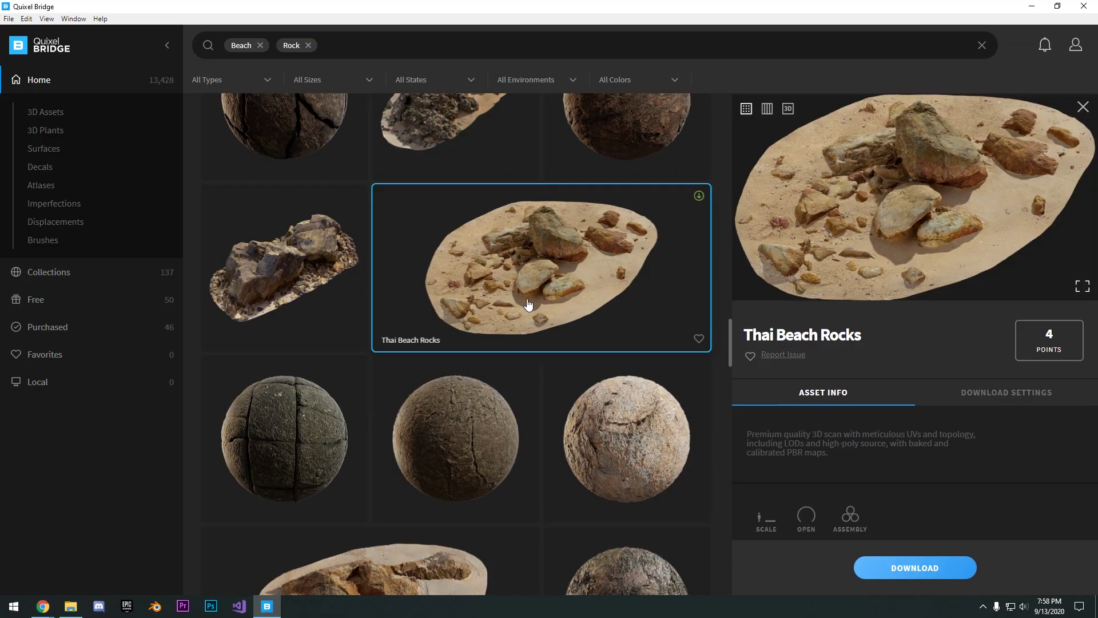
scroll(914, 225, "down", 3)
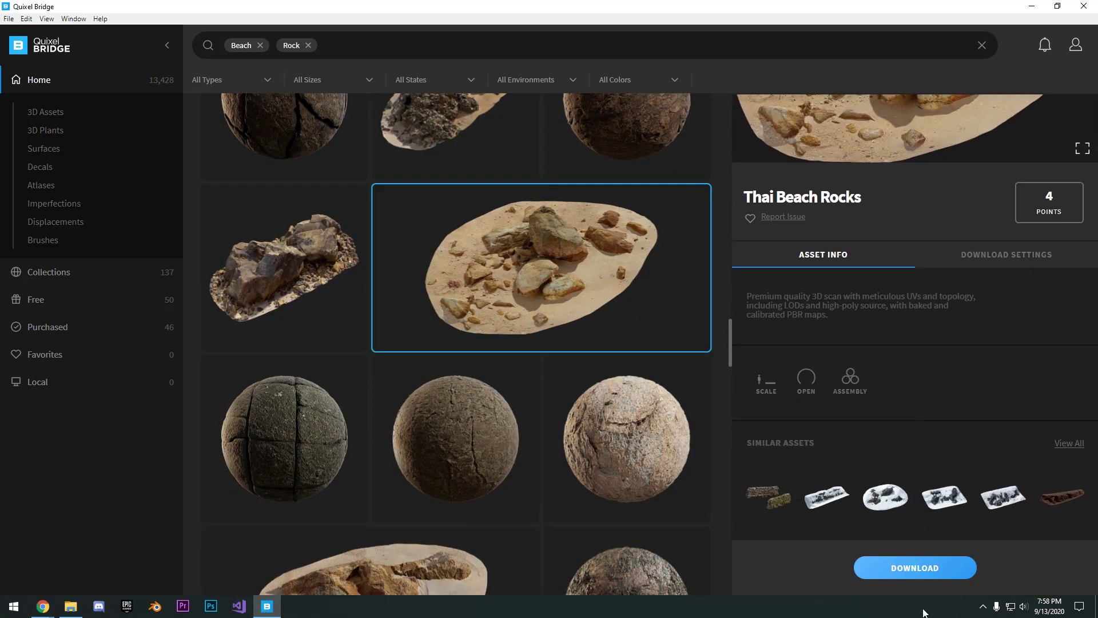
left_click(924, 573)
Step: Review the asset's download settings, including the texture resolution options, and its export settings for Unreal Engine
left_click(940, 261)
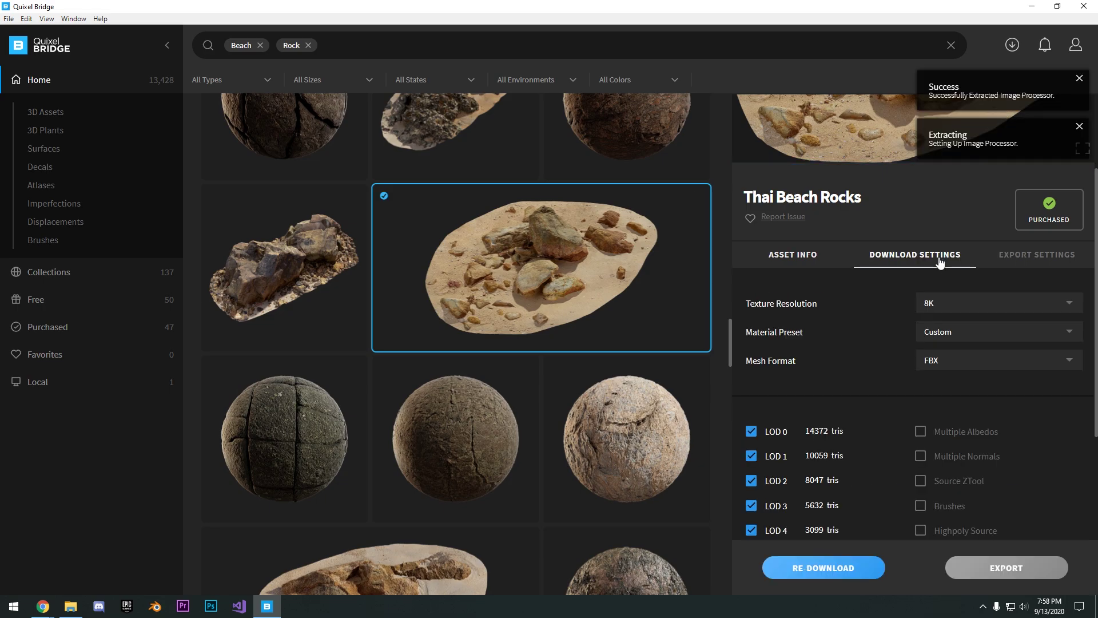
left_click(930, 304)
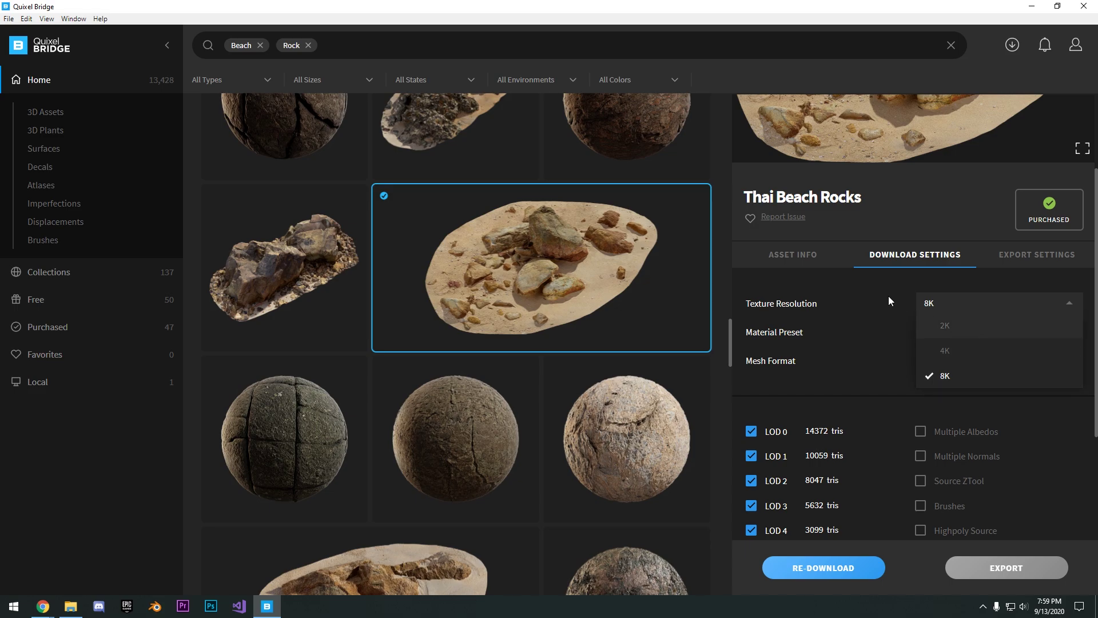
left_click(1036, 254)
scroll(916, 286, "down", 1)
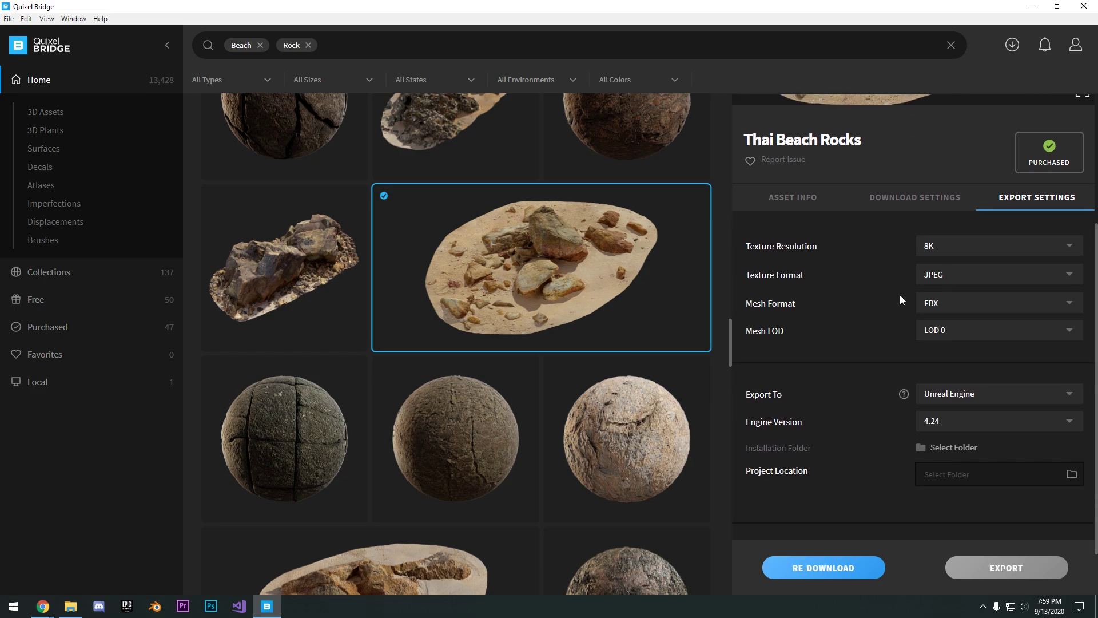
scroll(836, 293, "down", 1)
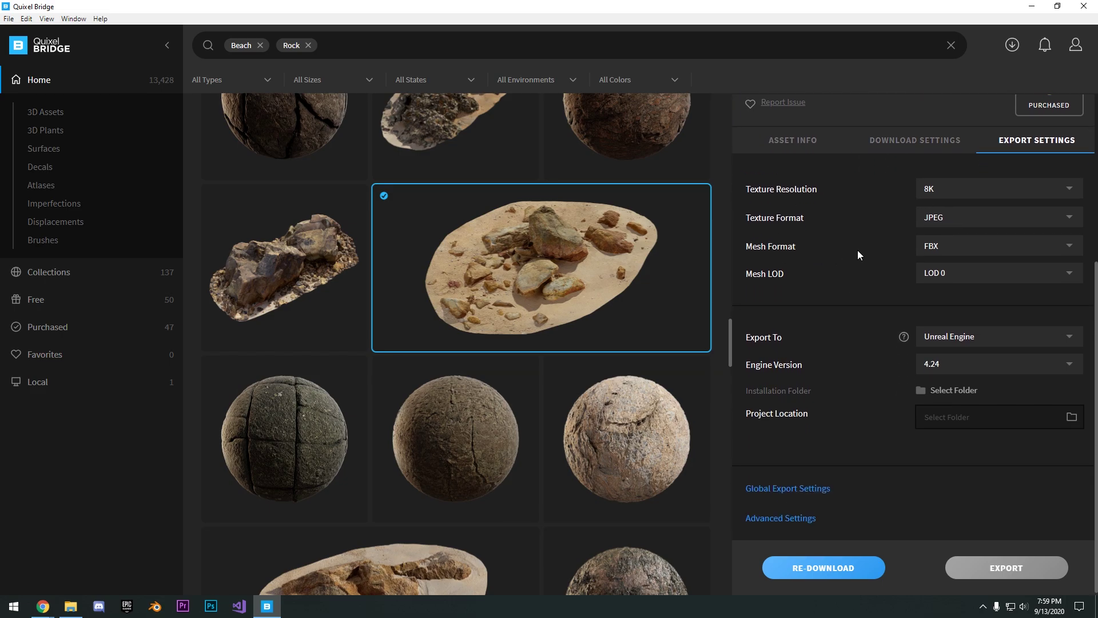
scroll(911, 333, "down", 1)
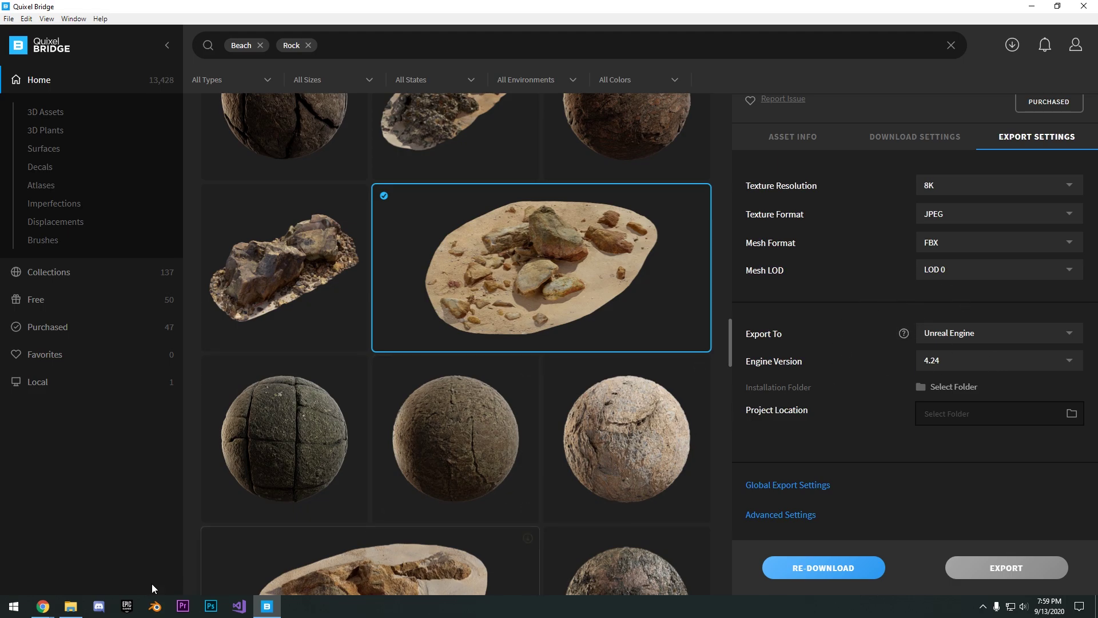
Step: Switch to the Epic Games Launcher, launch Unreal Engine 4.25.3 and start a new project from the Third Person template
left_click(129, 608)
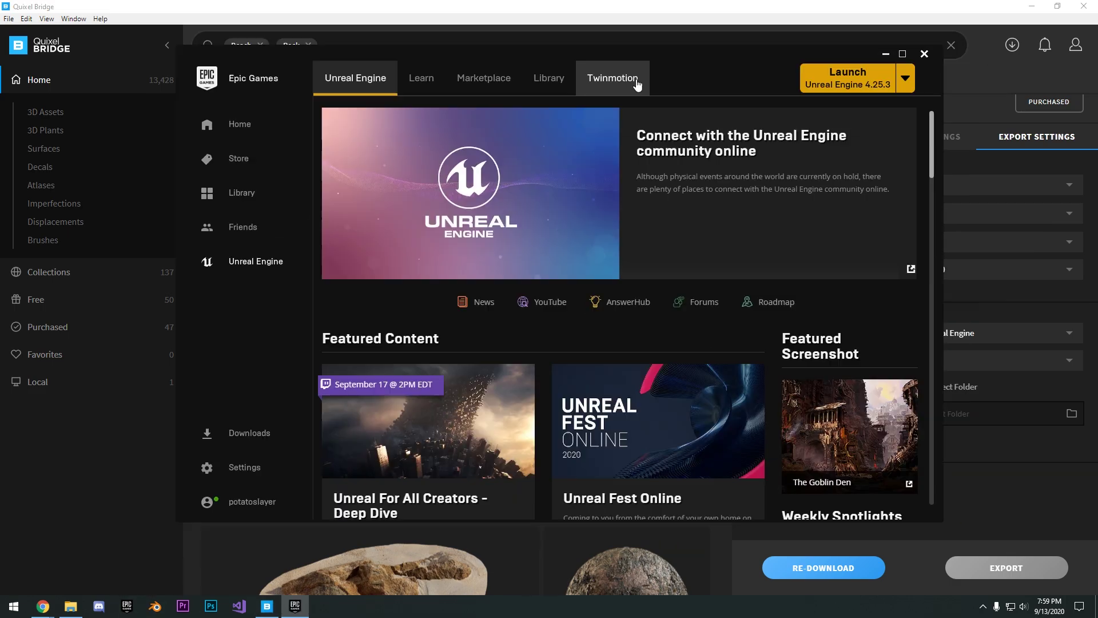
left_click(819, 84)
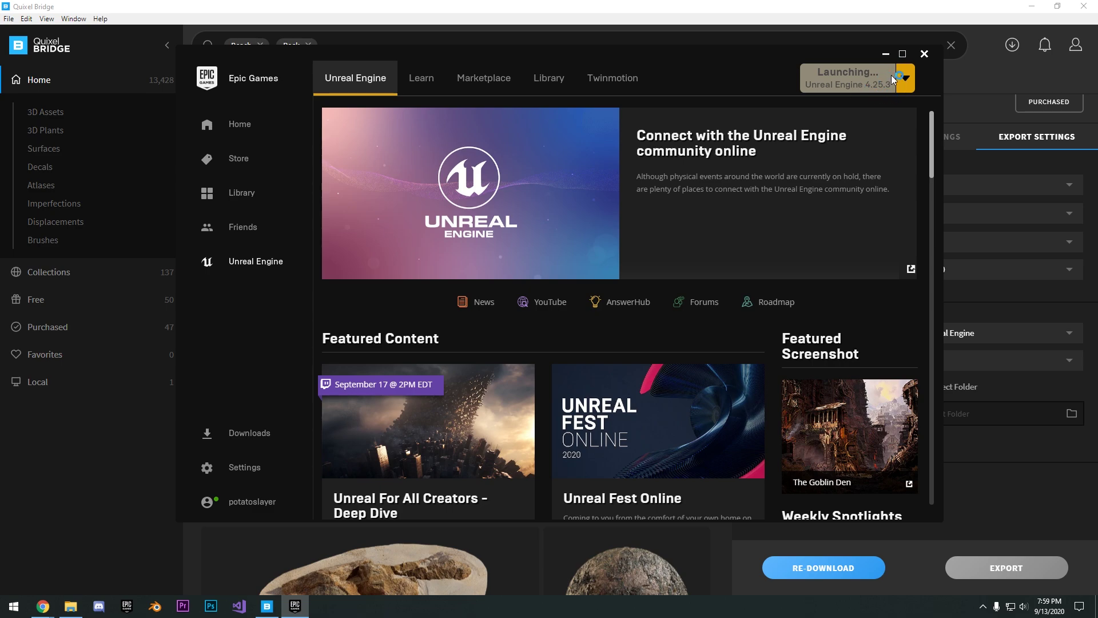
left_click(883, 56)
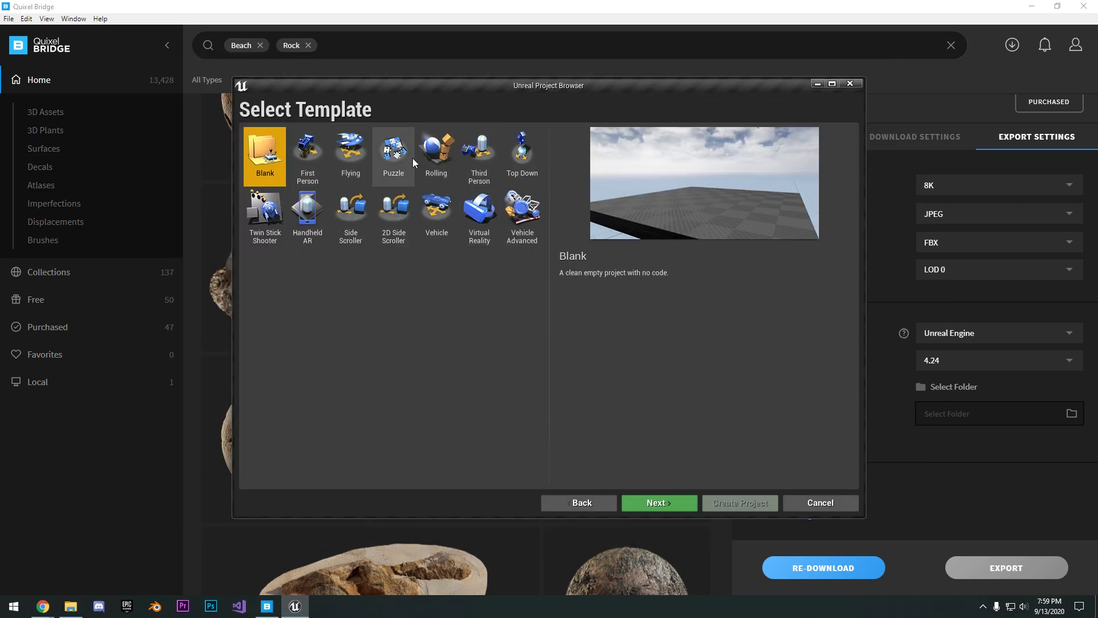
left_click(486, 166)
left_click(658, 506)
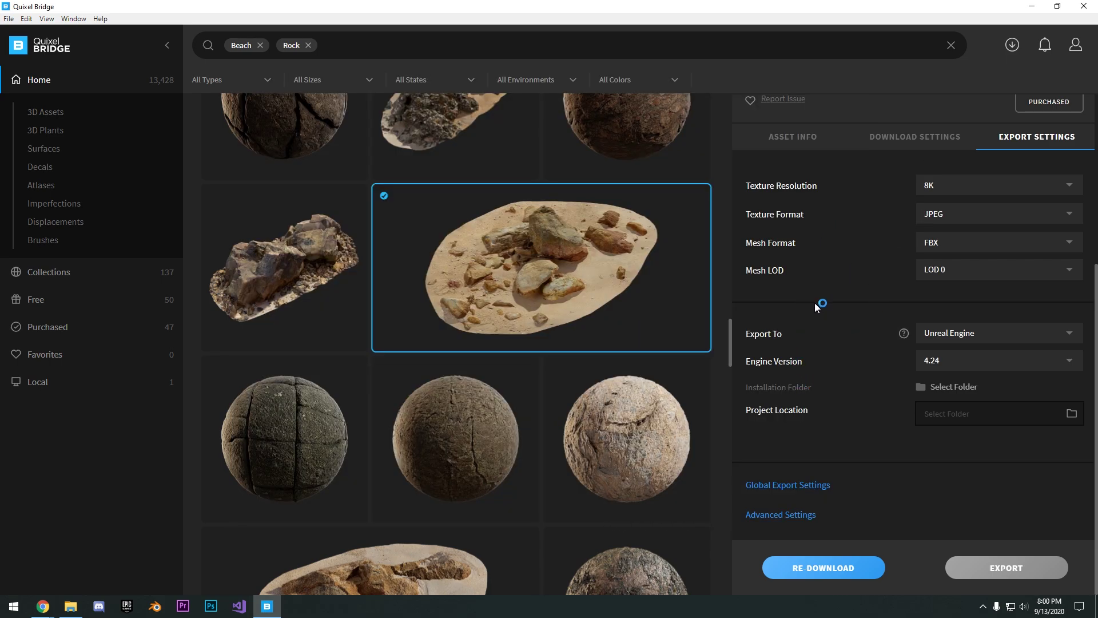
Step: Set the export engine version to 4.25 and choose C:\Program Files\Epic Games\UE_4.25 for the plugin installation folder
left_click(924, 361)
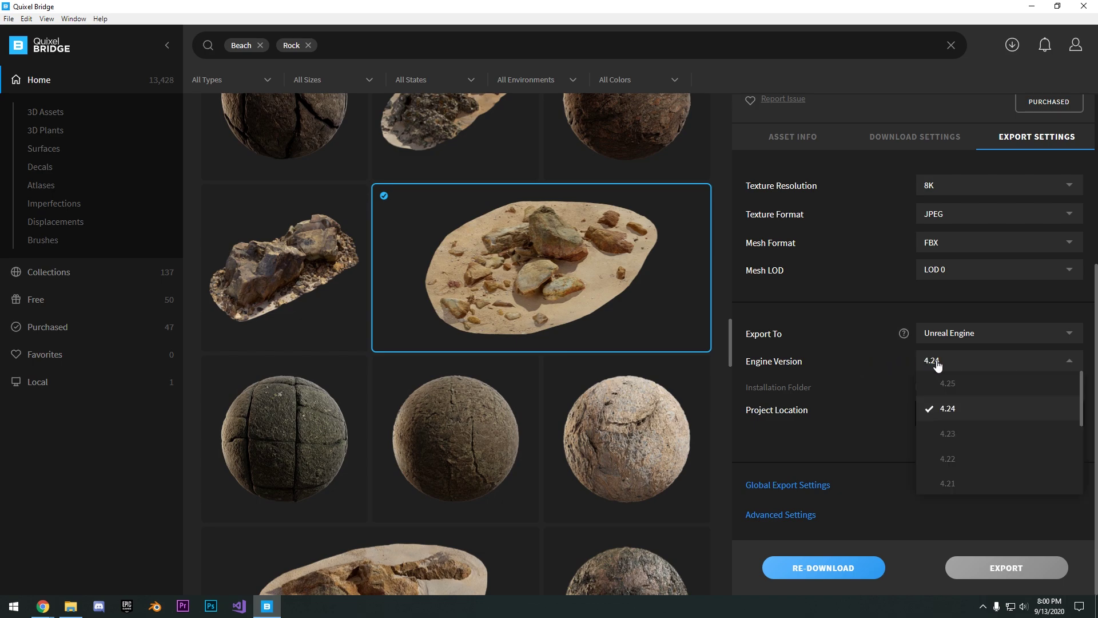
left_click(966, 389)
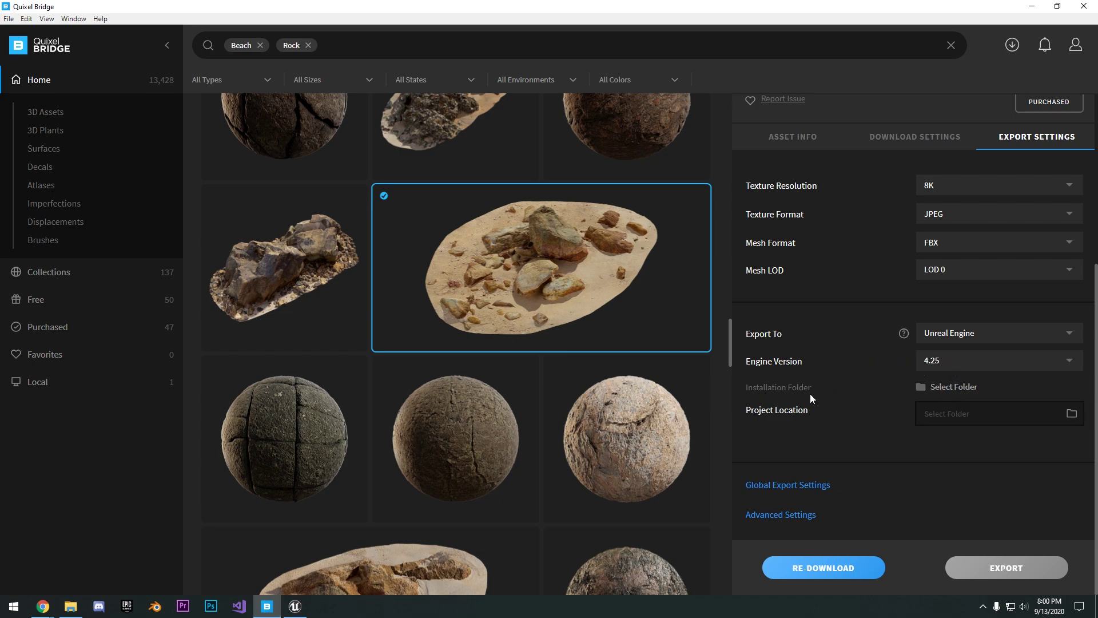
left_click(926, 388)
left_click_drag(373, 22, 719, 88)
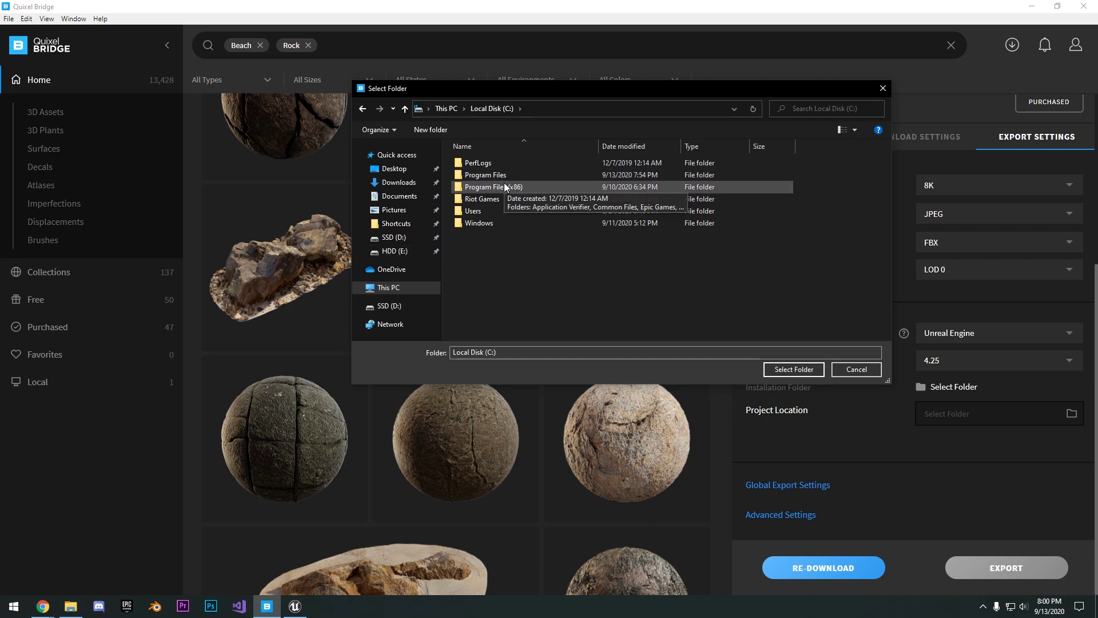
left_click(489, 174)
double_click(490, 175)
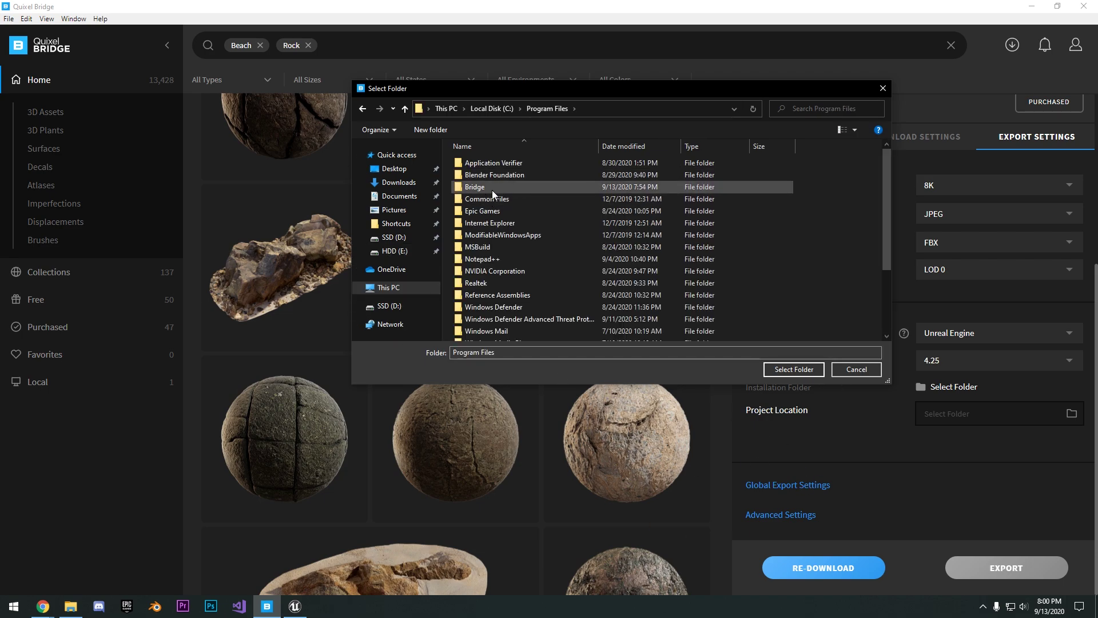
double_click(481, 208)
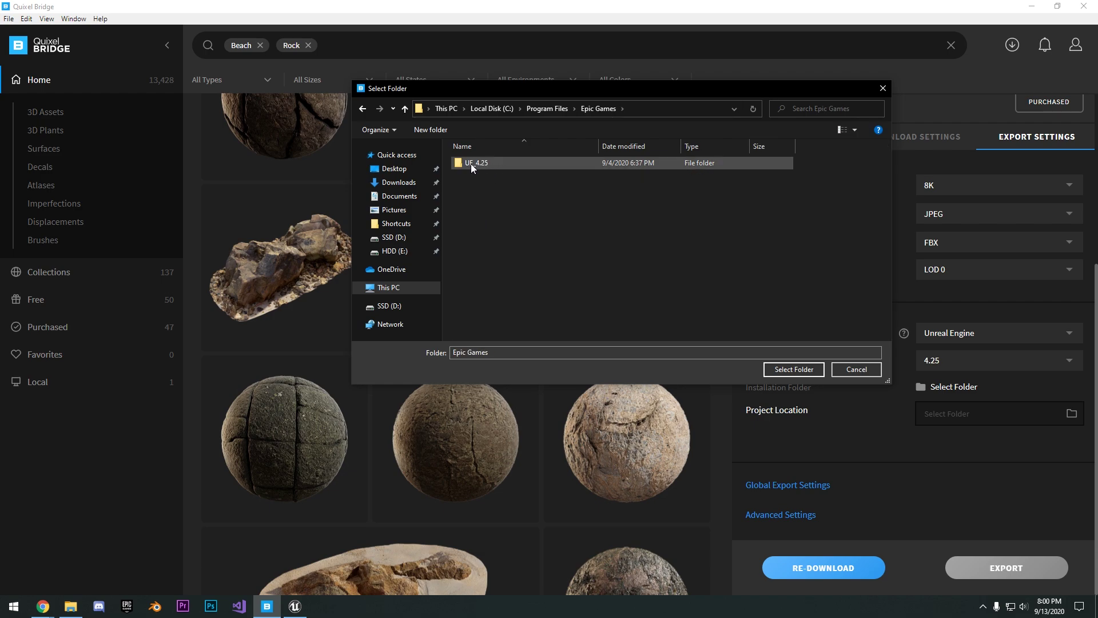
double_click(486, 163)
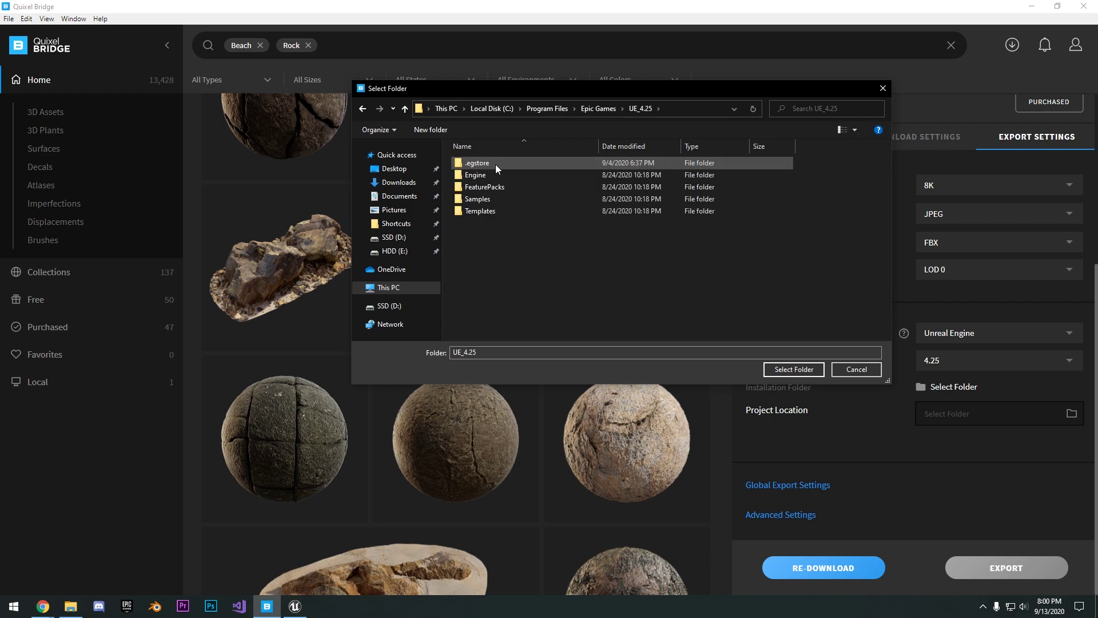
left_click(789, 370)
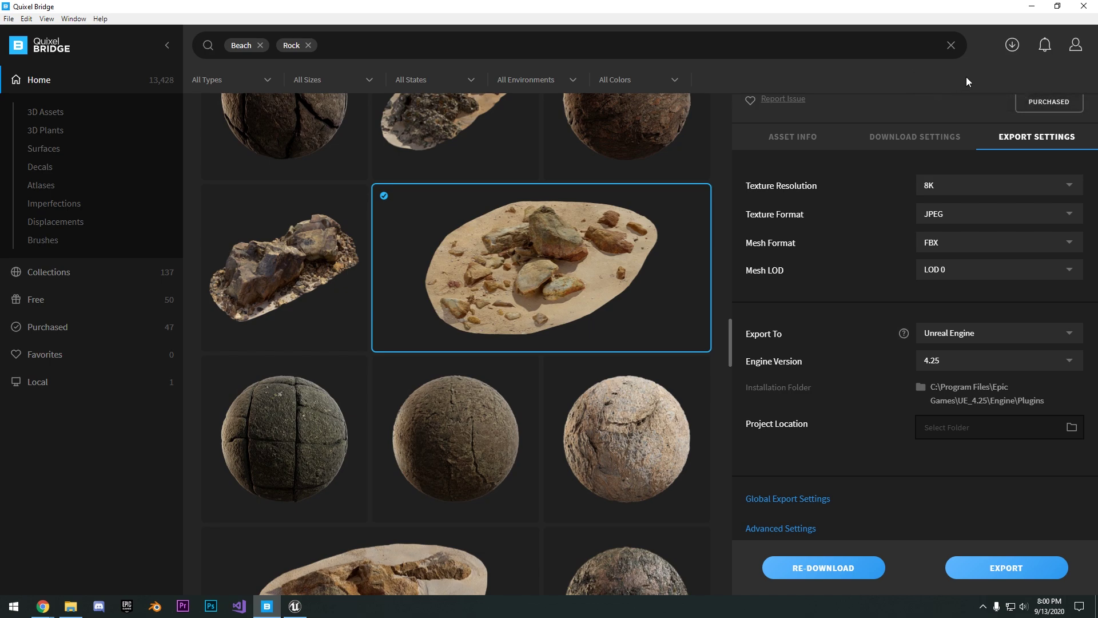
Step: Switch to the Unreal Editor with the Megascans project and close it
scroll(813, 417, "down", 1)
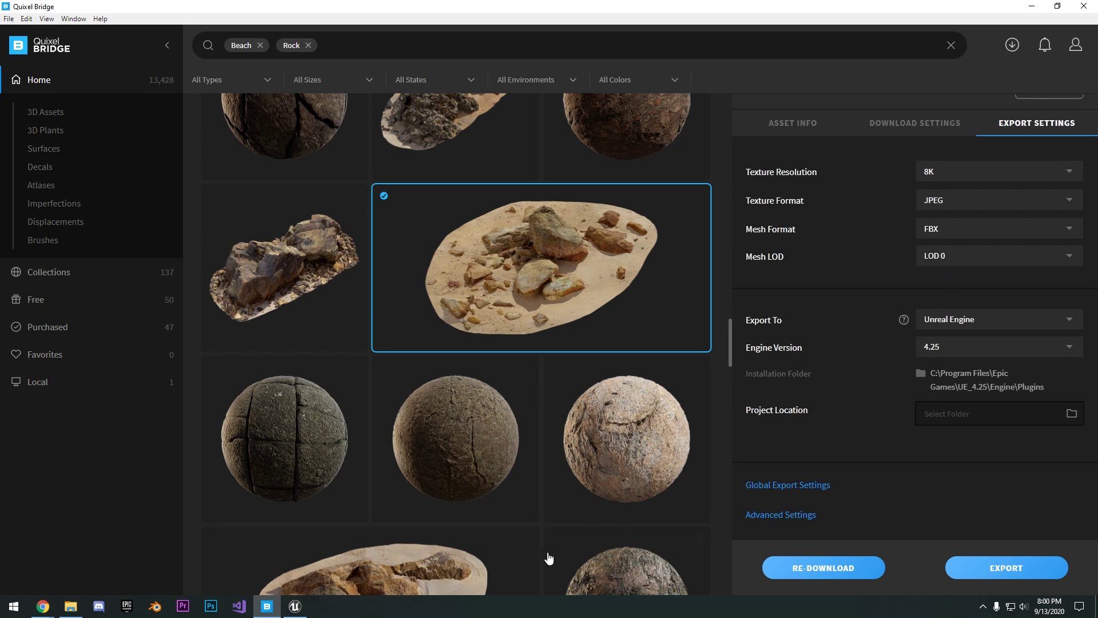
left_click(295, 606)
right_click_drag(299, 311, 290, 295)
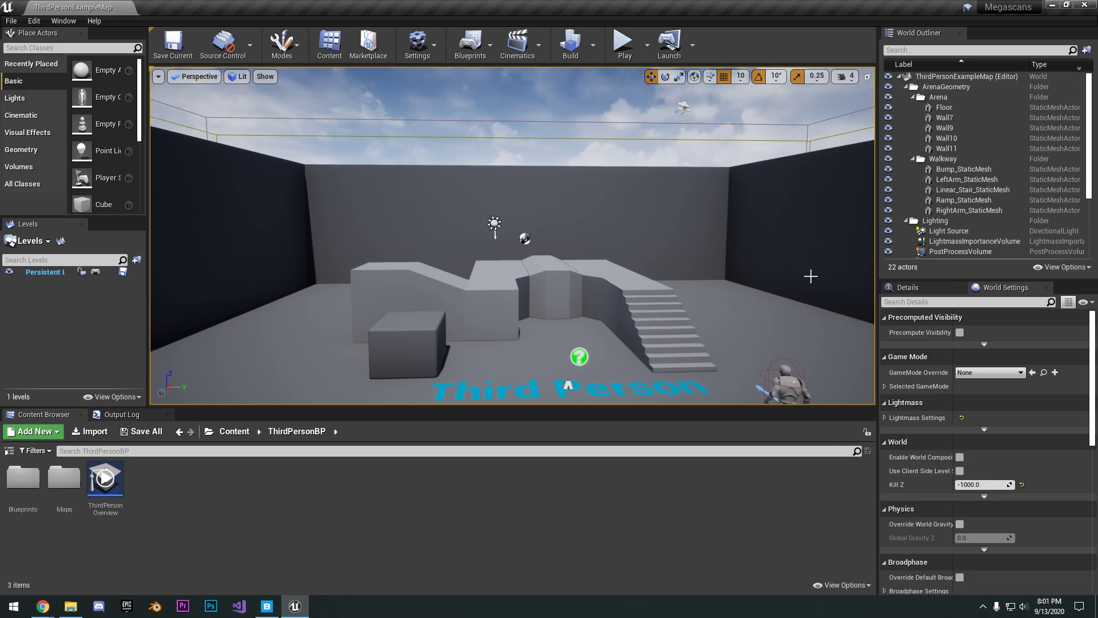
left_click(1087, 4)
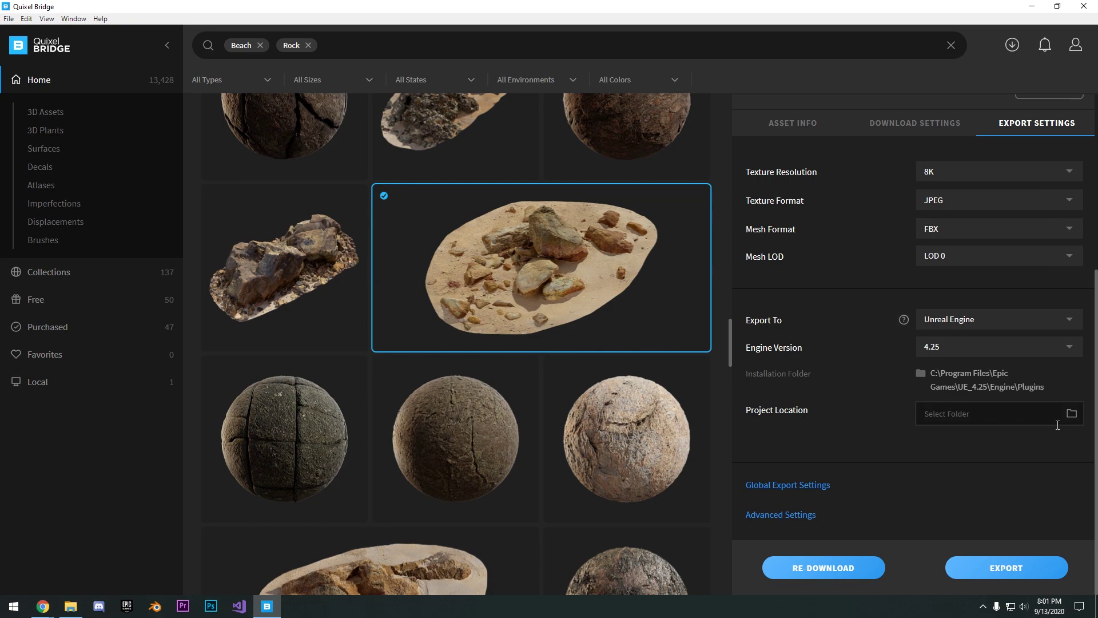
Step: Set the export project location to the Content folder of the Megascans project in Documents\Unreal Projects
left_click(1072, 413)
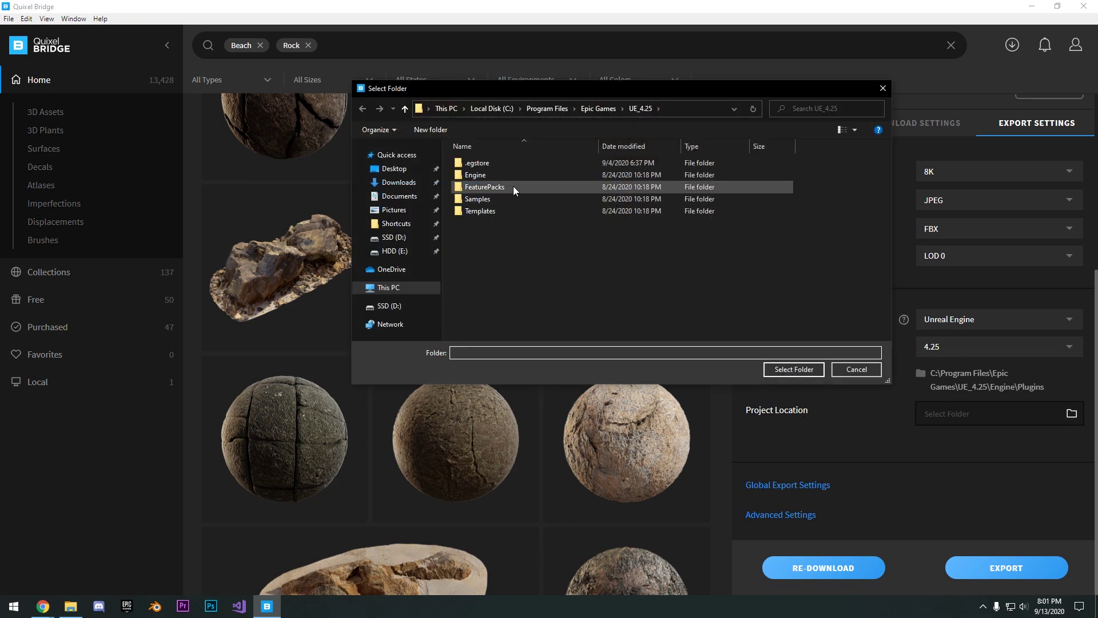
left_click(399, 196)
left_click(479, 210)
double_click(481, 210)
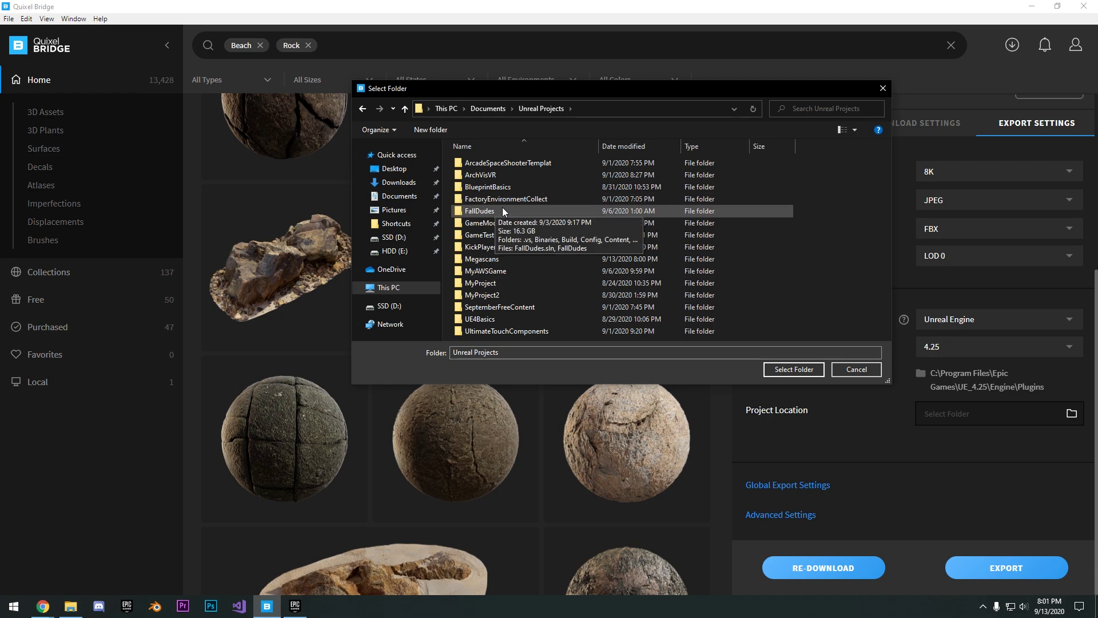
double_click(481, 259)
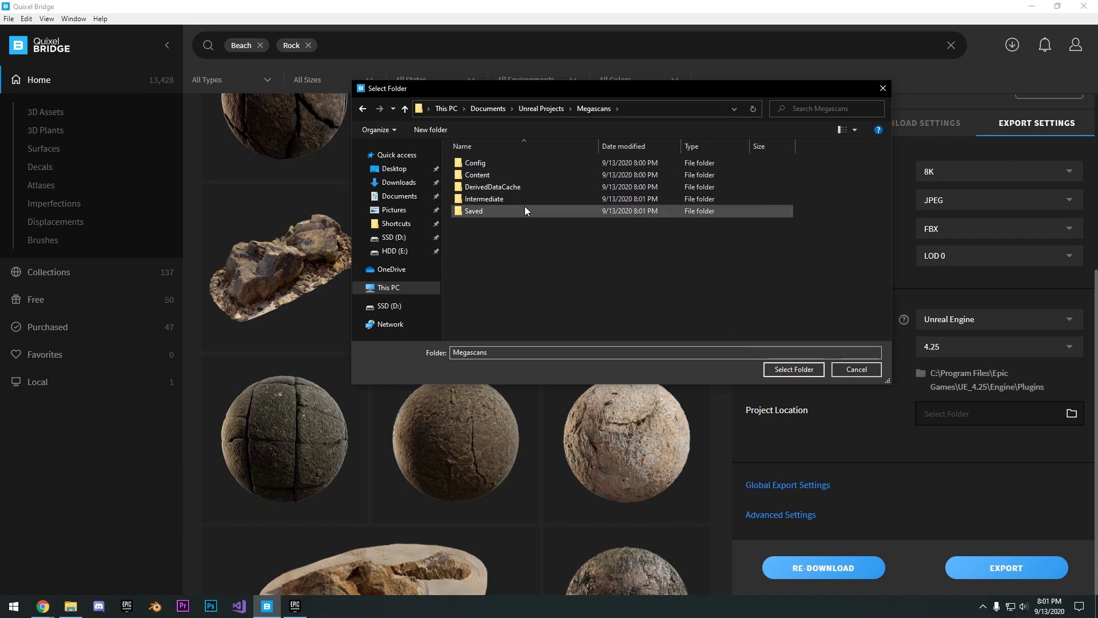
double_click(488, 175)
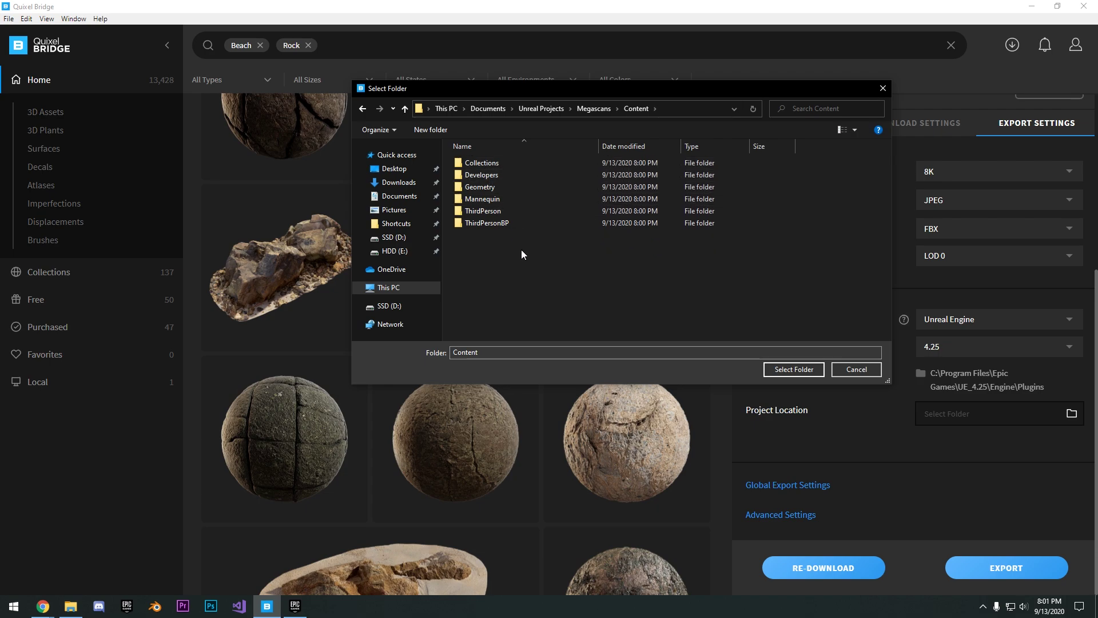
left_click(794, 369)
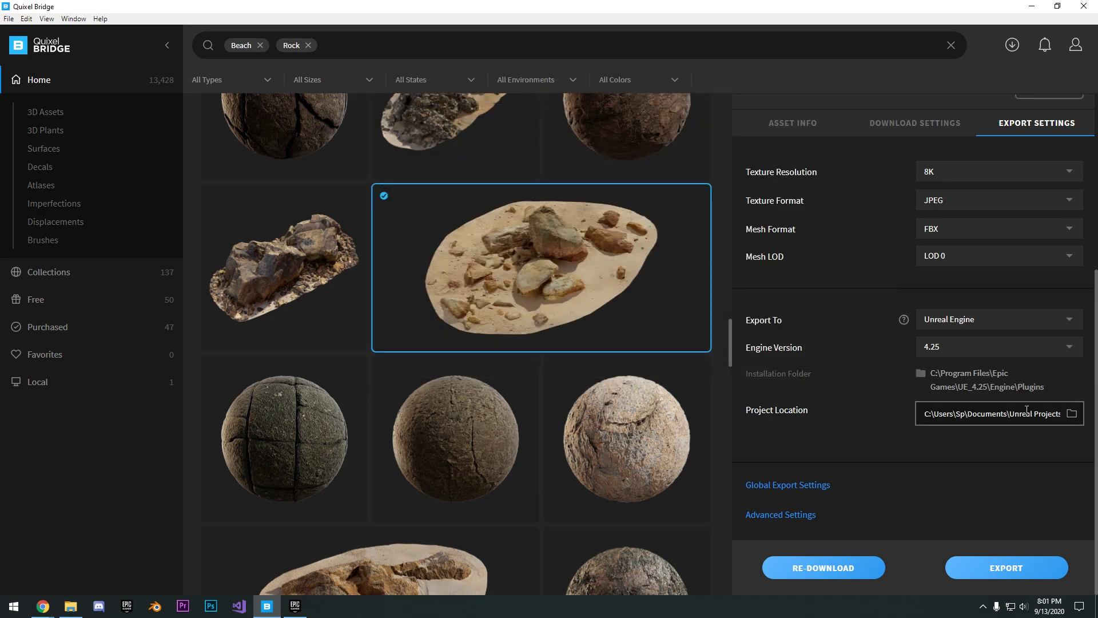
Step: Switch to the Epic Games Launcher and reopen the Megascans project from the library's project list
key("alt+Tab")
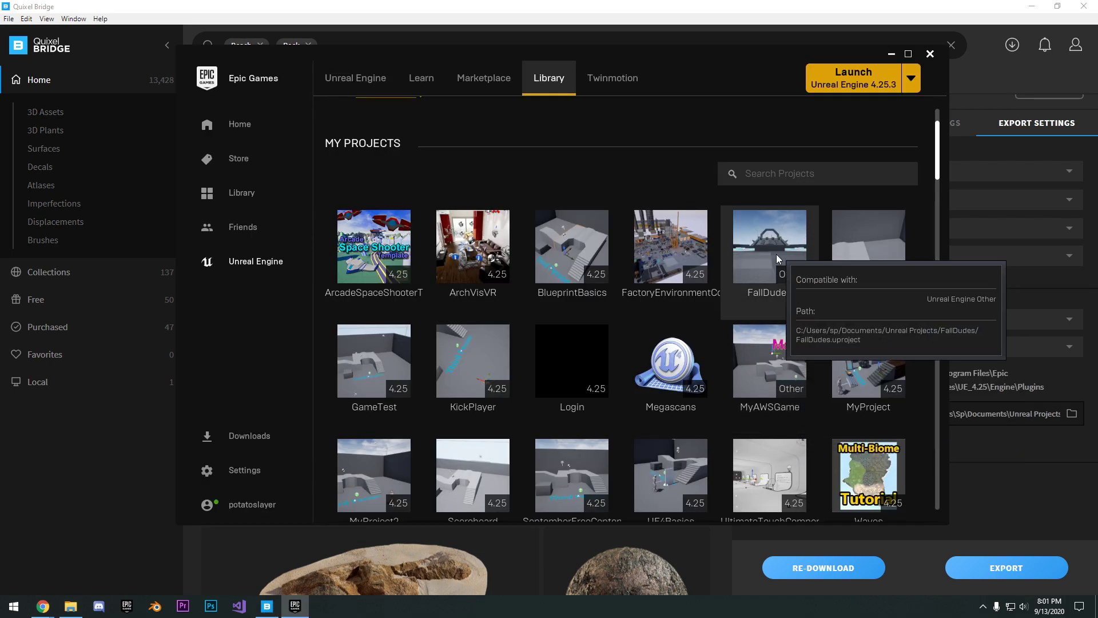
scroll(738, 260, "down", 1)
scroll(701, 270, "down", 3)
double_click(773, 375)
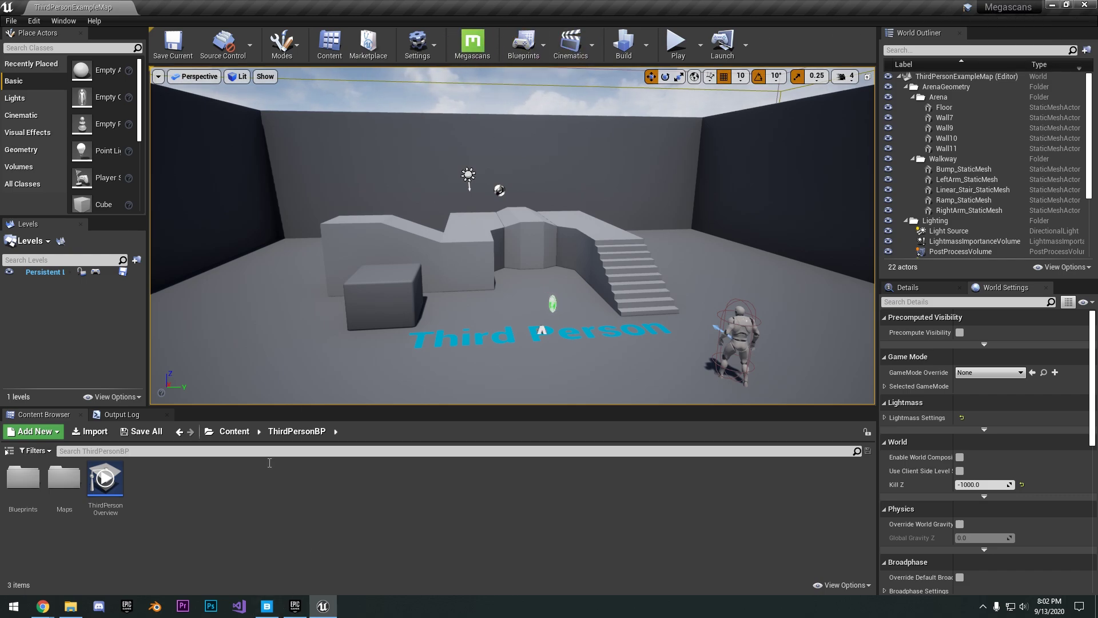
Step: Return to Quixel Bridge, reselect the Megascans Content folder as the project location and export Thai Beach Rocks to Unreal Engine
mouse_move(267, 607)
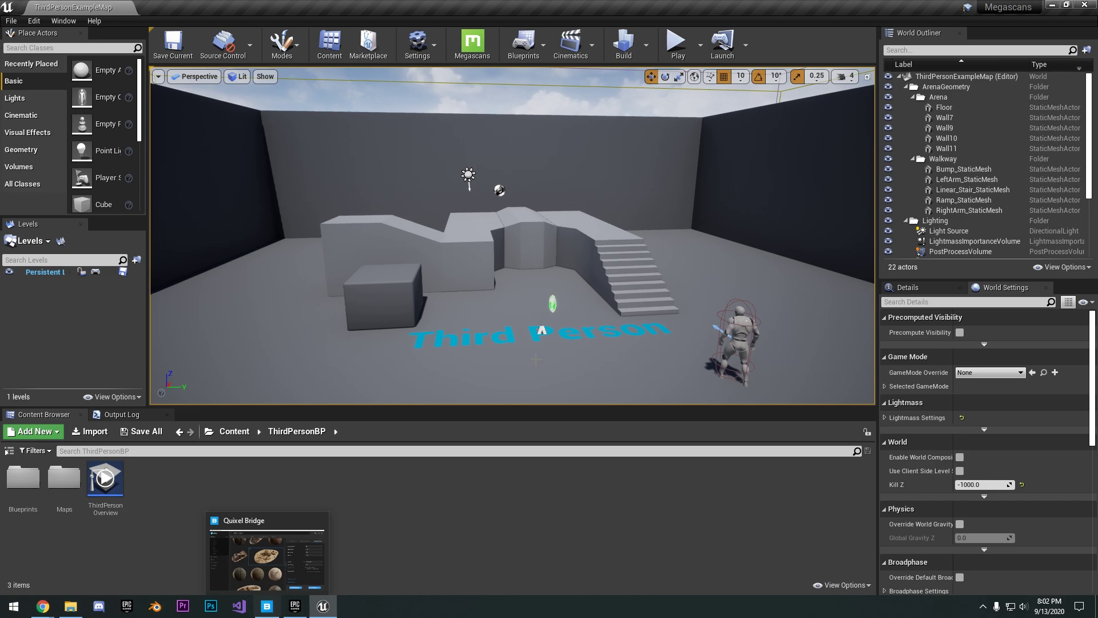
left_click(268, 606)
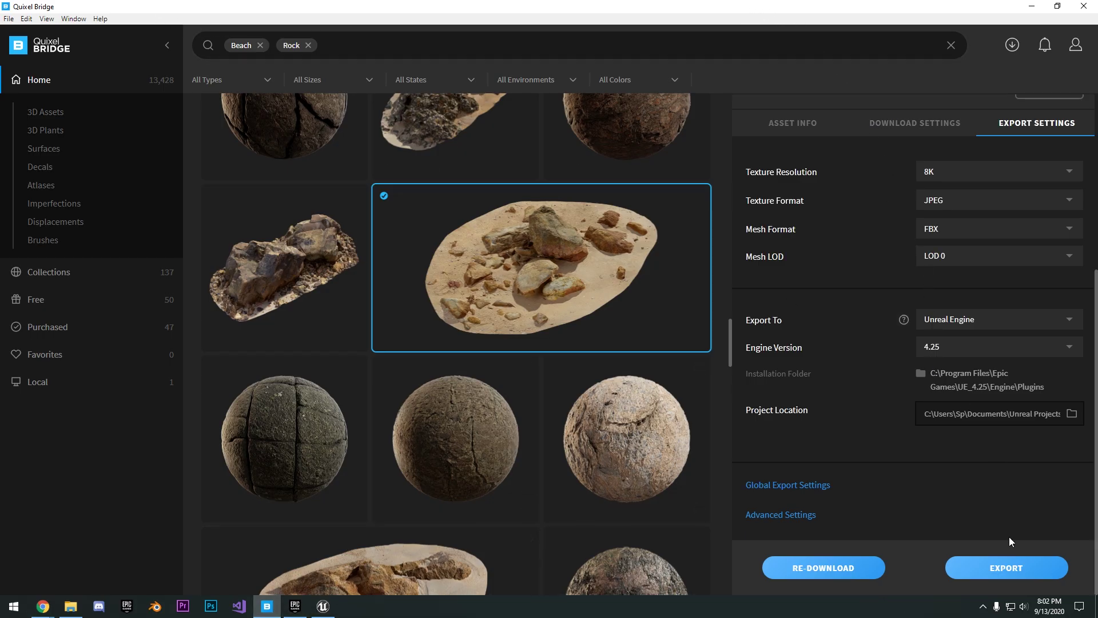
left_click(1006, 575)
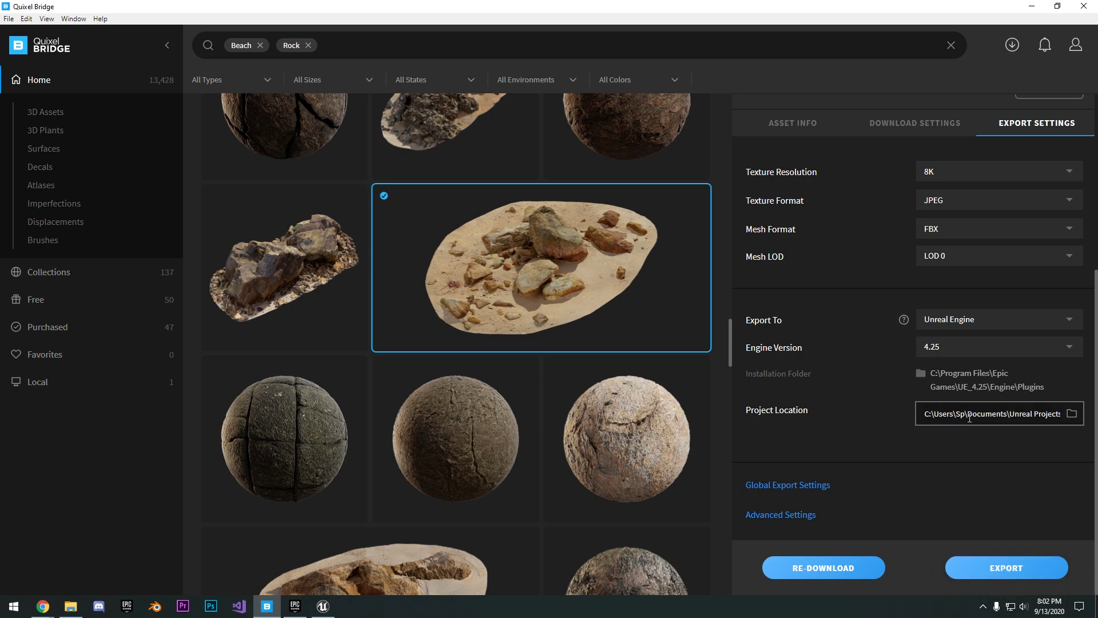
left_click(1071, 414)
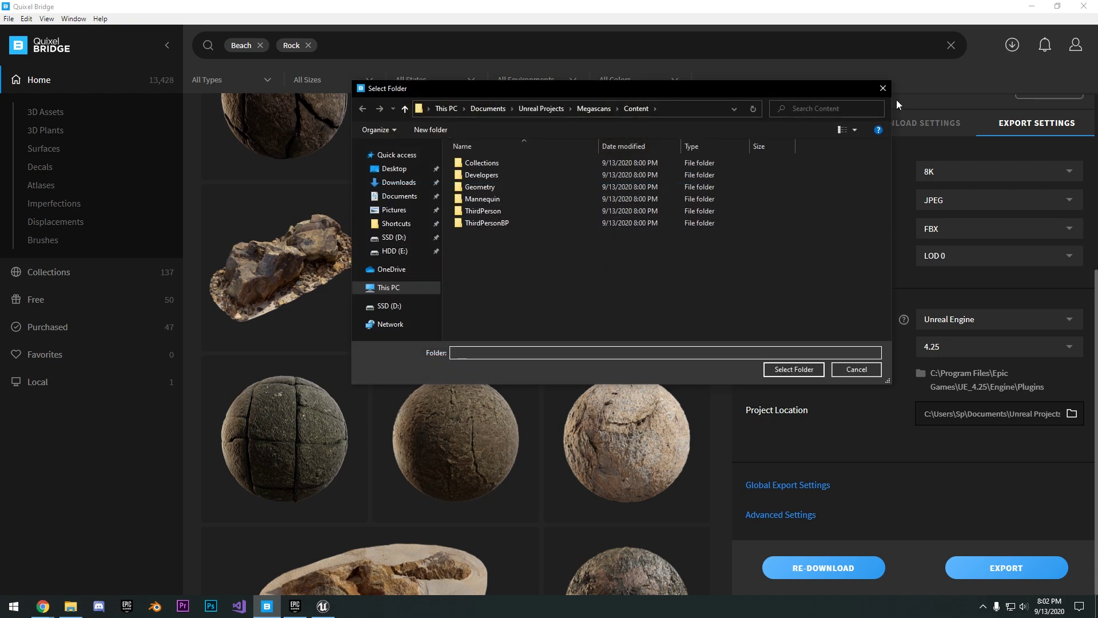
left_click(784, 367)
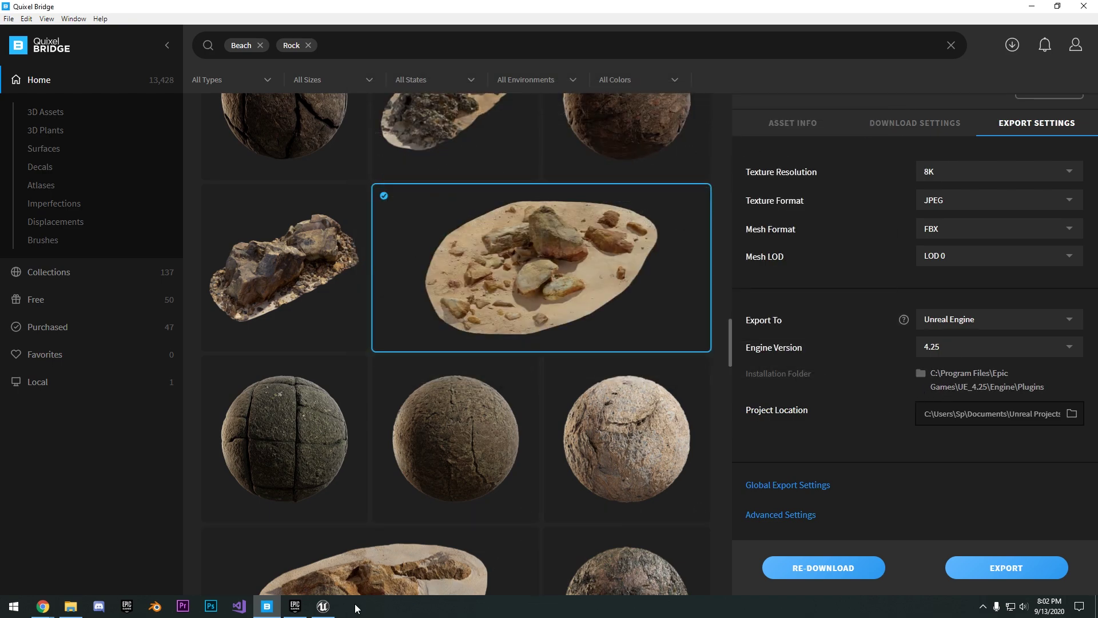
left_click(1032, 572)
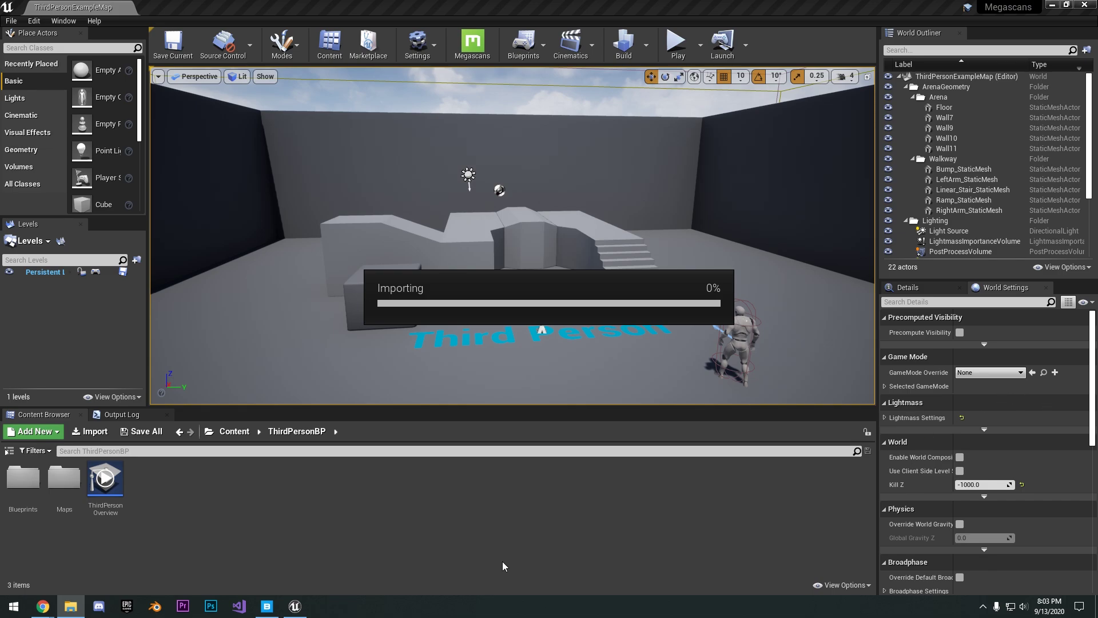
Step: Return to Quixel Bridge and review the texture resolution in the Thai Beach Rocks export settings
left_click(267, 606)
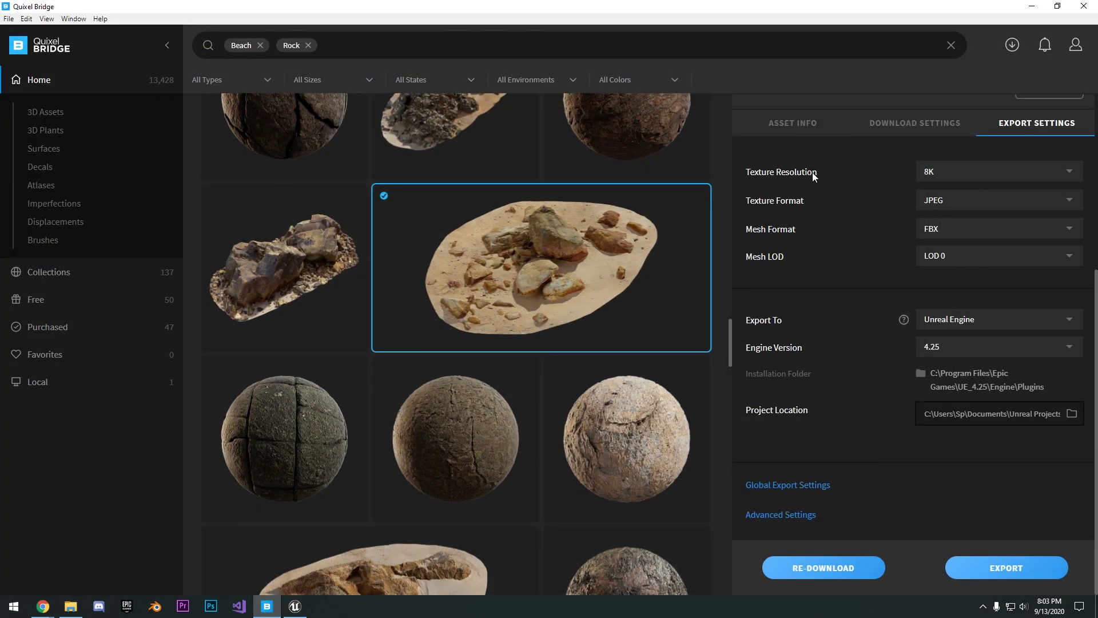
scroll(812, 173, "up", 2)
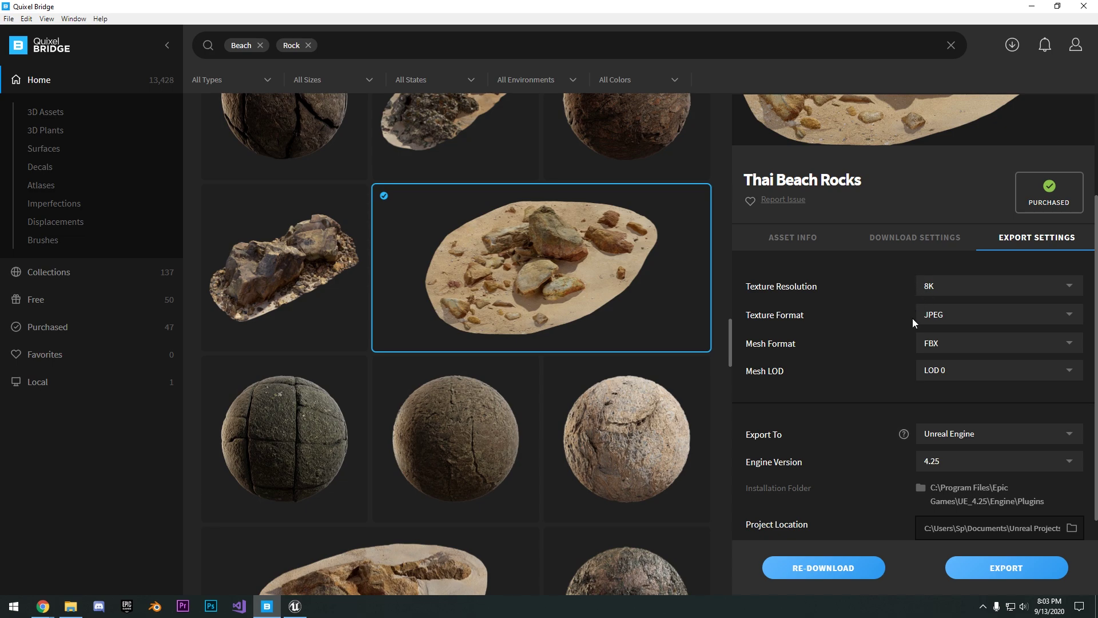
left_click(939, 289)
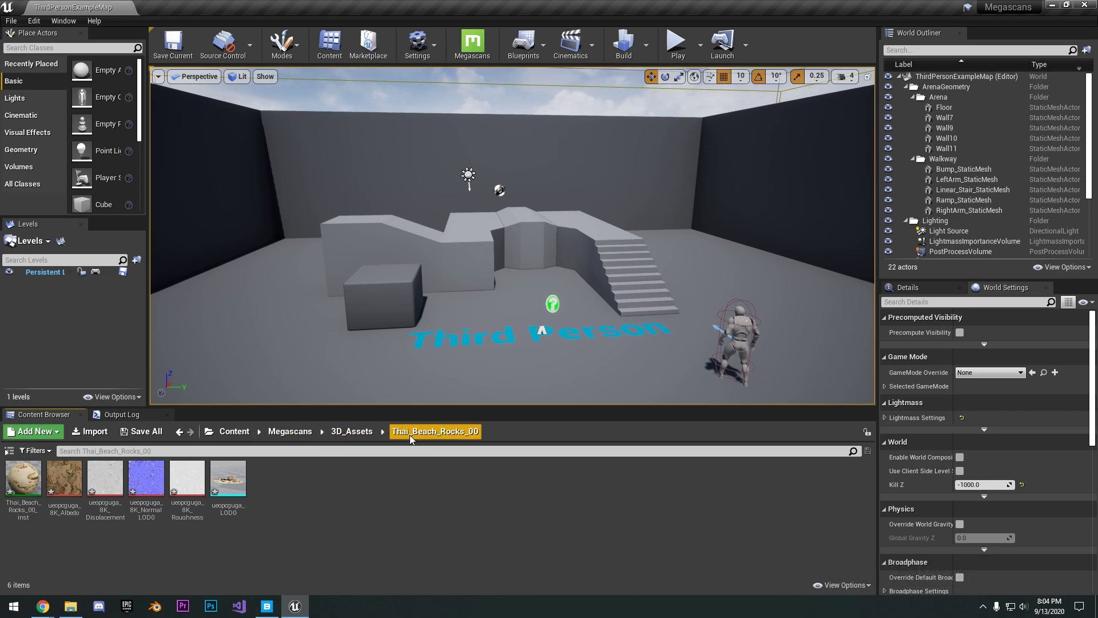
Step: Place the imported Thai Beach Rocks static mesh on the arena floor in front of the Third Person text
right_click_drag(422, 375, 428, 400)
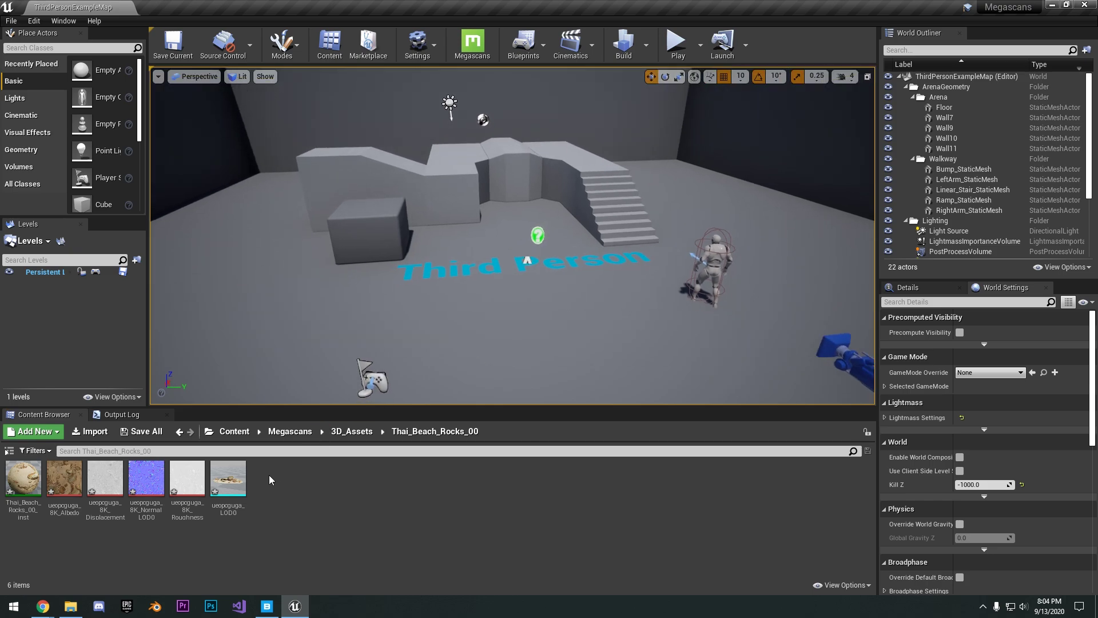
left_click_drag(236, 477, 516, 282)
right_click_drag(549, 302, 636, 315)
right_click_drag(481, 276, 472, 276)
Step: Select the level's directional Light Source and set its mobility to Movable
left_click(966, 120)
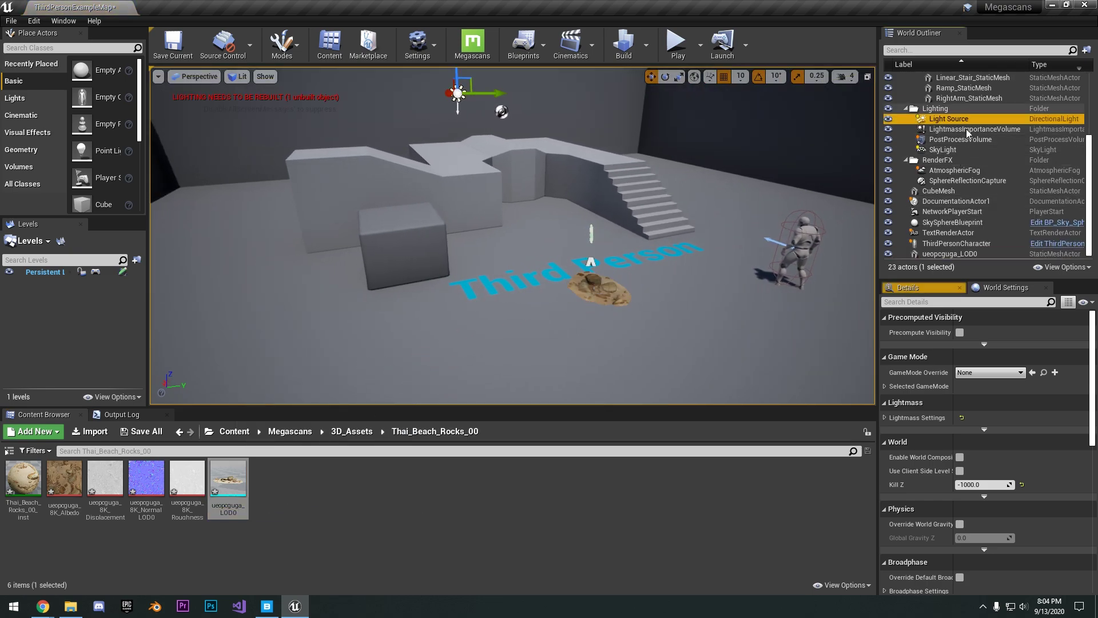
left_click(939, 288)
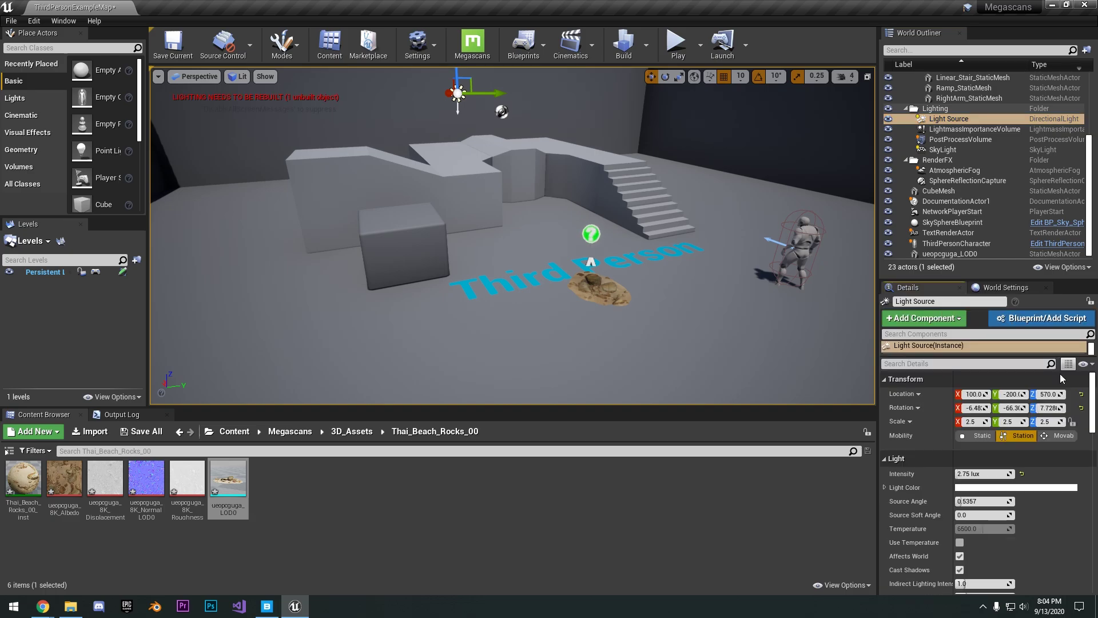
left_click(1051, 437)
Step: Focus on the placed Thai Beach Rocks mesh and scale it uniformly to 4.75
double_click(949, 253)
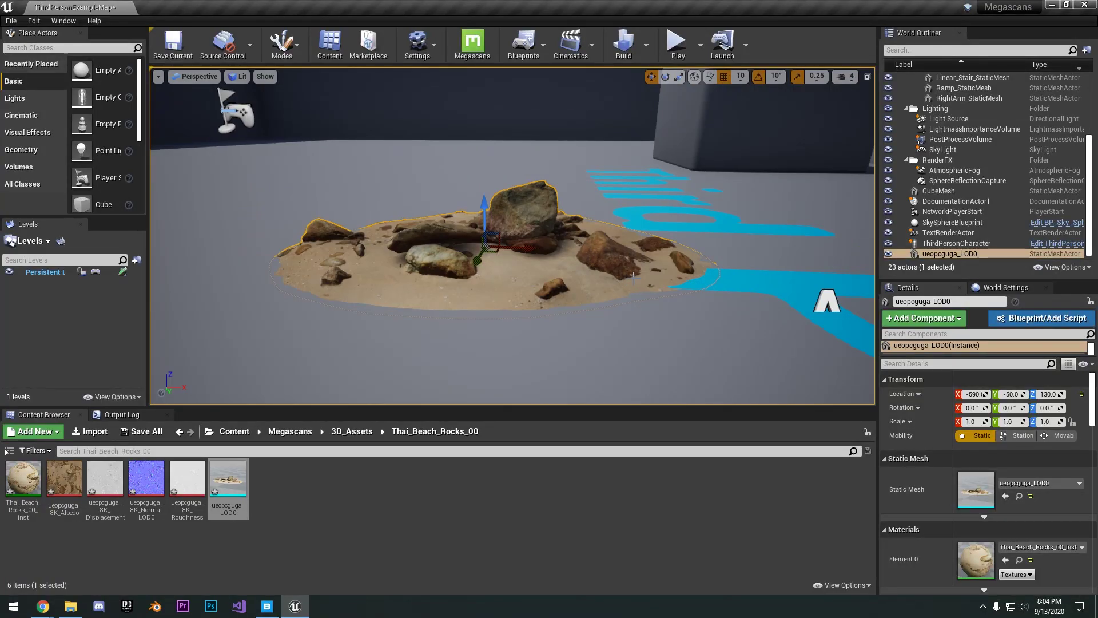
right_click_drag(515, 246, 578, 257)
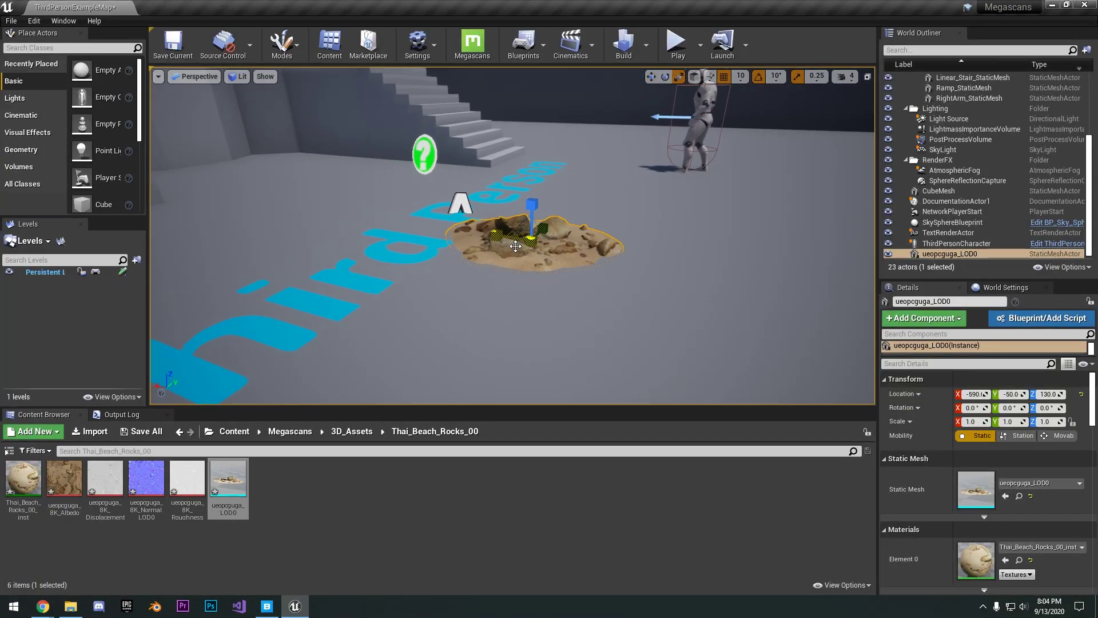
left_click_drag(532, 239, 578, 223)
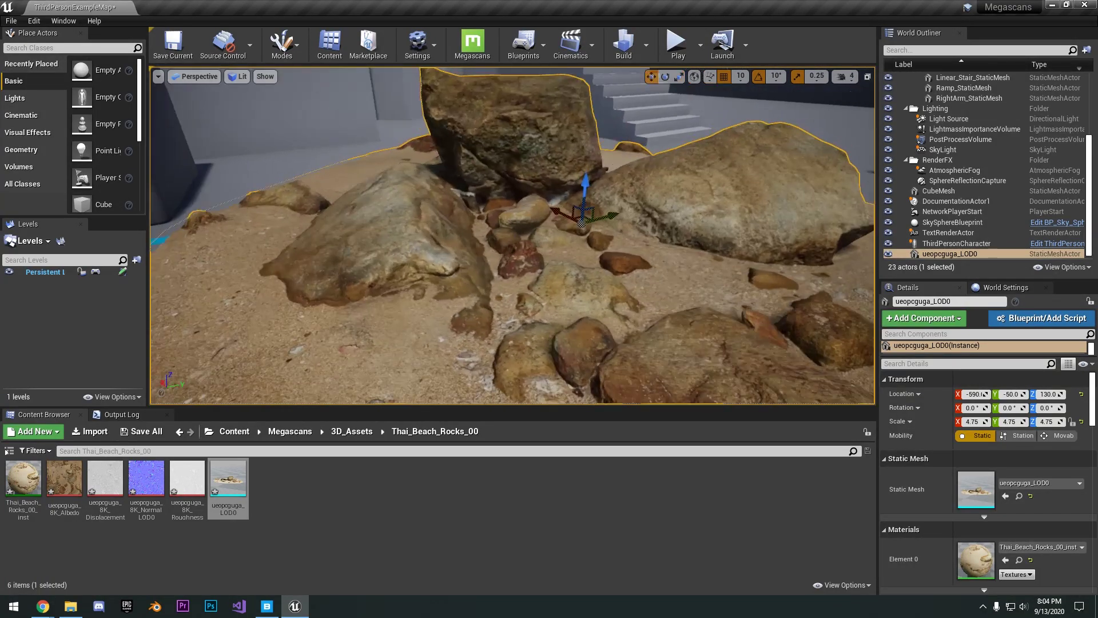
mouse_move(751, 134)
right_mouse_down()
mouse_move(726, 143)
mouse_move(752, 134)
right_mouse_up()
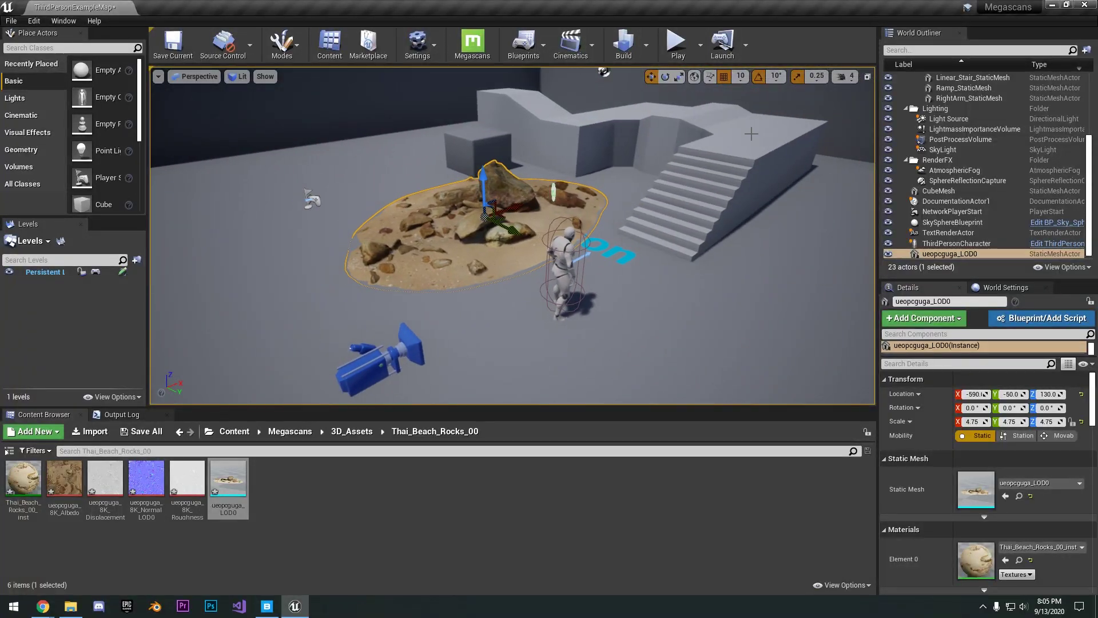
Step: Play the level and run the character across the Thai Beach Rocks to check their collision
left_click(675, 43)
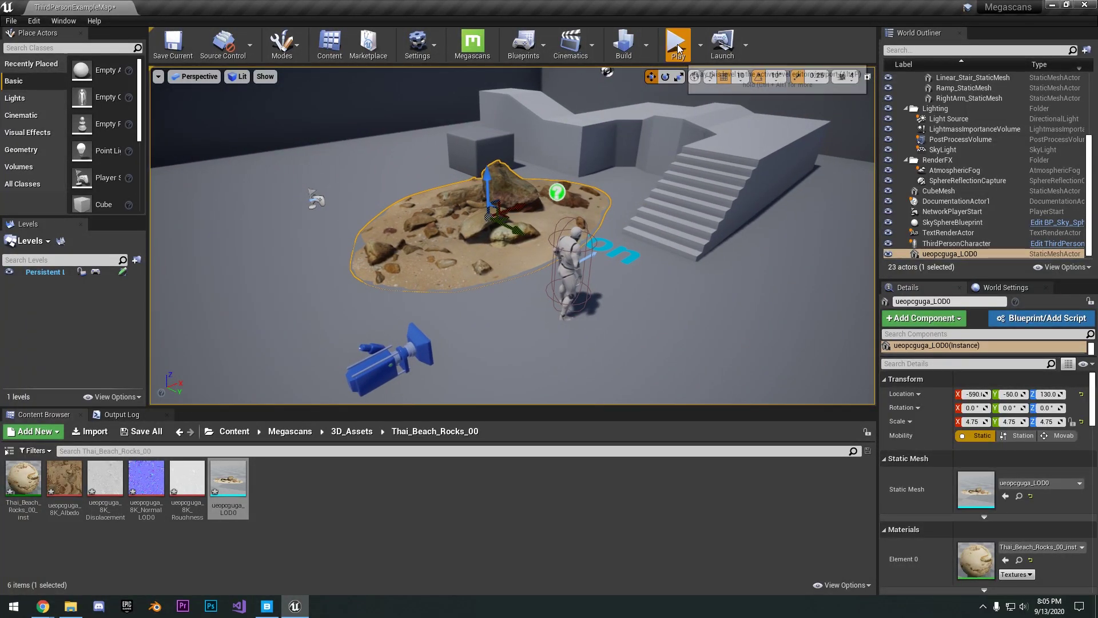
key("w")
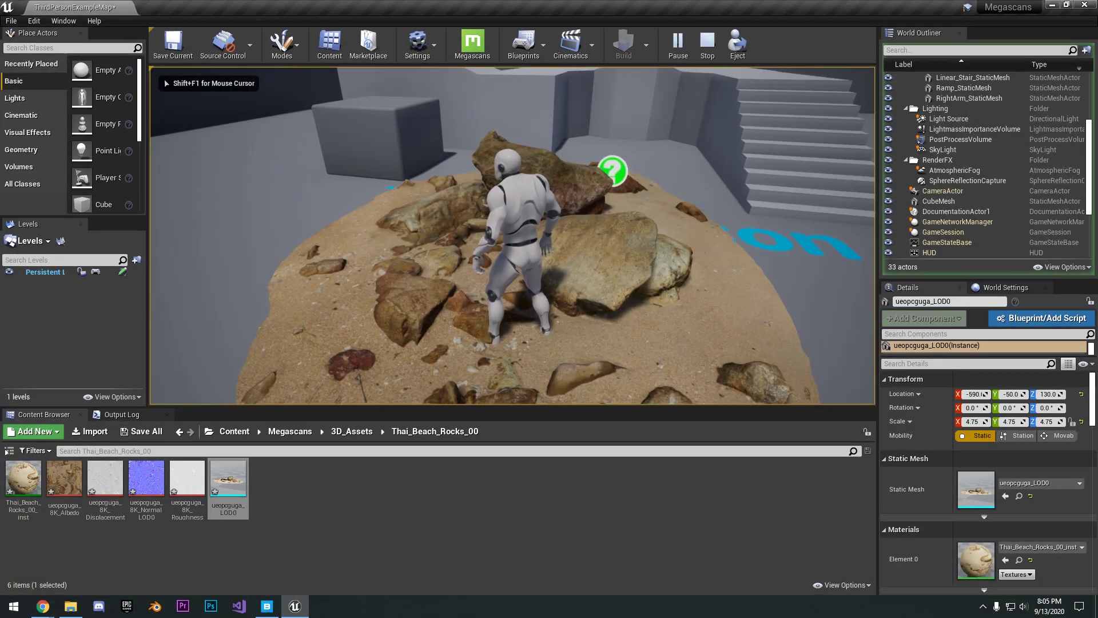
key("d")
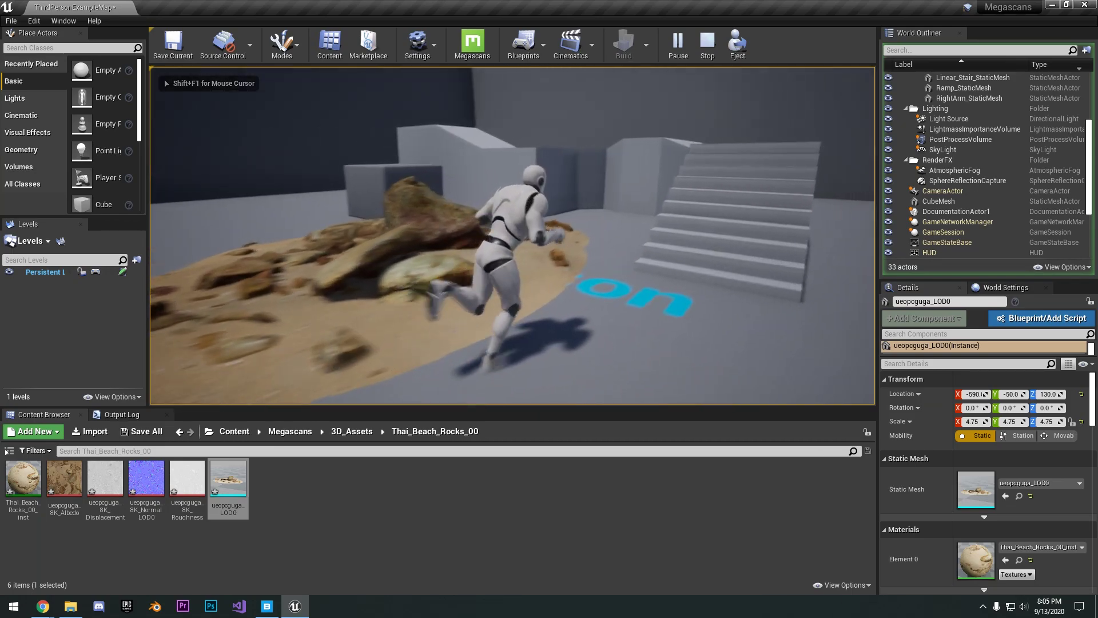
key("w")
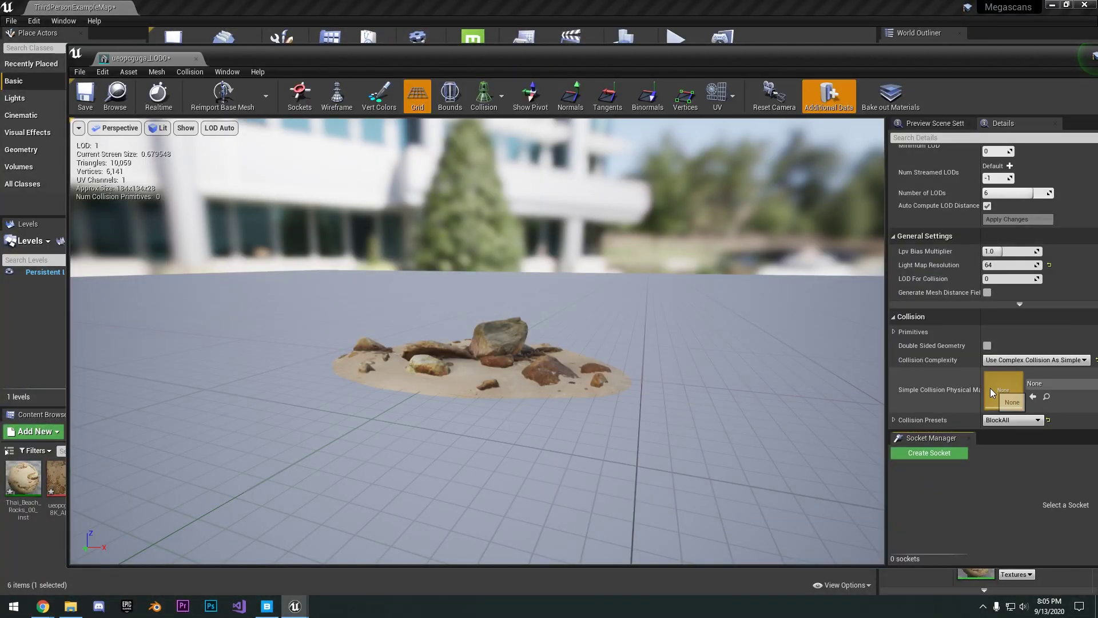
Step: Save the Thai Beach Rocks mesh with collision complexity at Use Complex Collision As Simple and close its editor
left_click(85, 94)
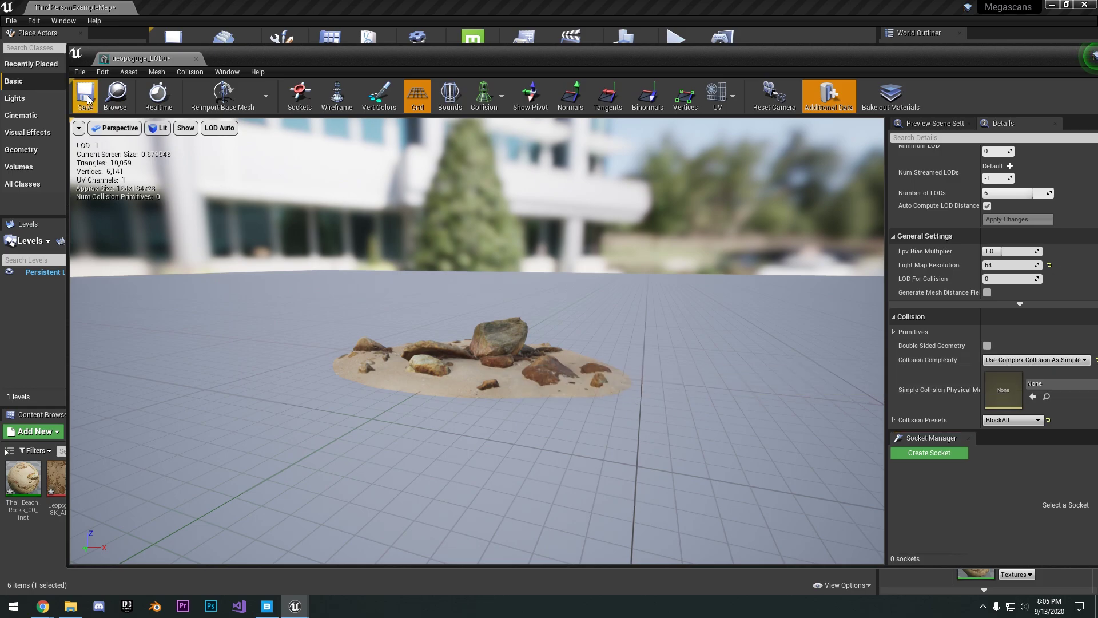
left_click(196, 58)
Step: Play the level again, walk the character over and around the rocks to test the mesh collision, and stop playing
left_click(677, 38)
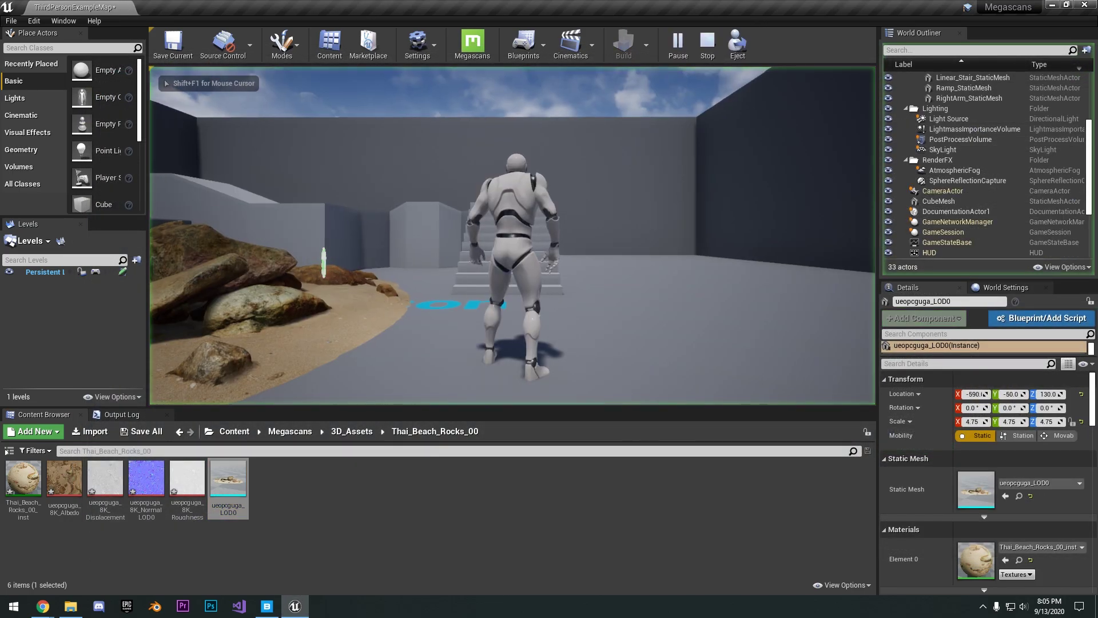
key("w")
key("a")
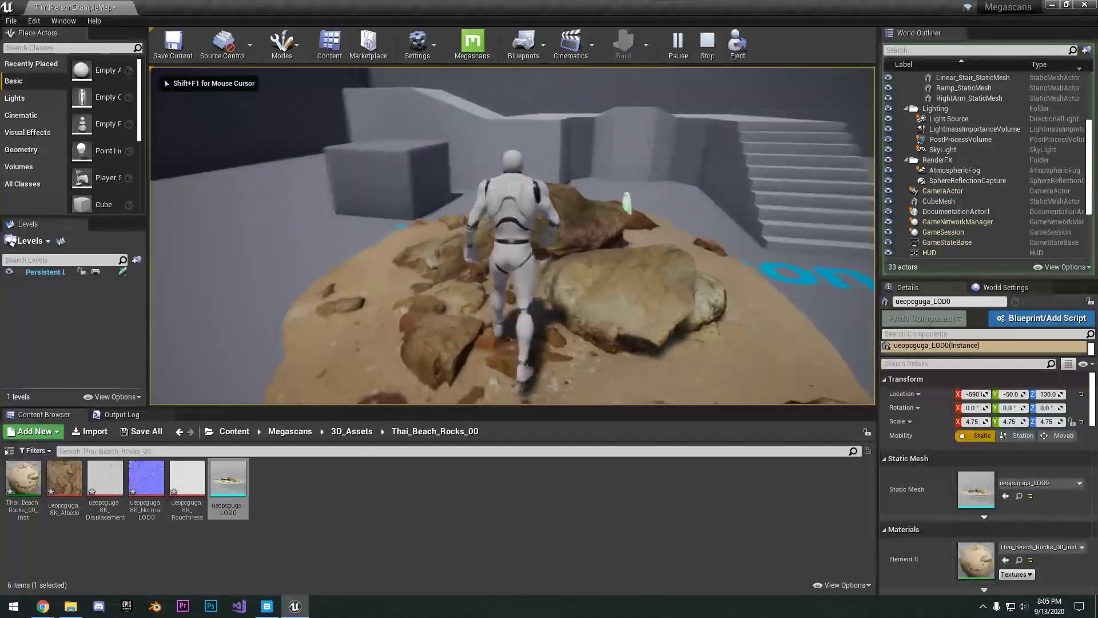
key("a")
key("w")
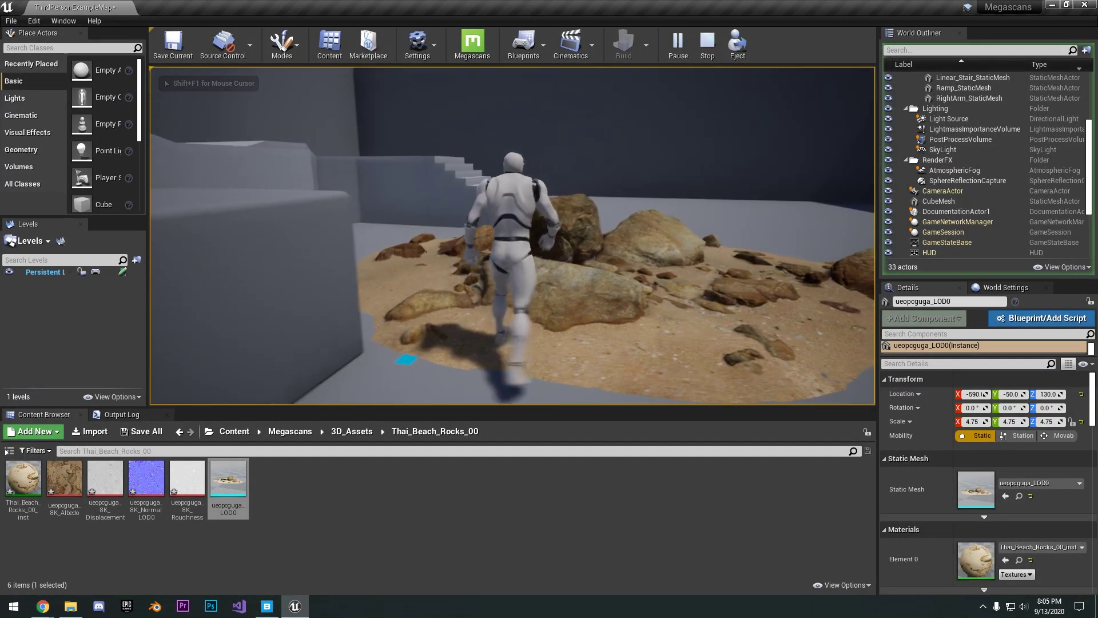
key("d")
key("s")
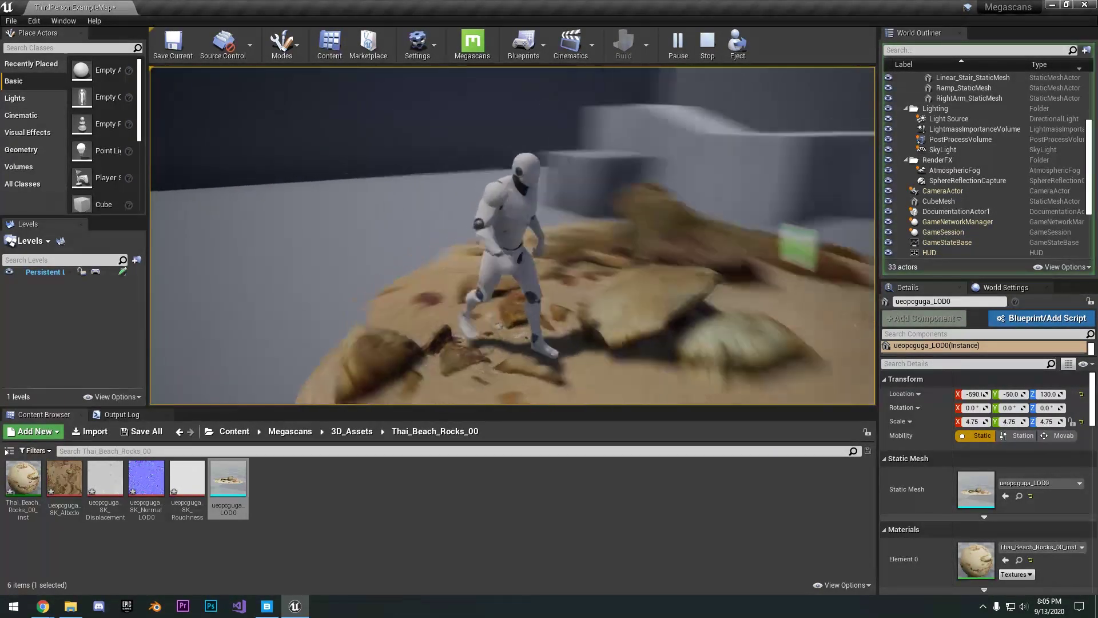
key("Escape")
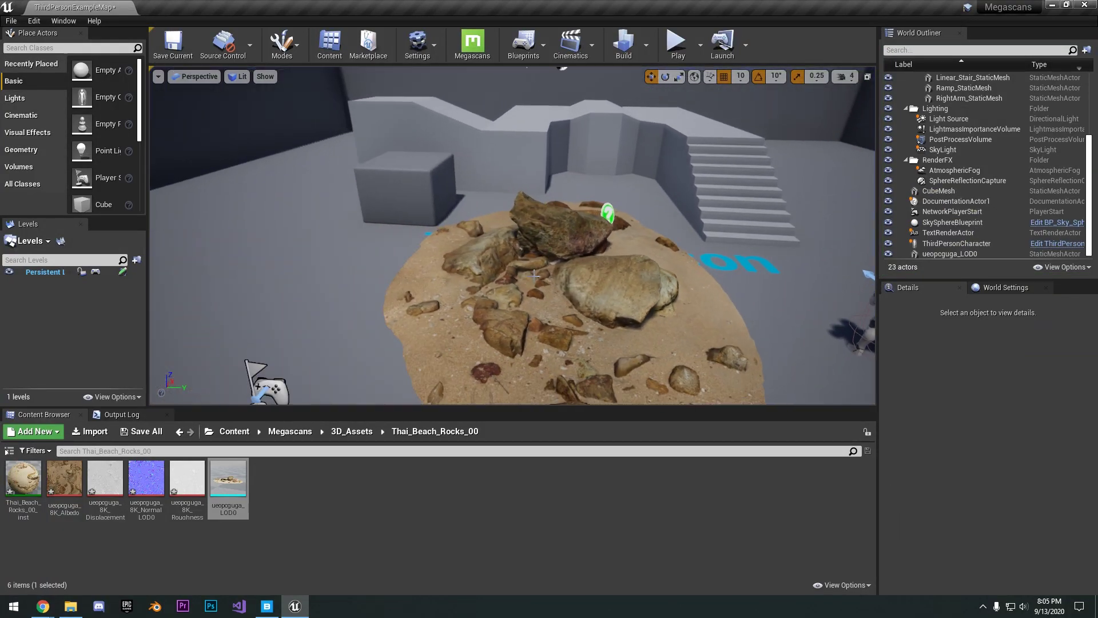
Step: Switch to Quixel Bridge and browse the other beach rock results and the 3D Assets category
left_click(267, 606)
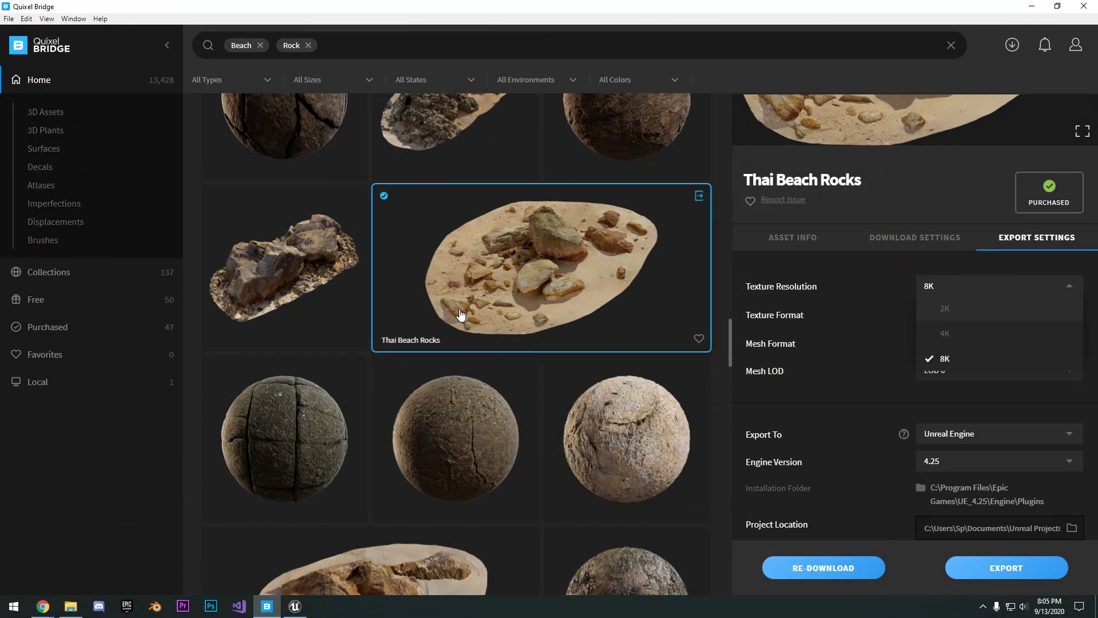
scroll(457, 315, "down", 11)
left_click(447, 321)
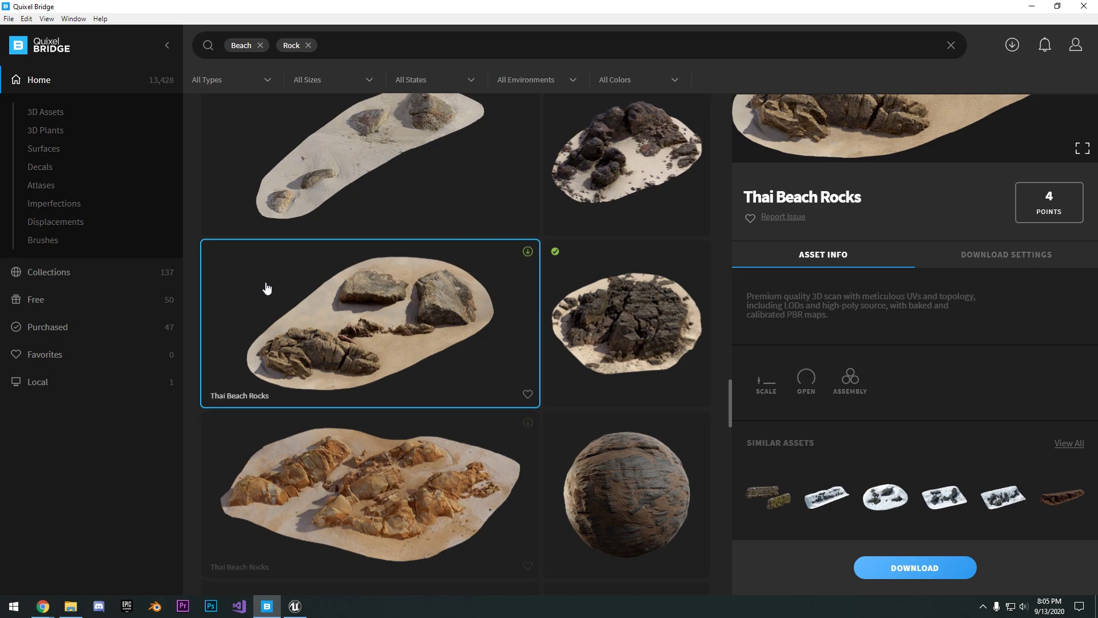
scroll(566, 375, "up", 8)
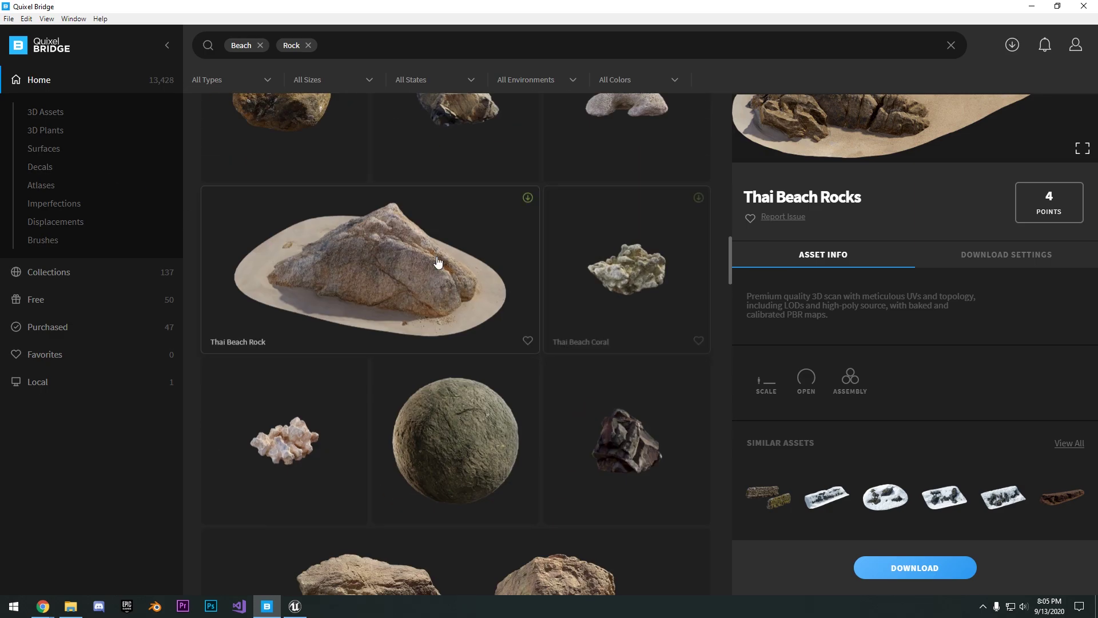
left_click(46, 112)
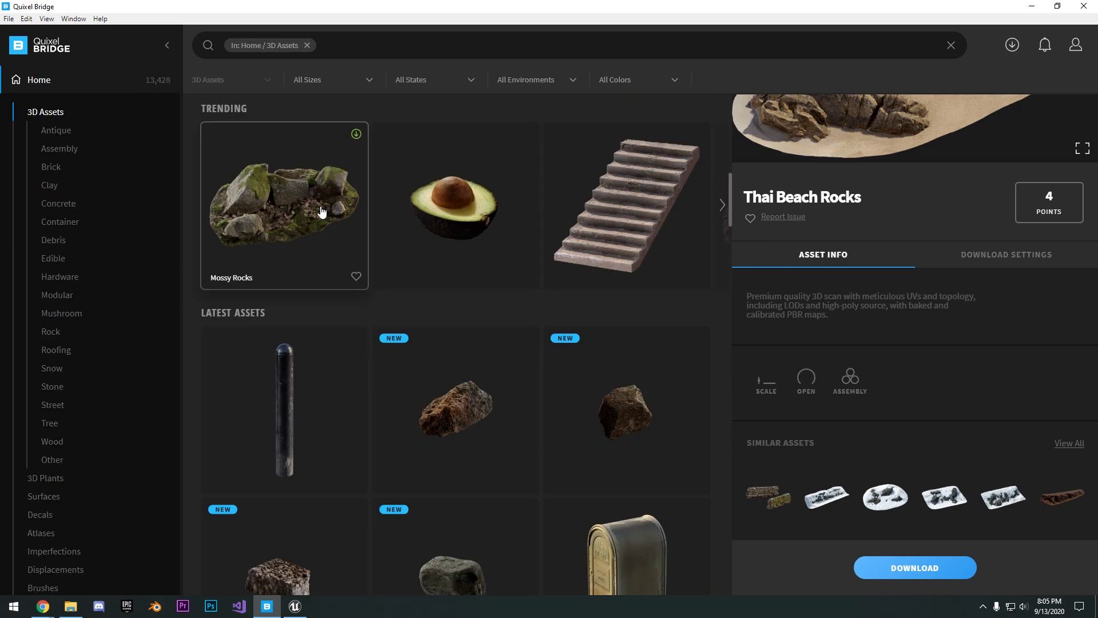
Step: Return to the Bridge home page, close the asset details, and look through the featured collections, new assets and further listings
left_click(45, 80)
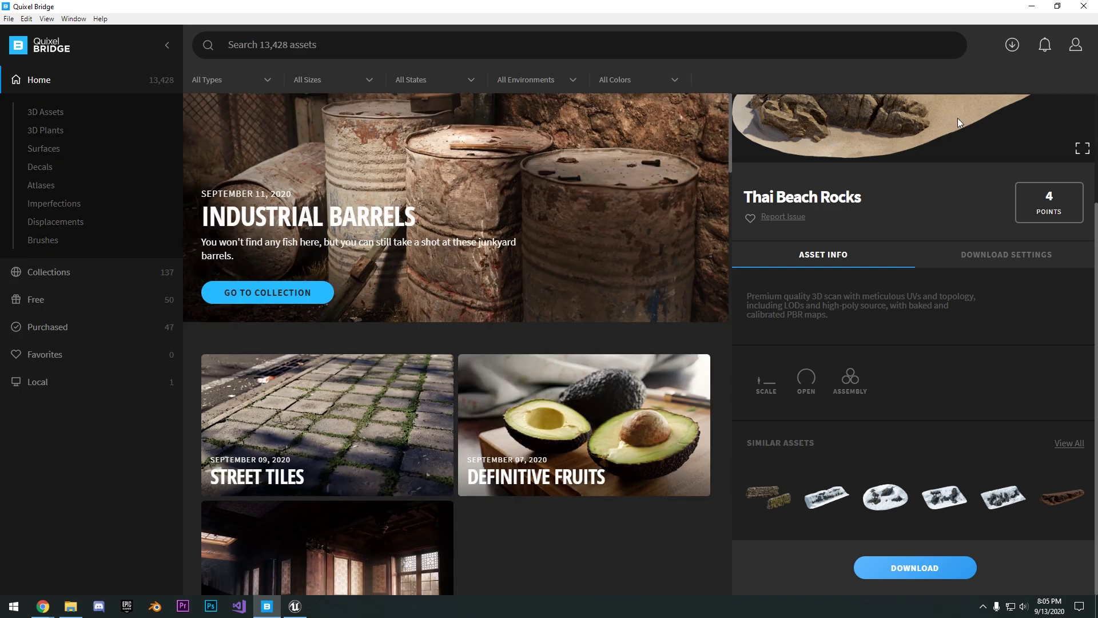
left_click(532, 342)
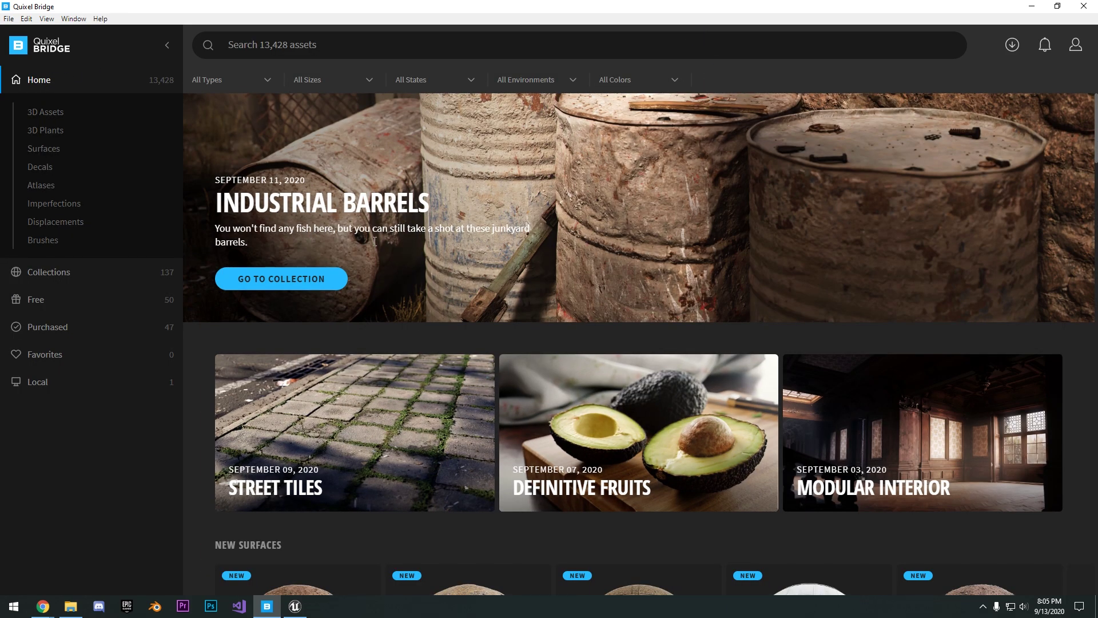
scroll(858, 269, "down", 6)
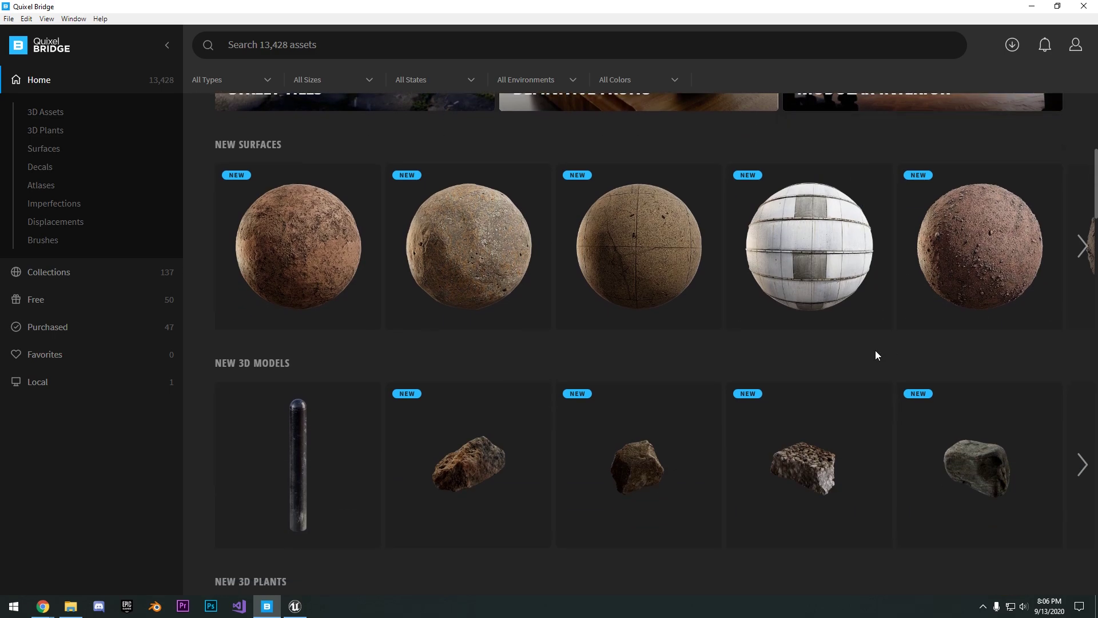
scroll(881, 355, "down", 5)
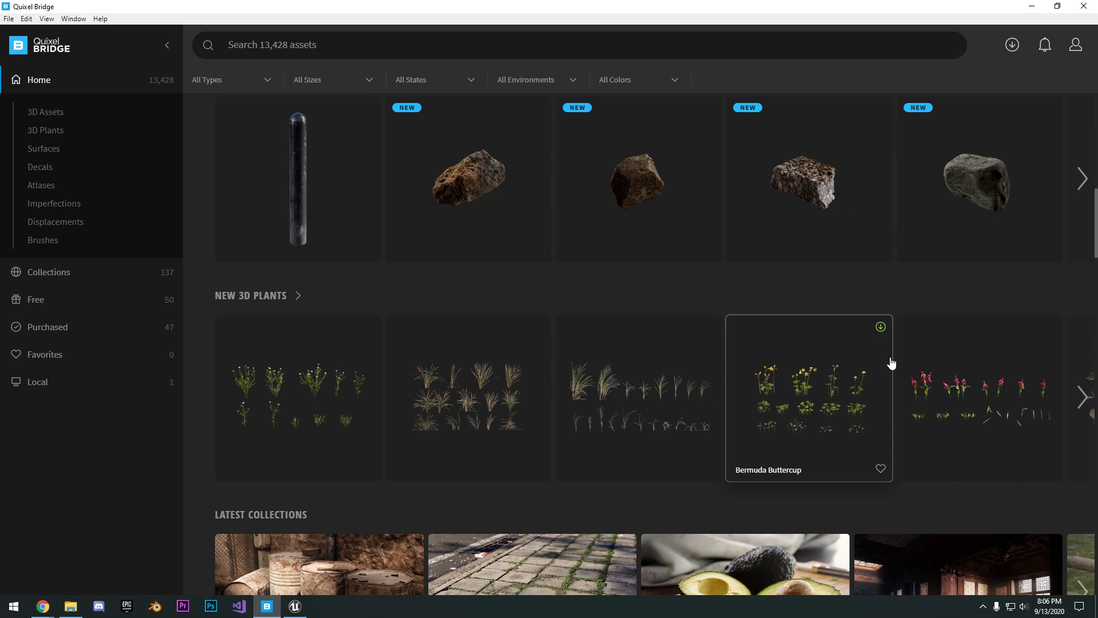
scroll(750, 368, "up", 3)
scroll(750, 368, "up", 8)
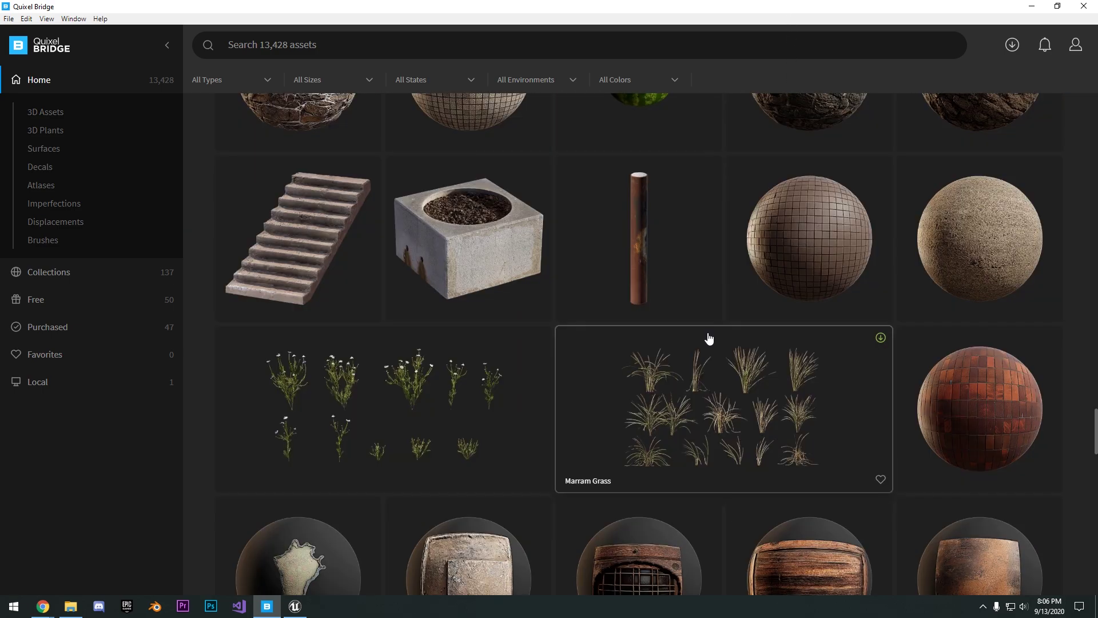
scroll(709, 338, "down", 8)
scroll(711, 335, "up", 14)
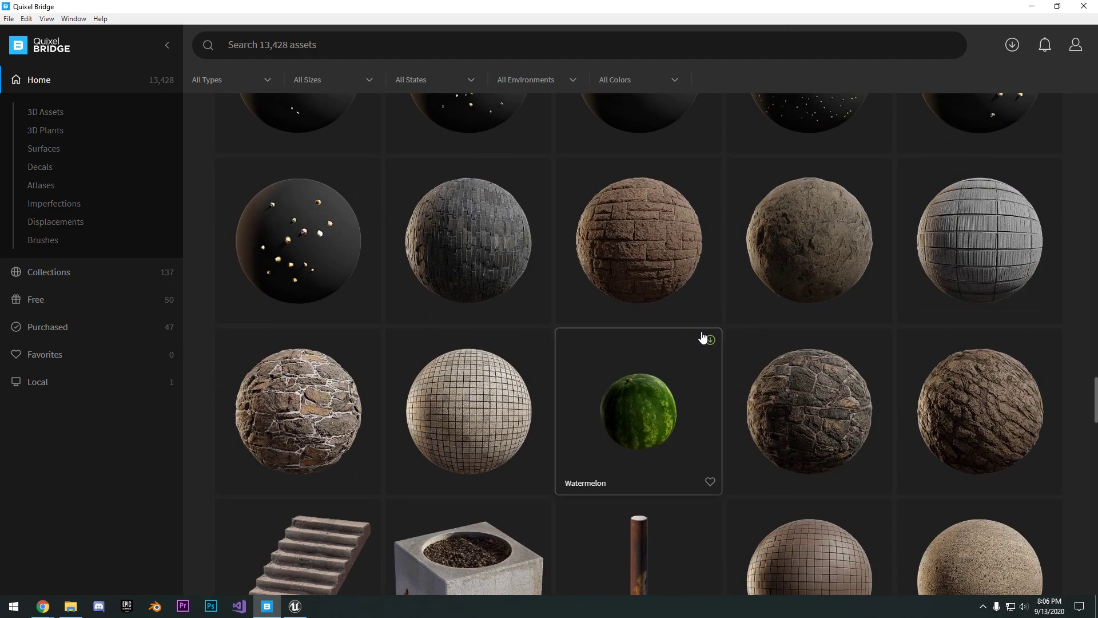
Step: Download the Watermelon asset and export it to Unreal Engine
left_click(640, 391)
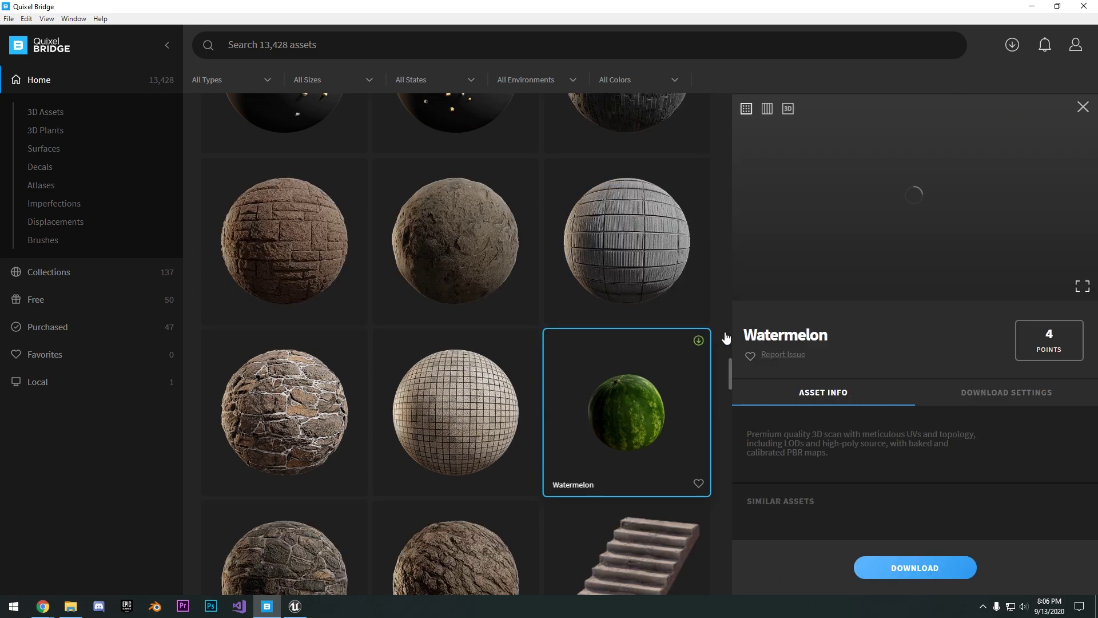
scroll(936, 479, "down", 2)
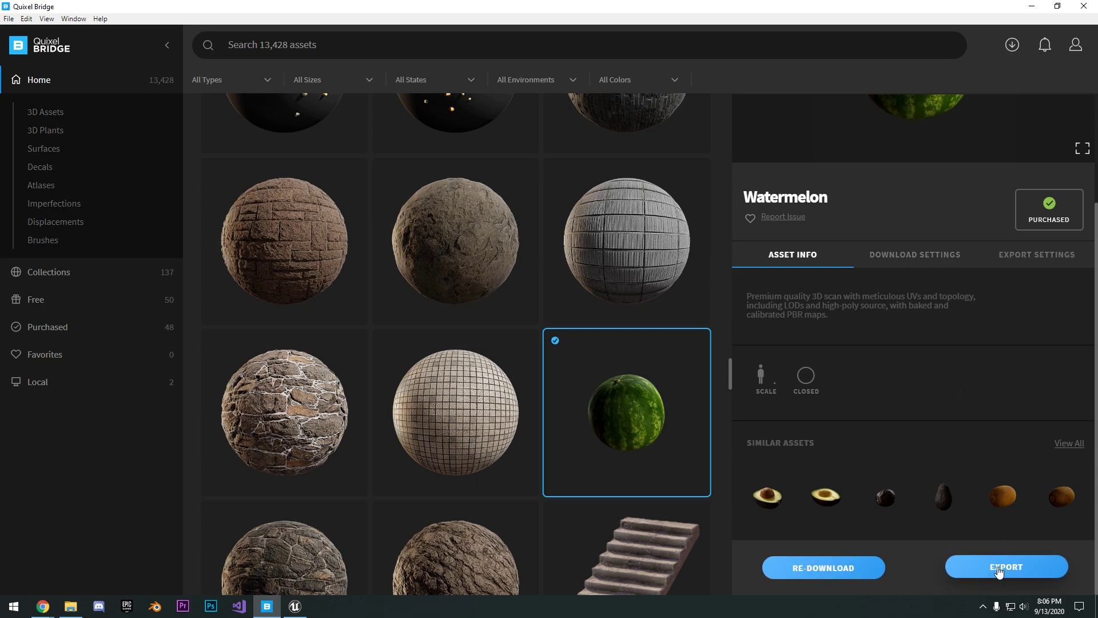
left_click(999, 569)
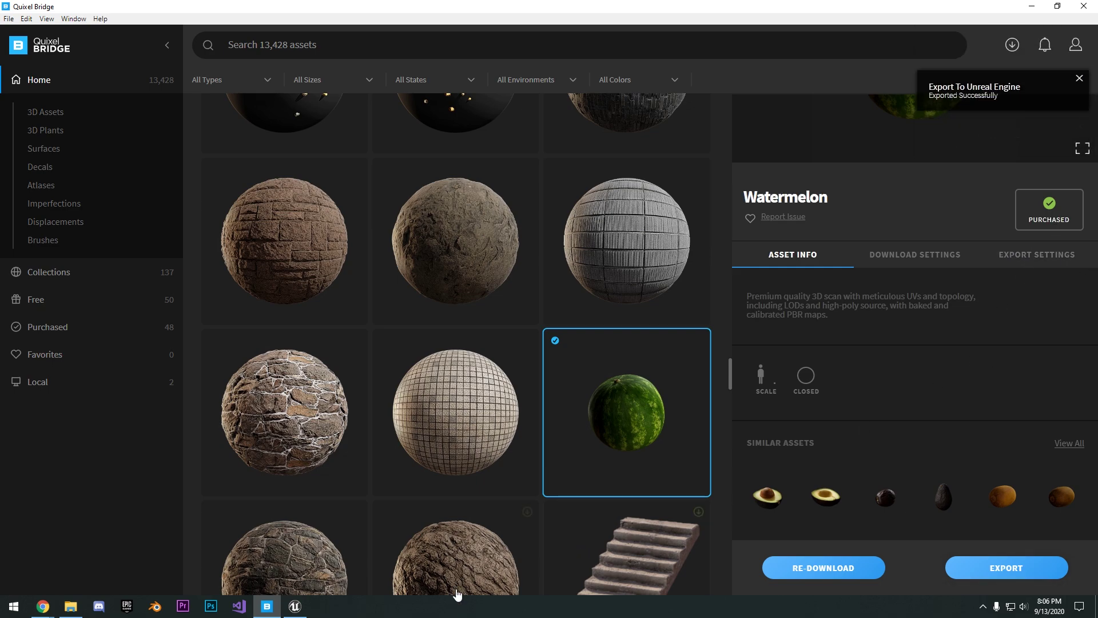
Step: Switch to Unreal Engine and place the imported Watermelon static mesh on the arena floor near the character
left_click(296, 606)
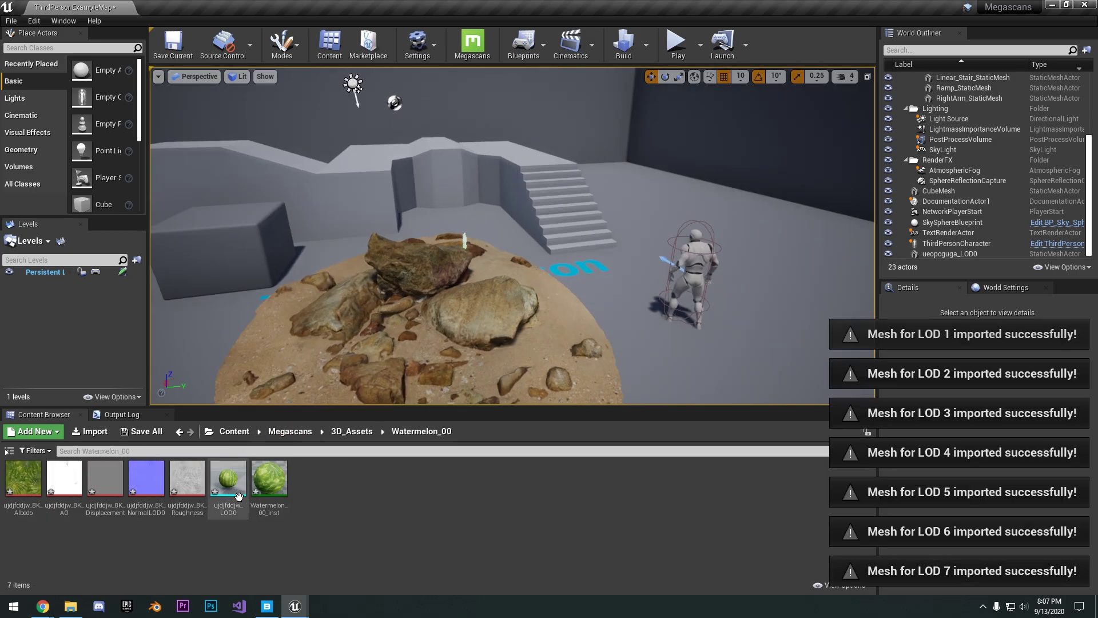
left_click_drag(239, 495, 614, 274)
right_click_drag(614, 273, 647, 274)
Step: Scale the watermelon uniformly to 13.75 and raise it above the floor to a Z location of 300
key("w")
key("r")
left_click_drag(483, 278, 584, 235)
left_click_drag(487, 239, 488, 164)
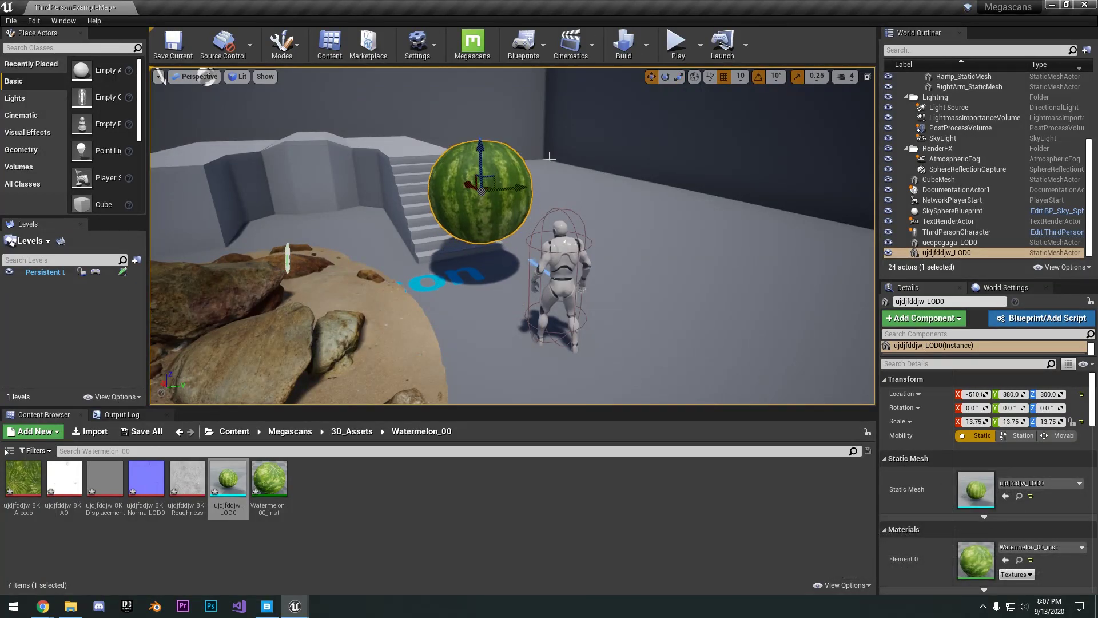
Step: Play the level to check how the watermelon behaves beside the character, and stop playing
right_click_drag(566, 172, 566, 172)
key("w")
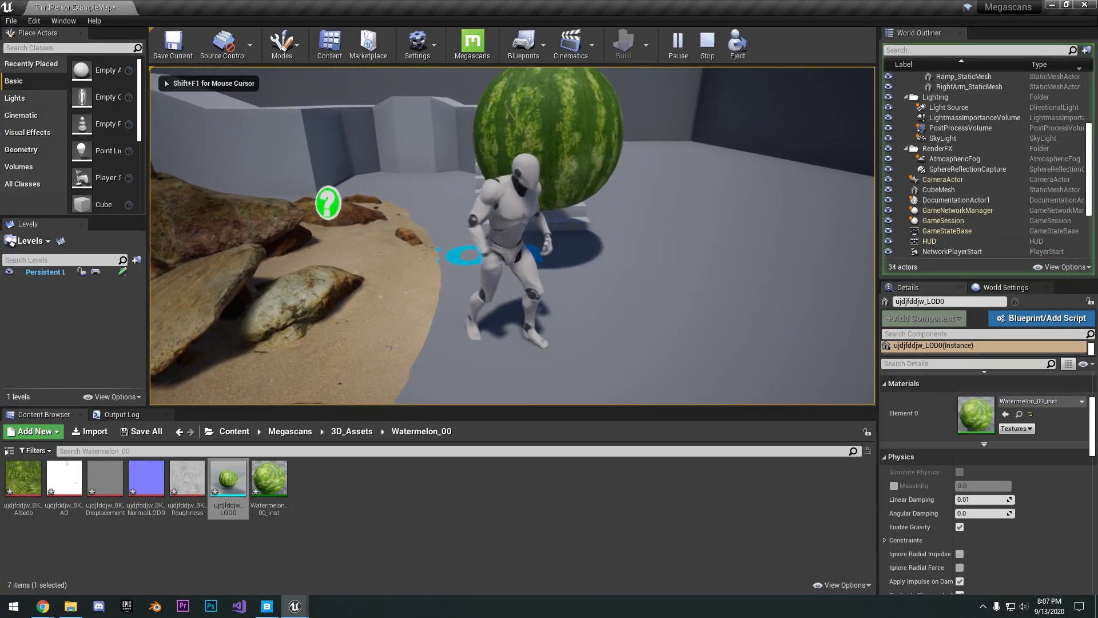
key("Escape")
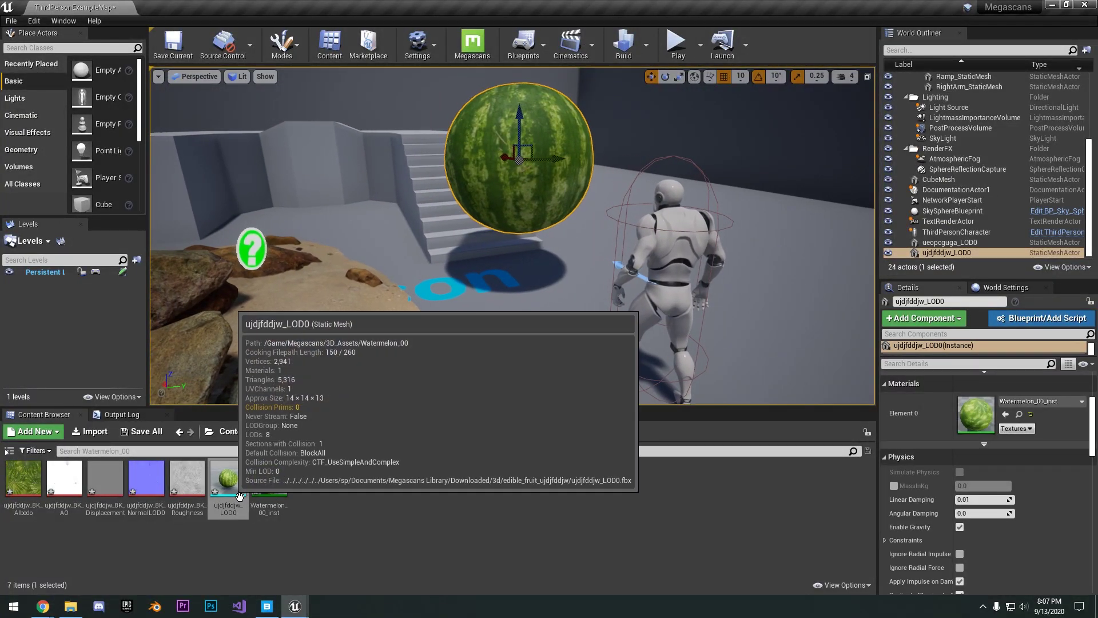
Step: Open the Watermelon static mesh for editing and set its collision complexity to Project Default
double_click(228, 483)
scroll(974, 326, "down", 5)
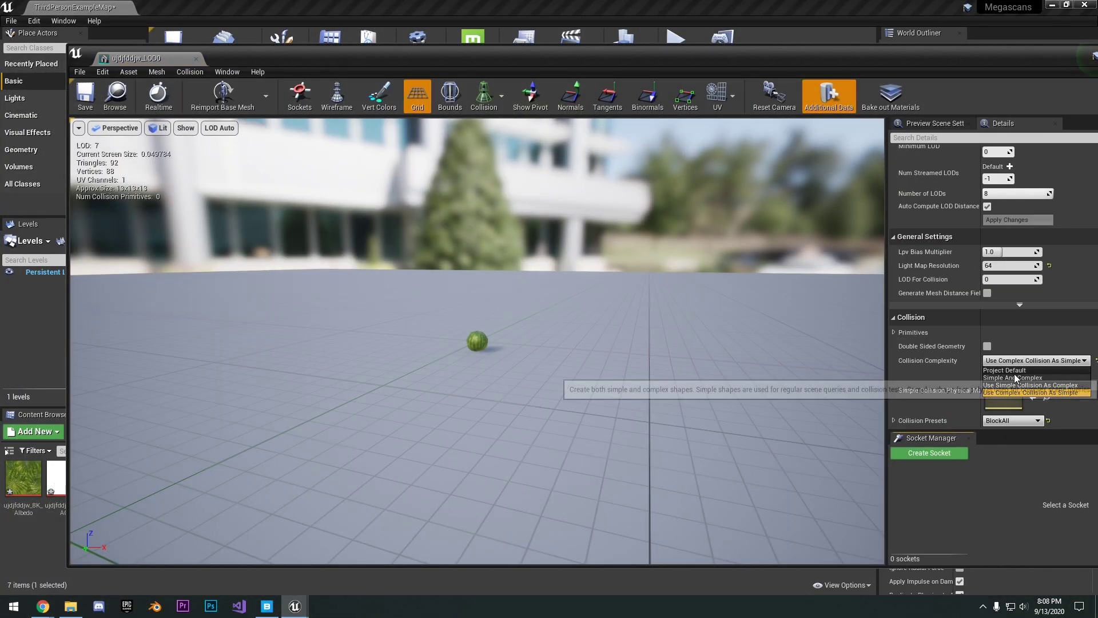
scroll(355, 196, "up", 2)
scroll(355, 197, "up", 3)
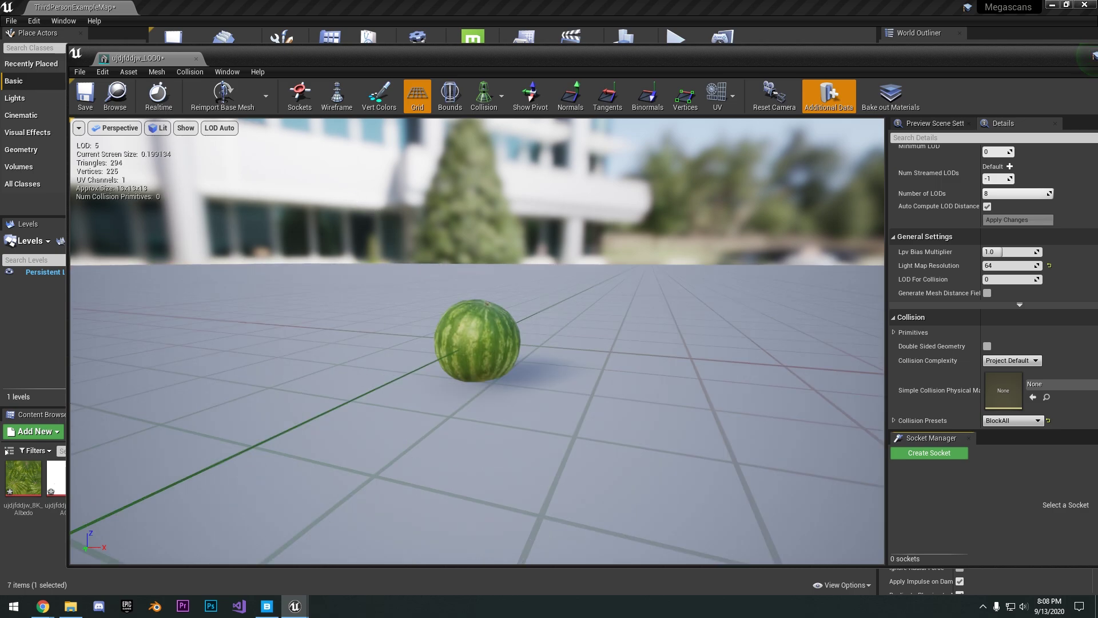
Step: Add a sphere simplified collision to the Watermelon mesh, save the asset and close its editor
left_click(189, 72)
left_click(231, 84)
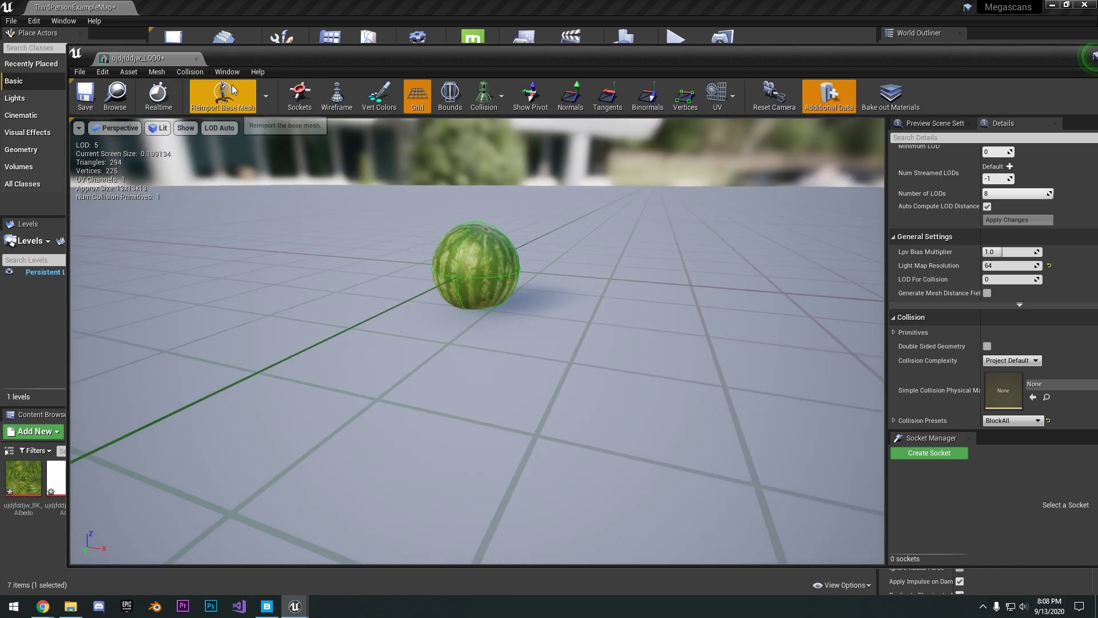
left_click(86, 96)
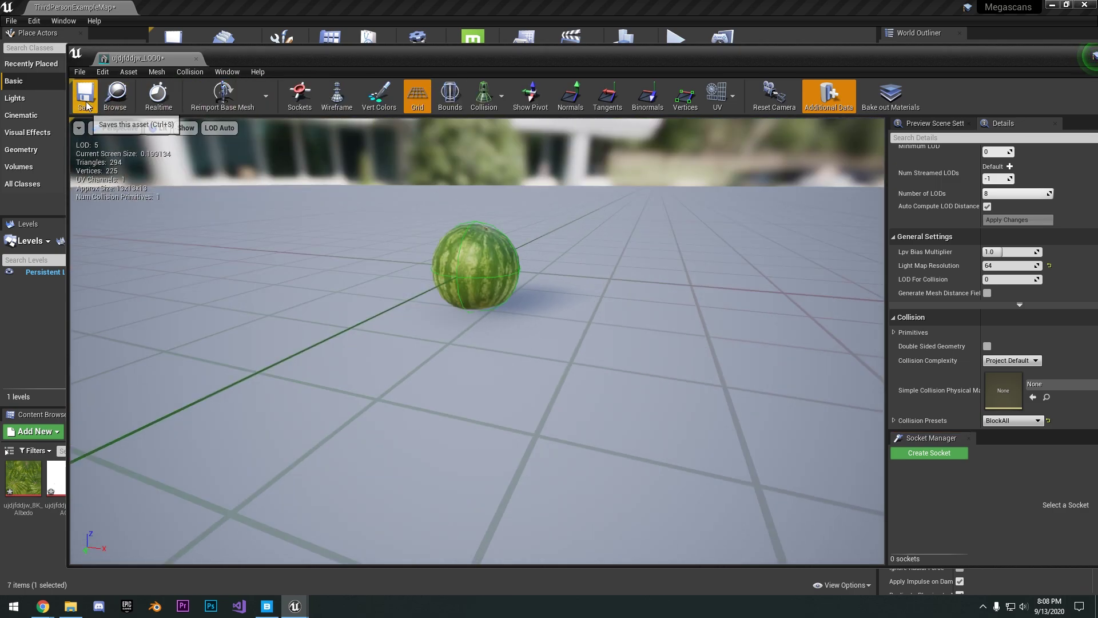
left_click(196, 59)
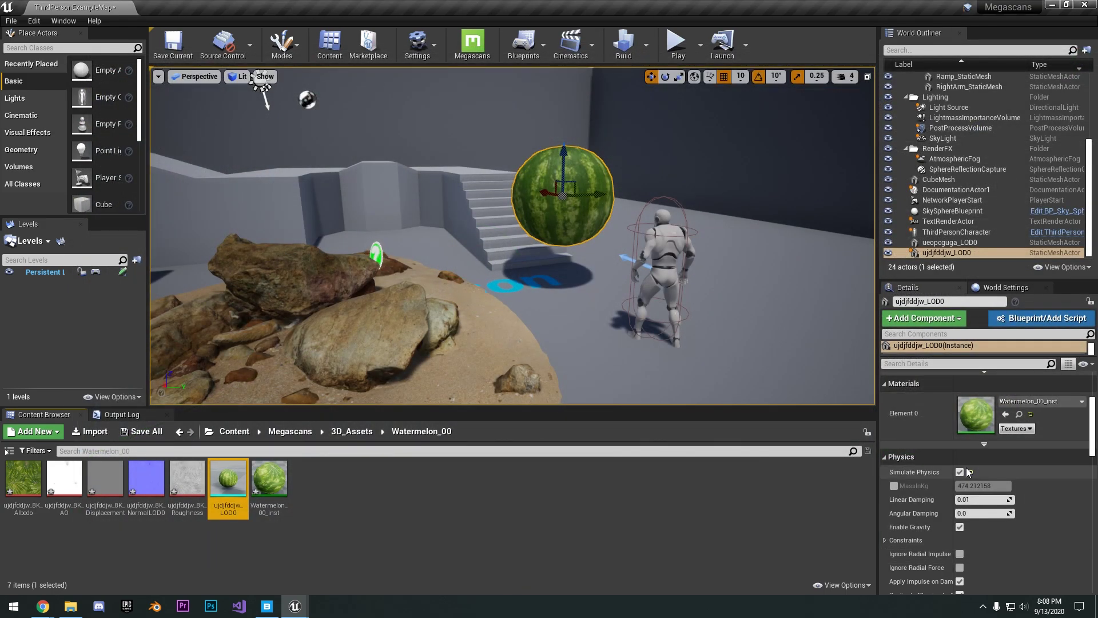
Step: Play the level, run the character into the watermelon to test its physics and collision, and stop playing
key("f")
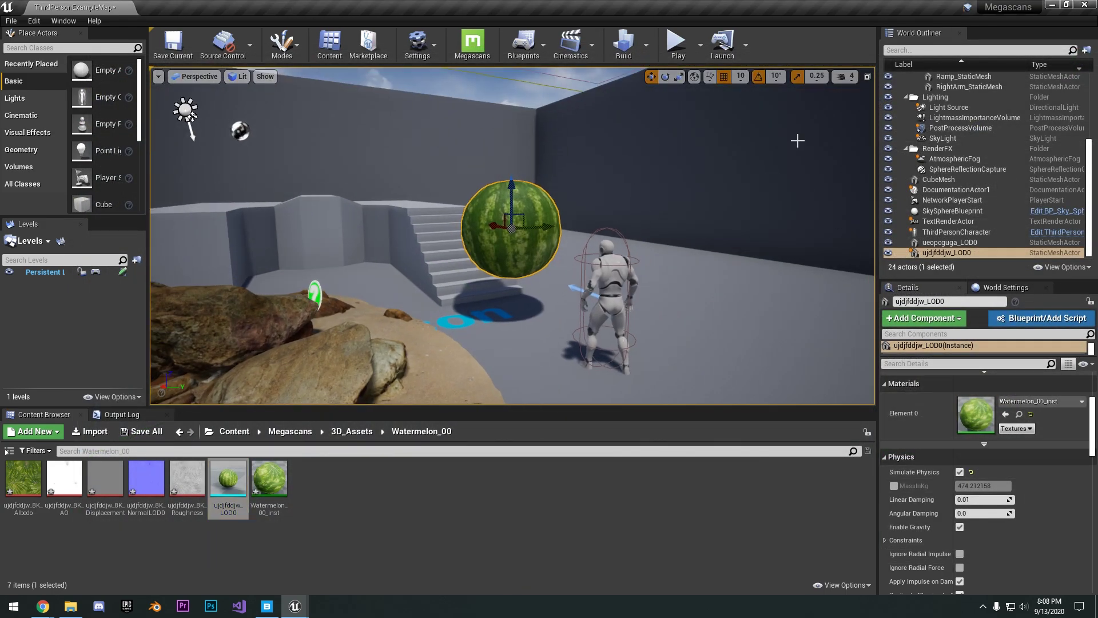
left_click(678, 46)
key("w")
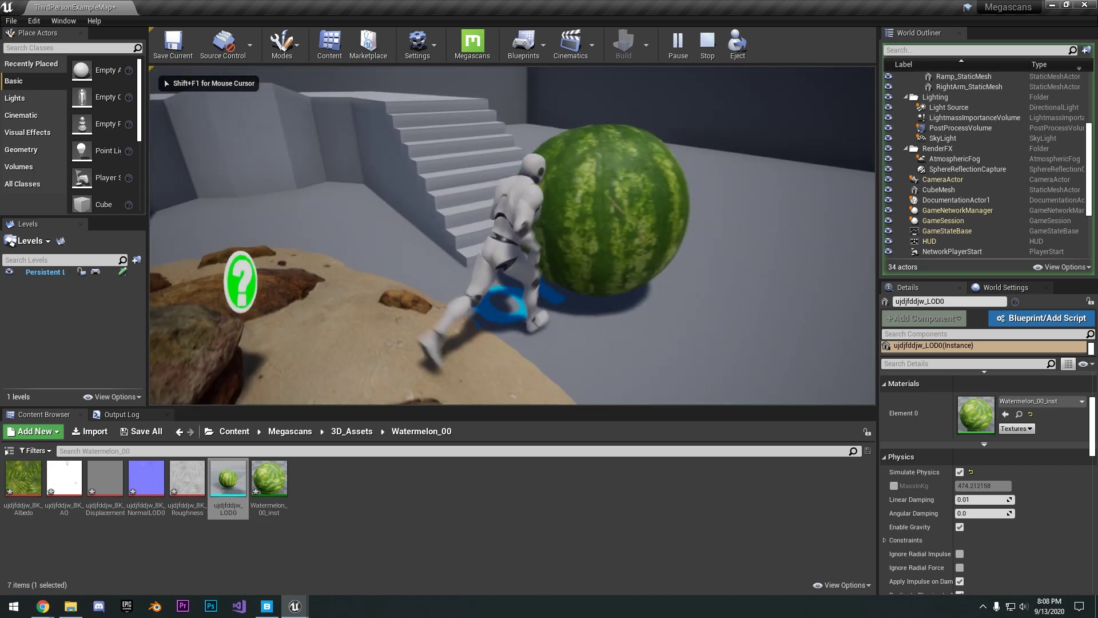
key("s")
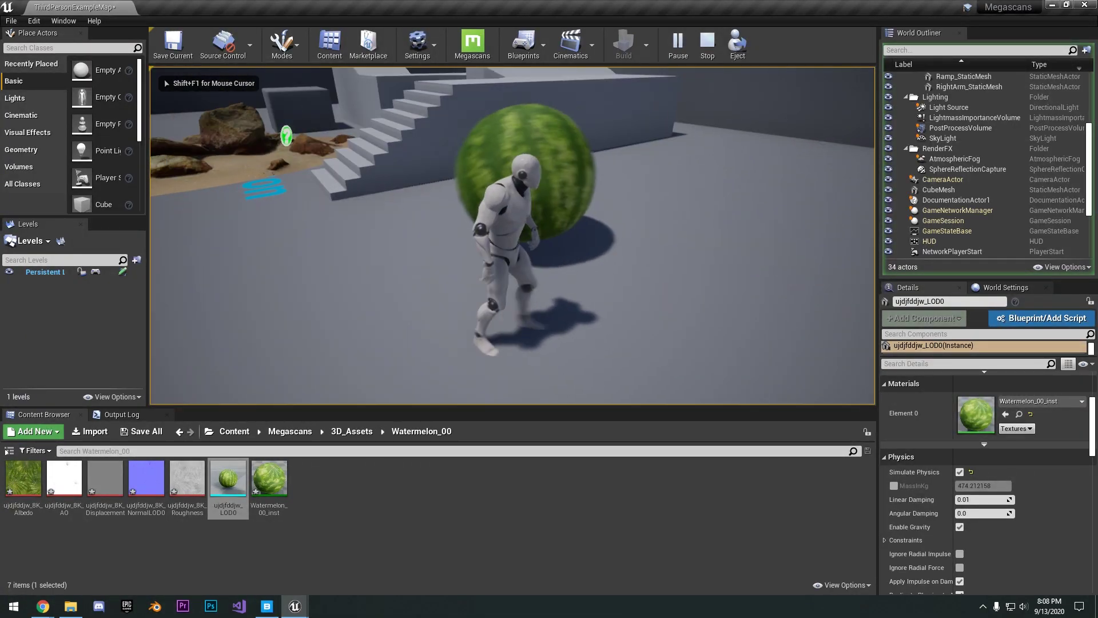
key("w")
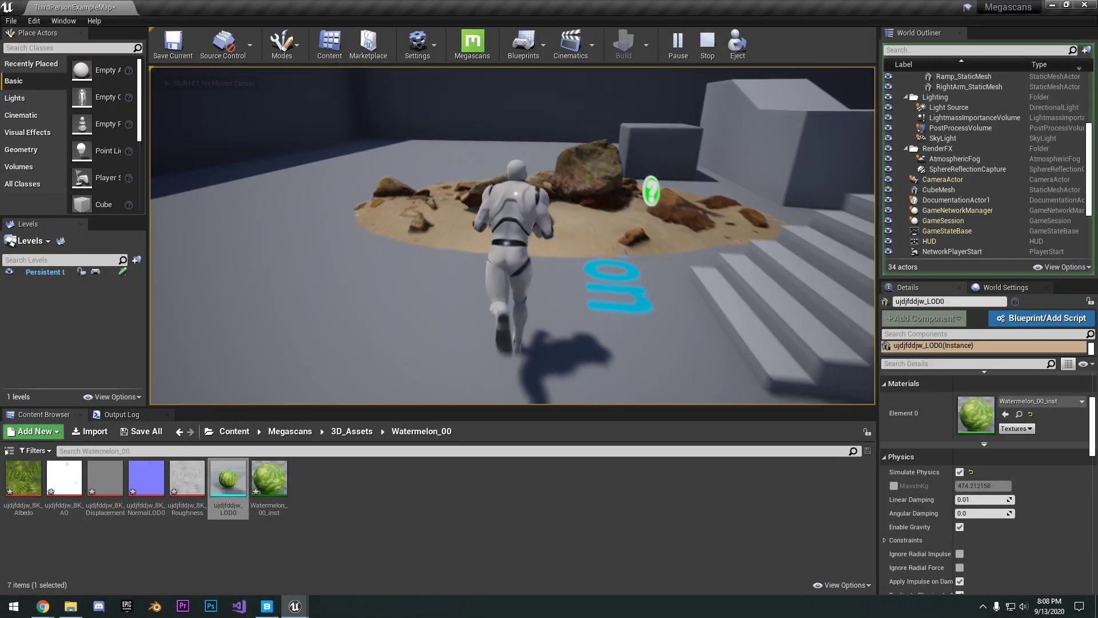
key("w")
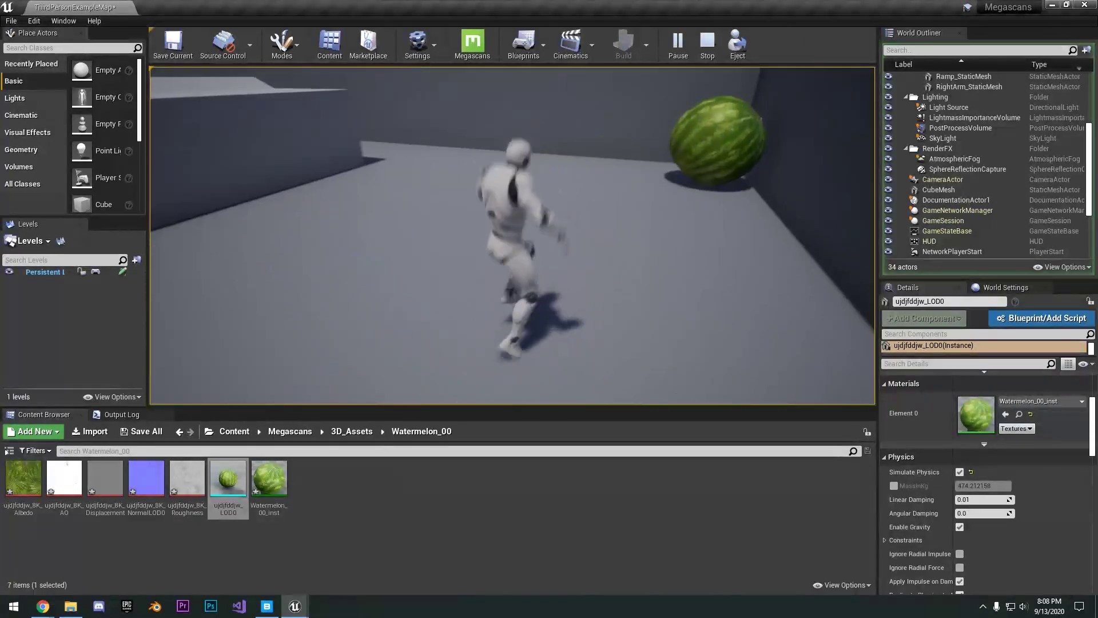
key("w")
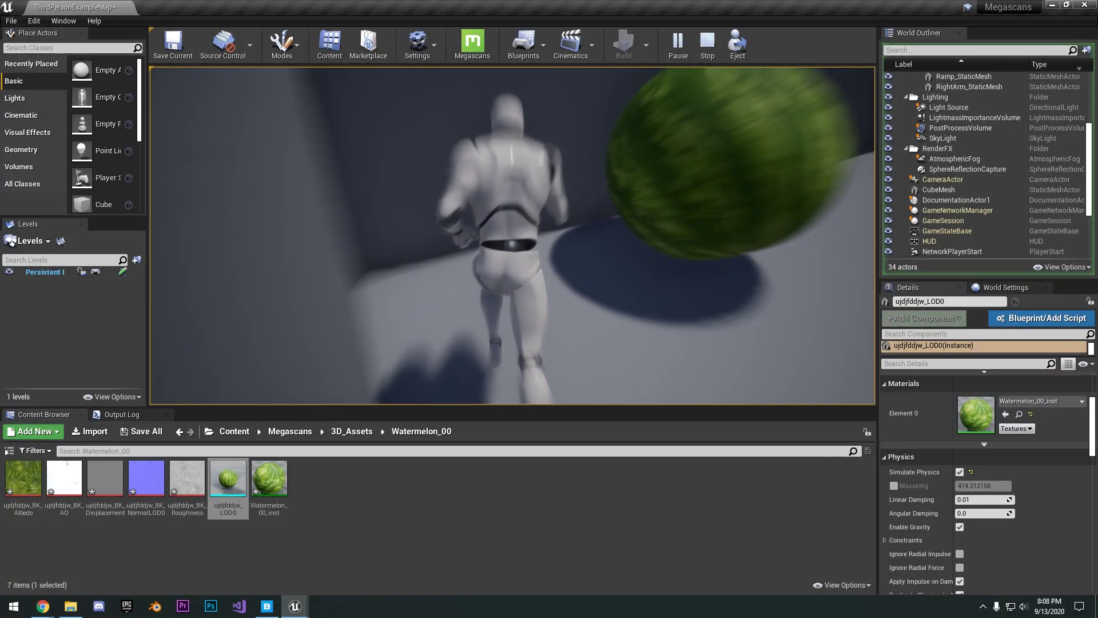
key("Escape")
Step: Look over the level with the watermelon, the rock asset and the stairs from several angles
key("w")
right_click_drag(688, 188, 827, 89)
key("s")
scroll(694, 170, "down", 8)
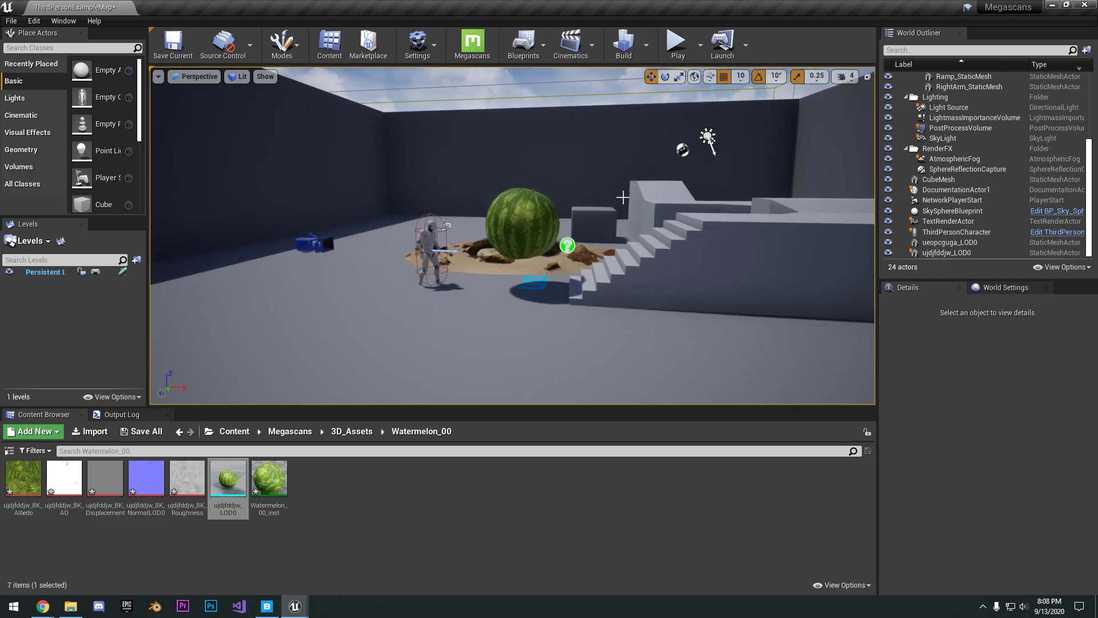
right_click_drag(623, 201, 800, 264)
key("w")
key("s")
key("s")
key("w")
Step: Switch to Quixel Bridge to glance over its home page, and return to the level in Unreal Editor
left_click(266, 606)
scroll(387, 147, "down", 8)
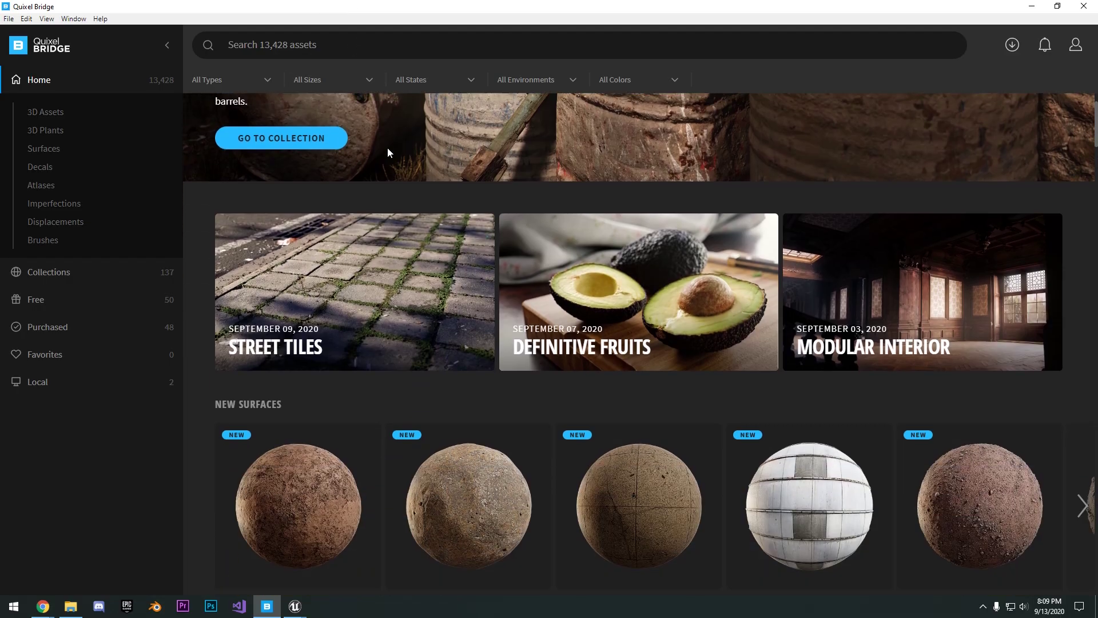
scroll(407, 172, "up", 7)
scroll(944, 209, "up", 2)
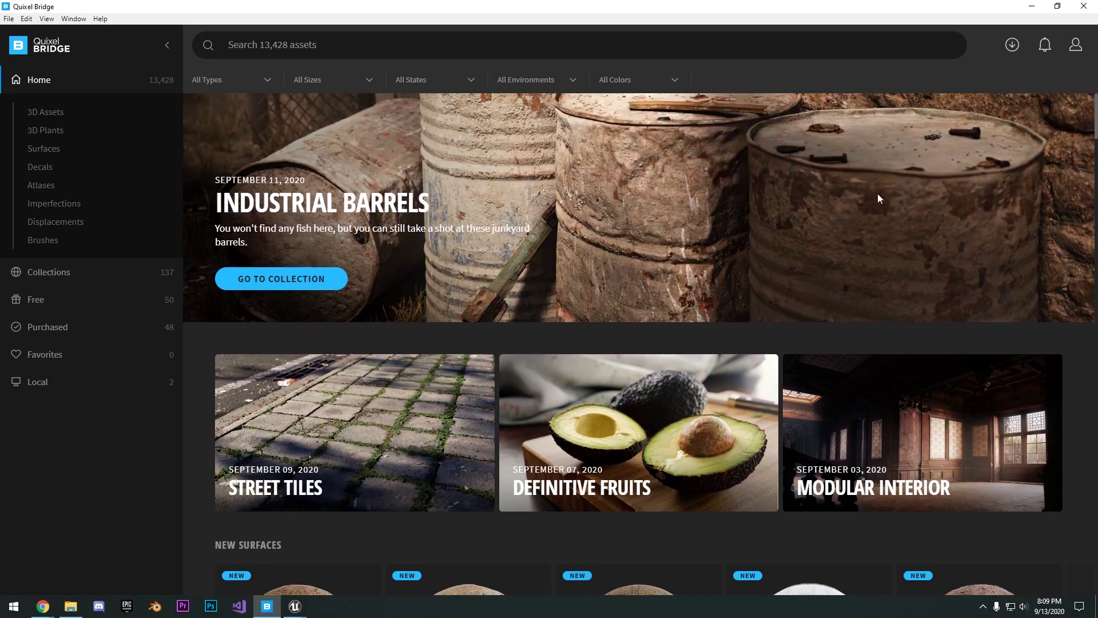
mouse_move(298, 607)
left_click(226, 549)
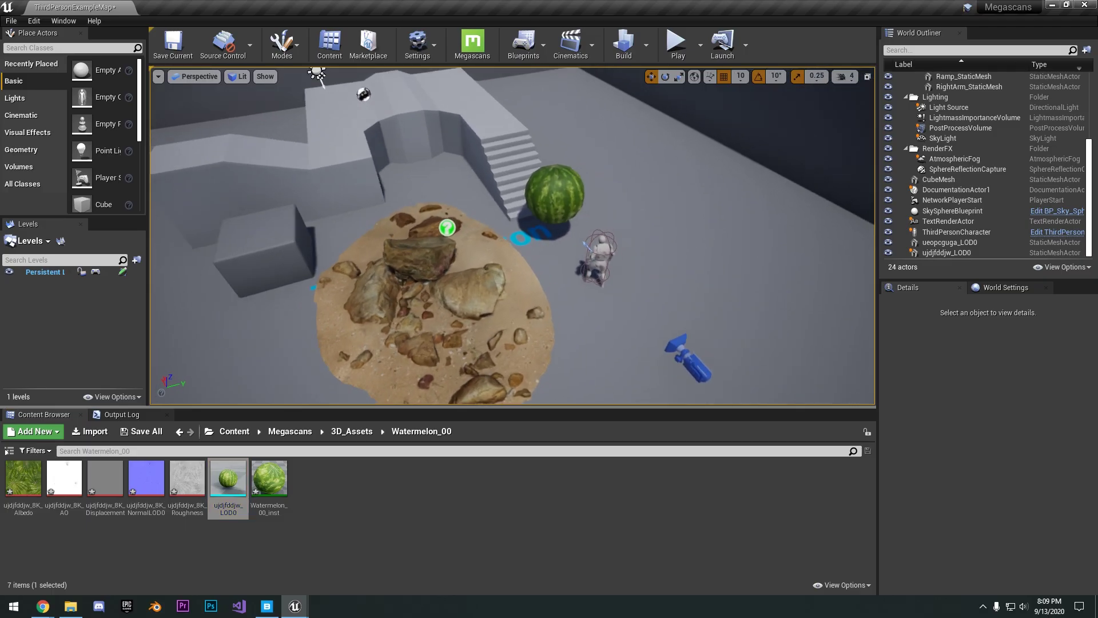
mouse_move(512, 236)
right_mouse_down()
mouse_move(550, 246)
mouse_move(515, 243)
mouse_move(549, 238)
mouse_move(527, 238)
right_mouse_up()
key("s")
Step: Switch to Quixel Bridge and browse the home page from the featured collections through the new assets and asset types to the trending assets
left_click(273, 610)
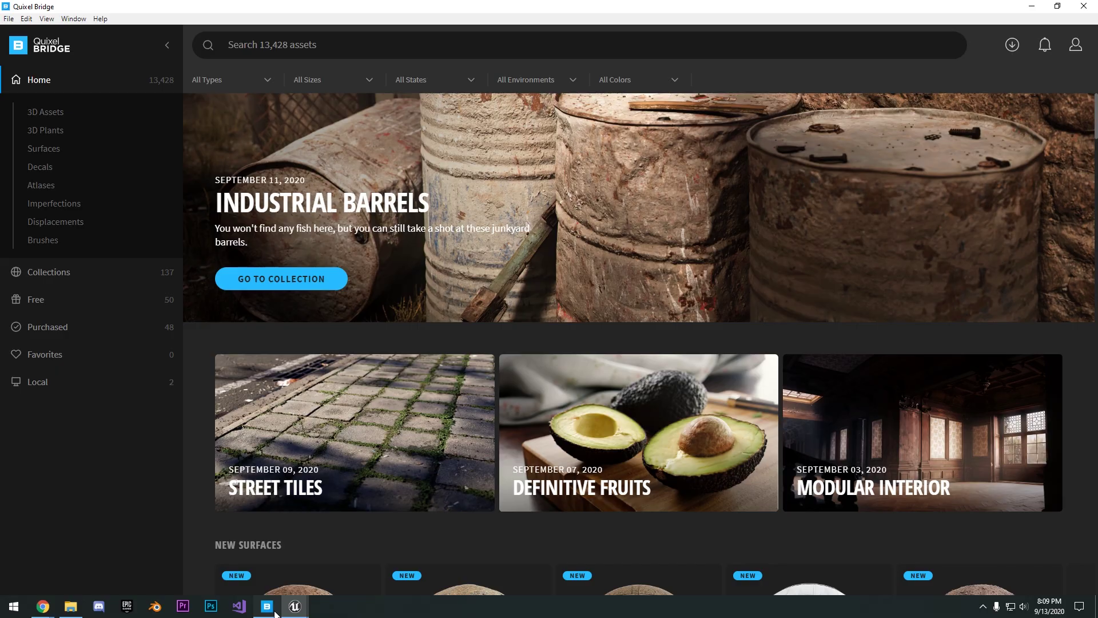
scroll(638, 320, "down", 5)
scroll(695, 298, "up", 5)
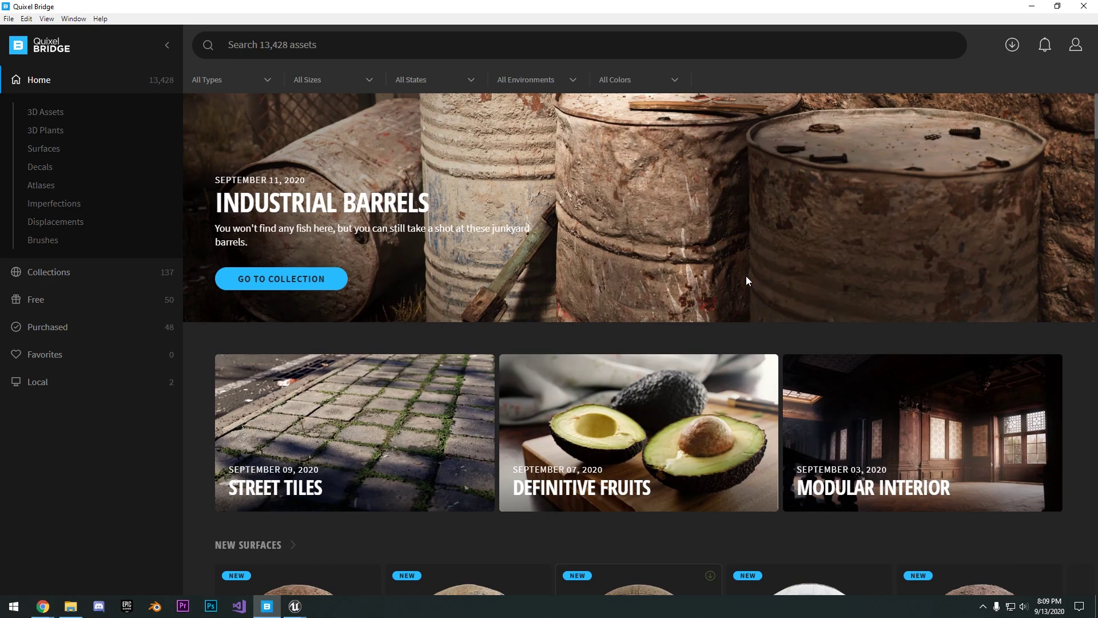
scroll(746, 276, "down", 4)
scroll(915, 280, "down", 3)
scroll(975, 260, "up", 3)
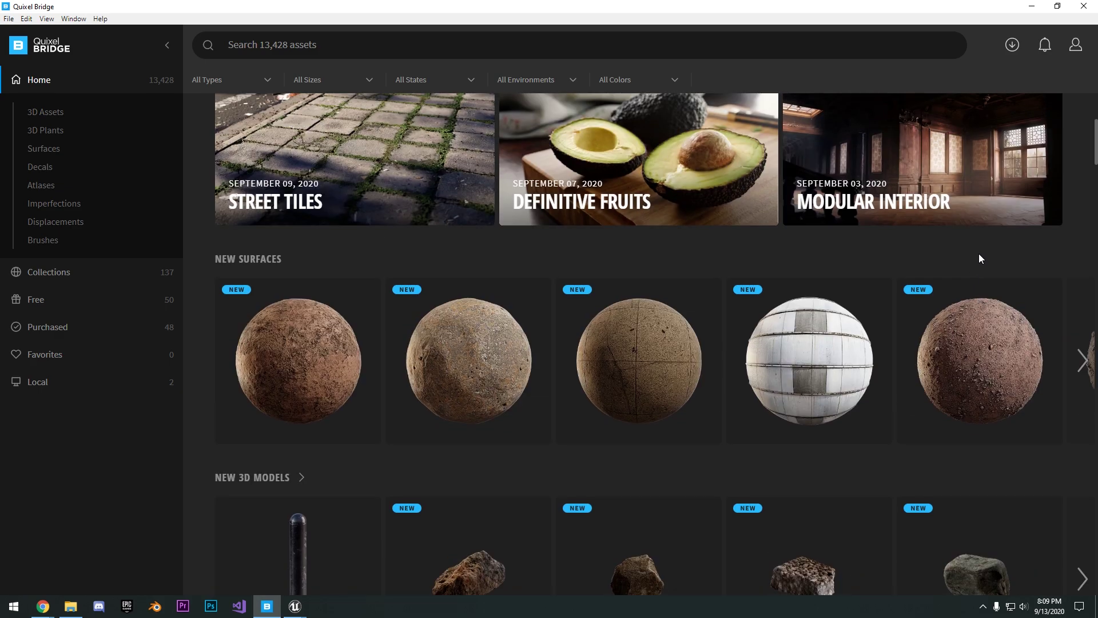
scroll(720, 266, "down", 10)
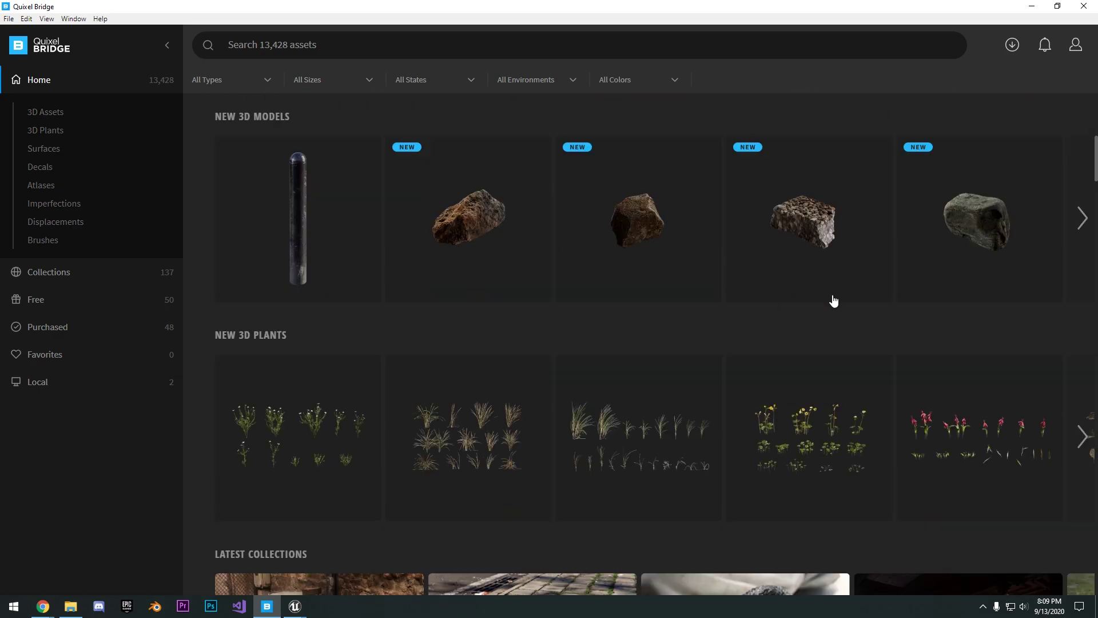
scroll(843, 354, "down", 5)
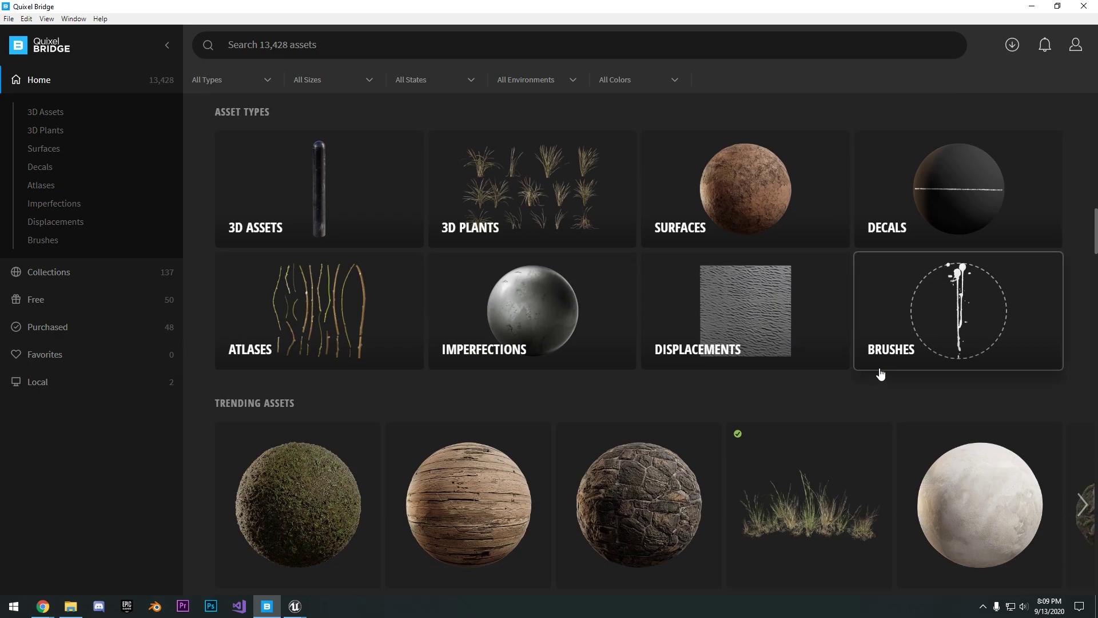
scroll(783, 194, "down", 5)
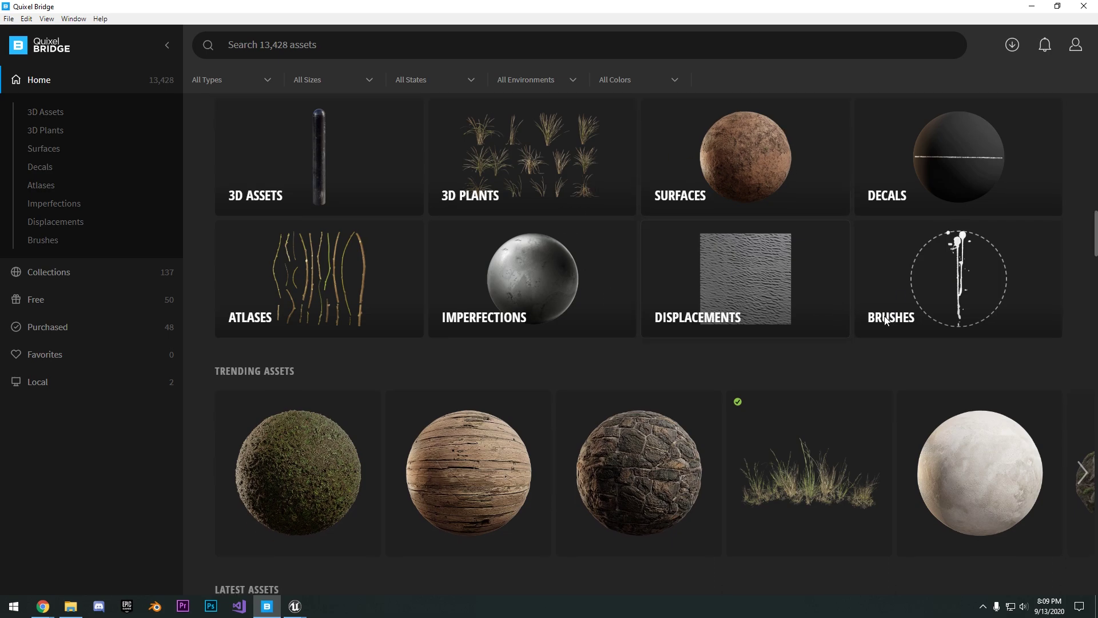
Step: Switch back to Unreal Editor and view the whole level with the placed Megascans assets
mouse_move(302, 610)
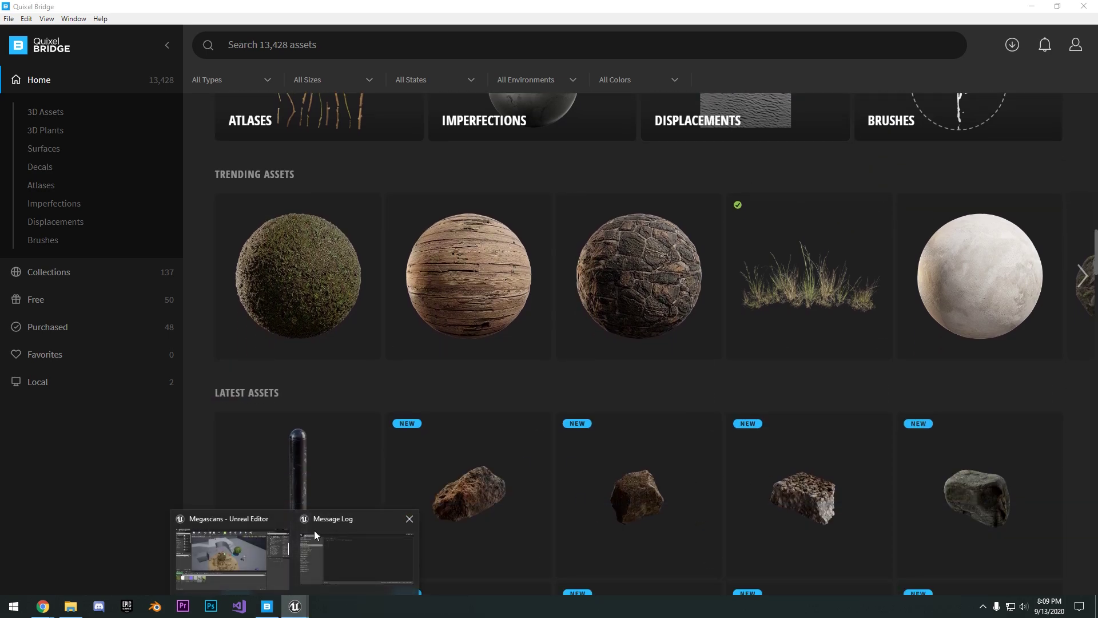
left_click(298, 537)
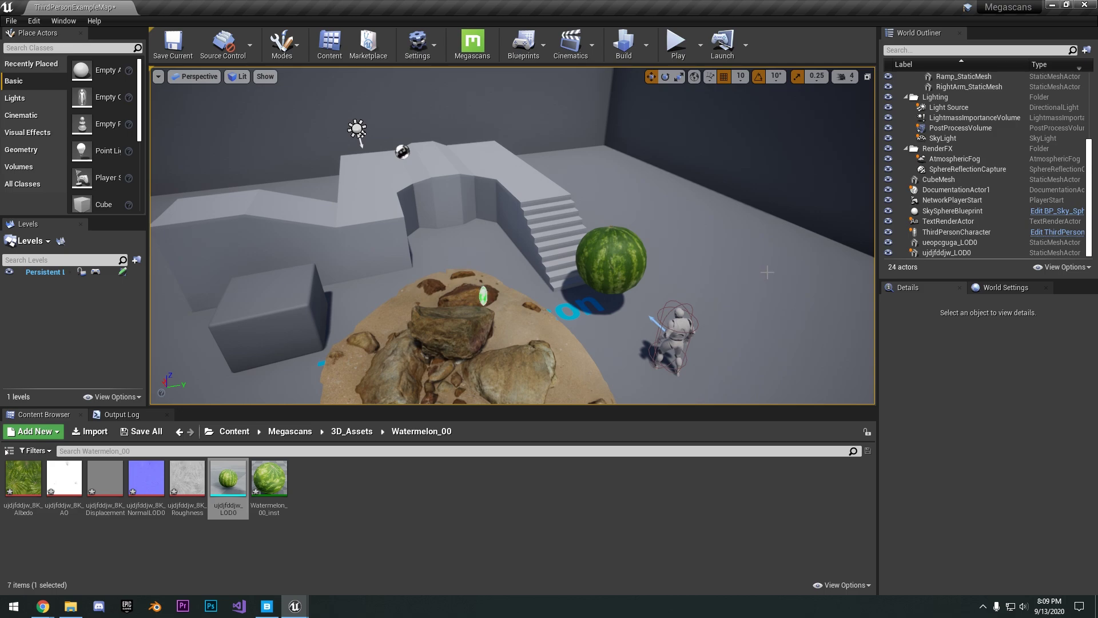
scroll(781, 264, "down", 3)
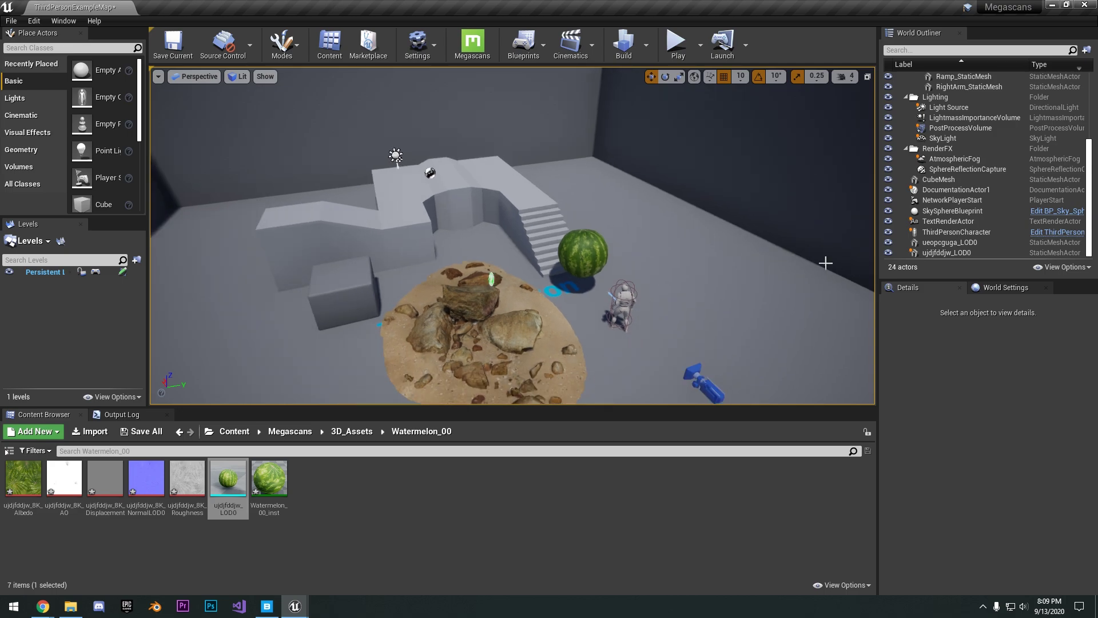